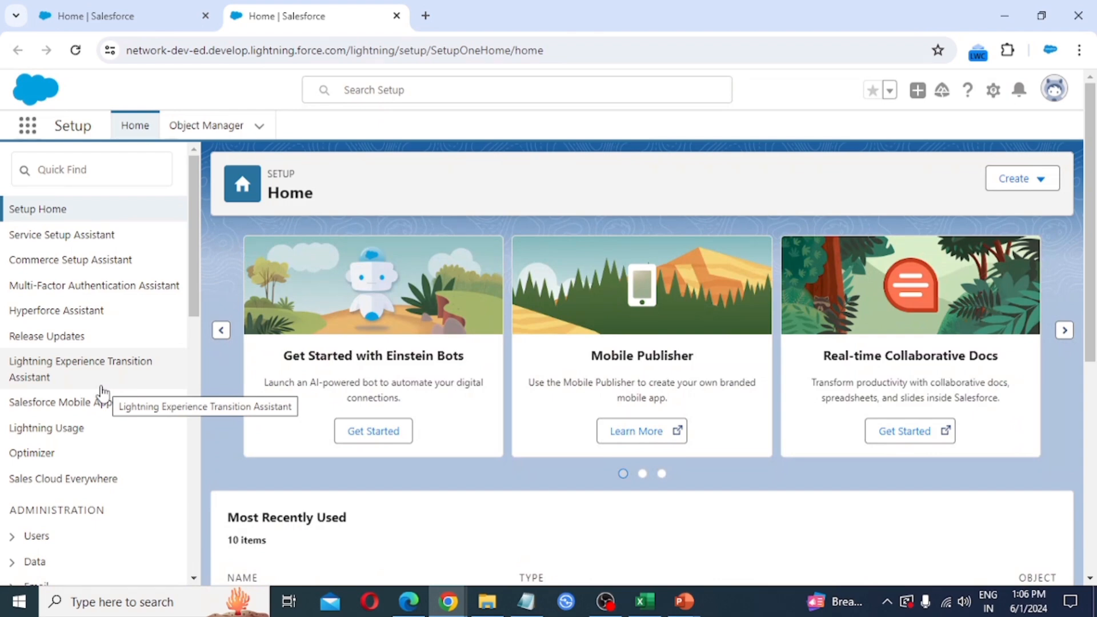
# - Open Schema Builder from the Objects and Fields section of Setup
pyautogui.scroll(-5, 101, 393)
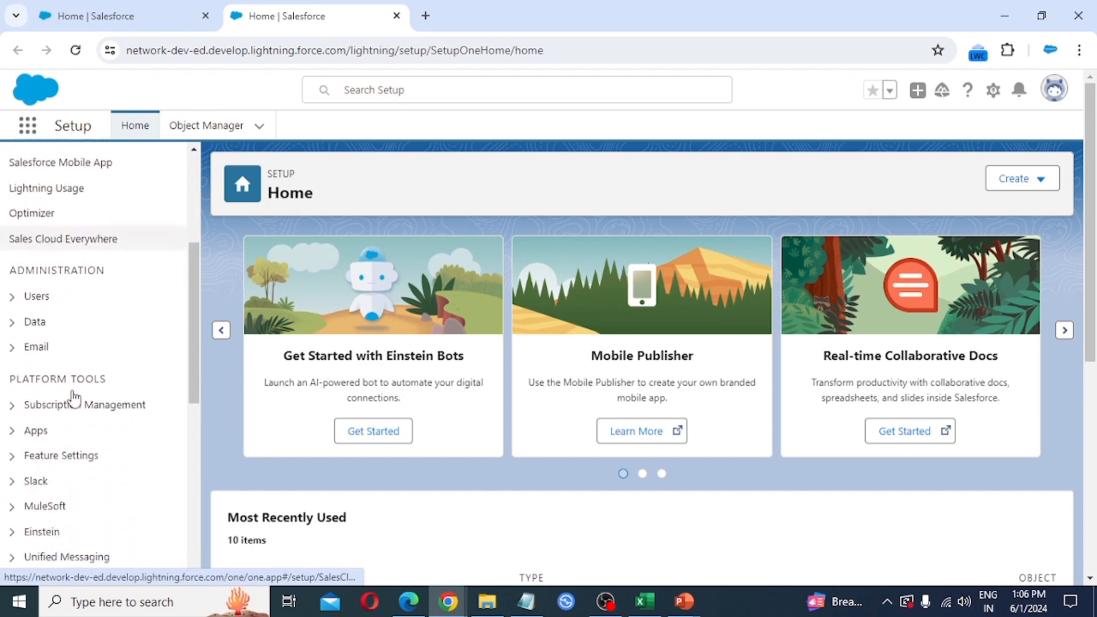
pyautogui.scroll(-1, 71, 406)
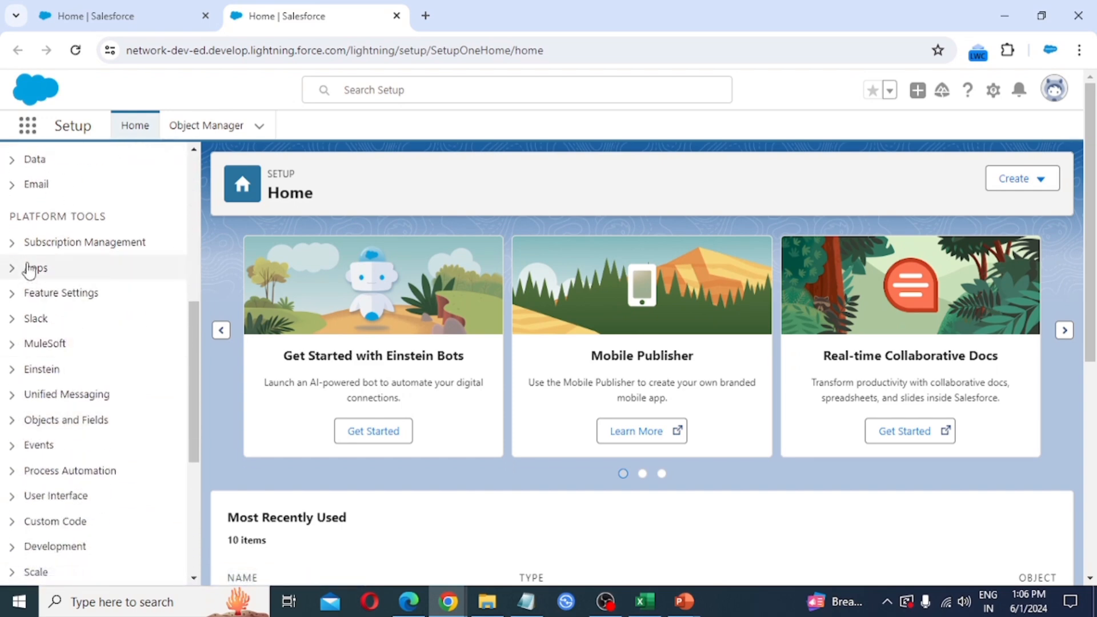
pyautogui.click(14, 424)
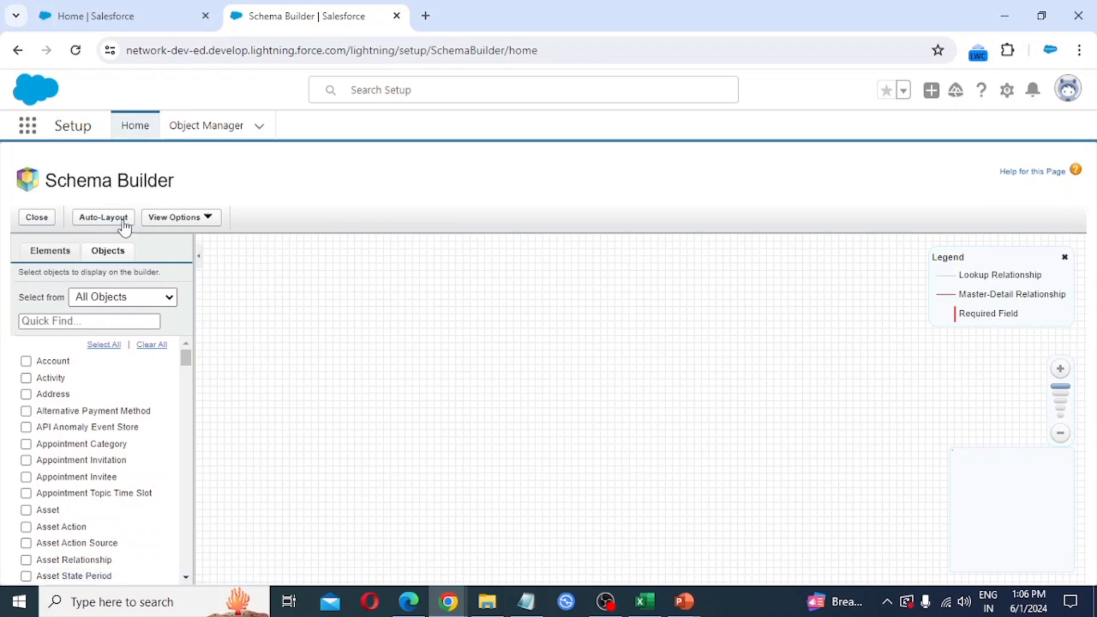
# - Examine the schema view options and the object and field types that can be added to the schema
pyautogui.click(210, 220)
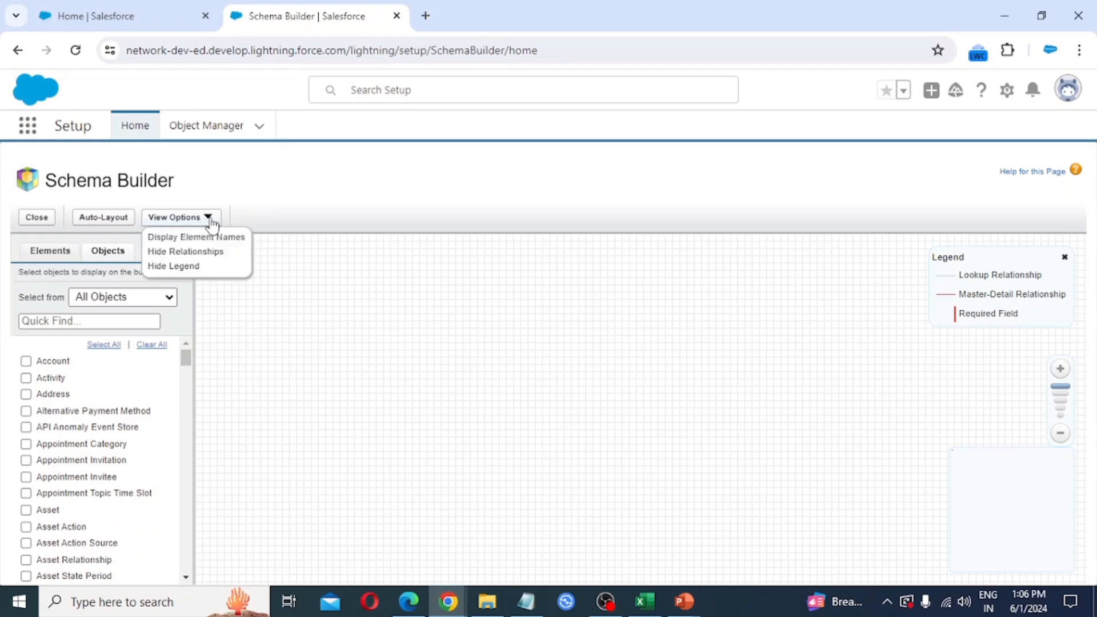
pyautogui.click(210, 221)
pyautogui.click(211, 225)
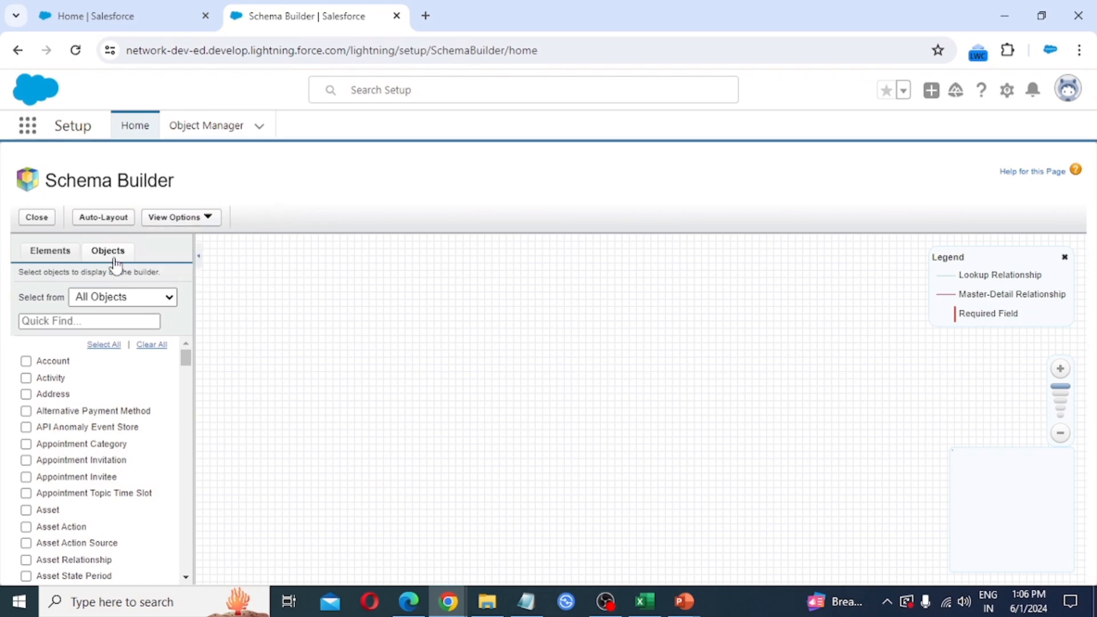
pyautogui.click(48, 254)
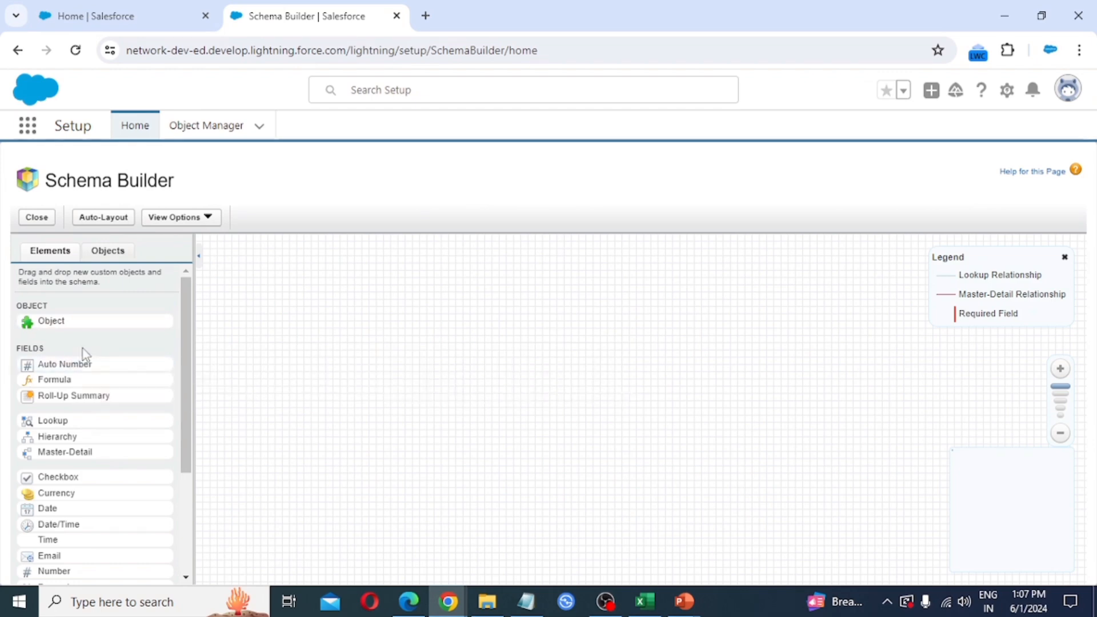
pyautogui.scroll(-2, 81, 350)
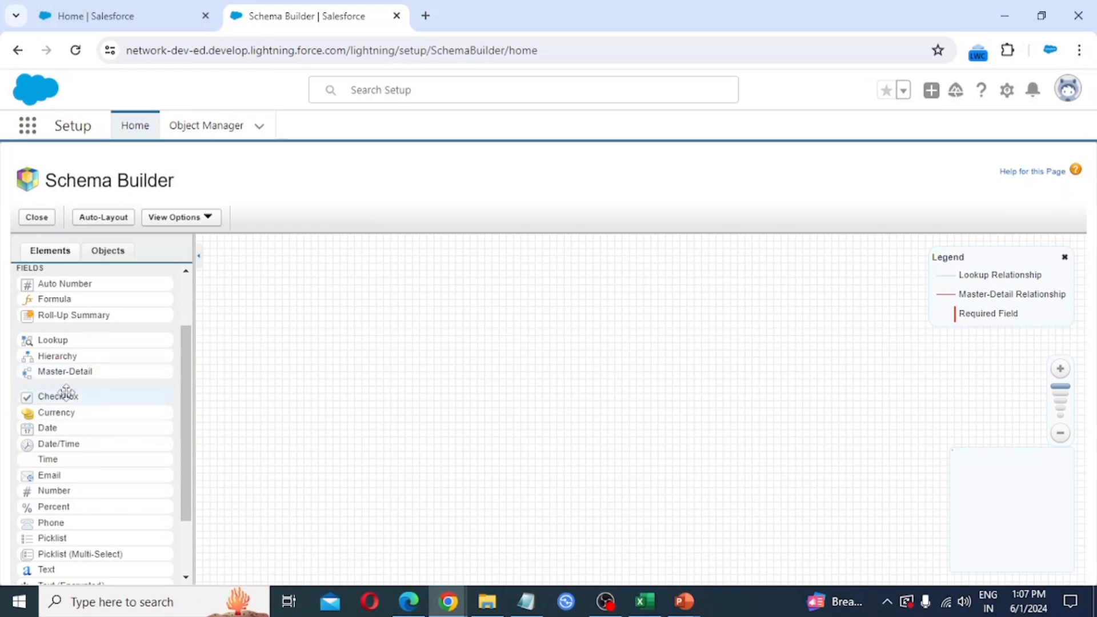
pyautogui.scroll(-2, 70, 395)
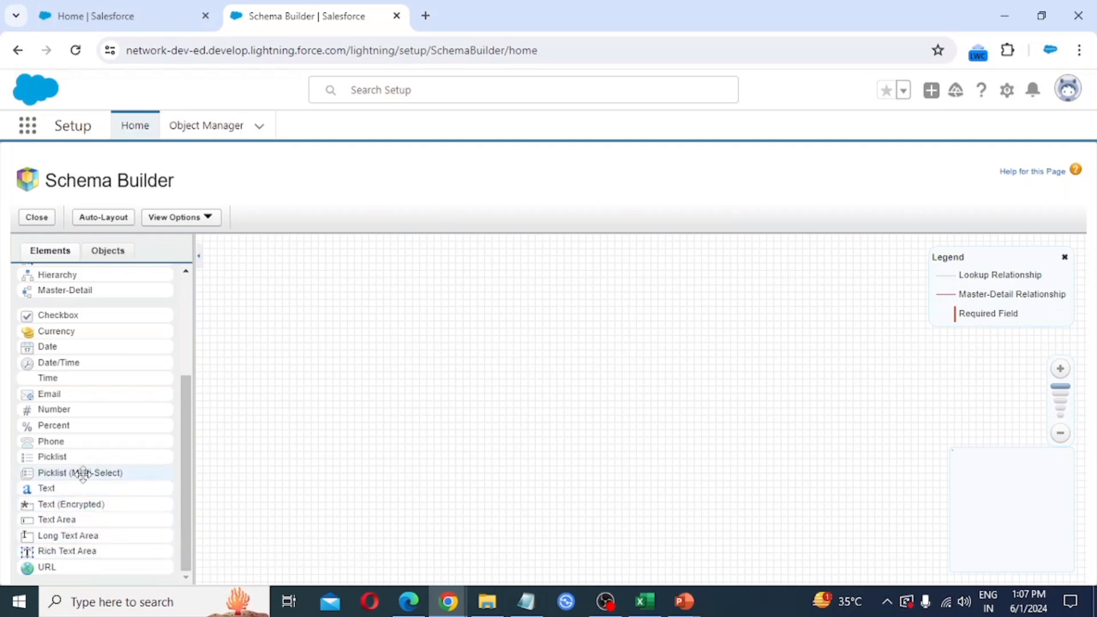
pyautogui.scroll(3, 83, 473)
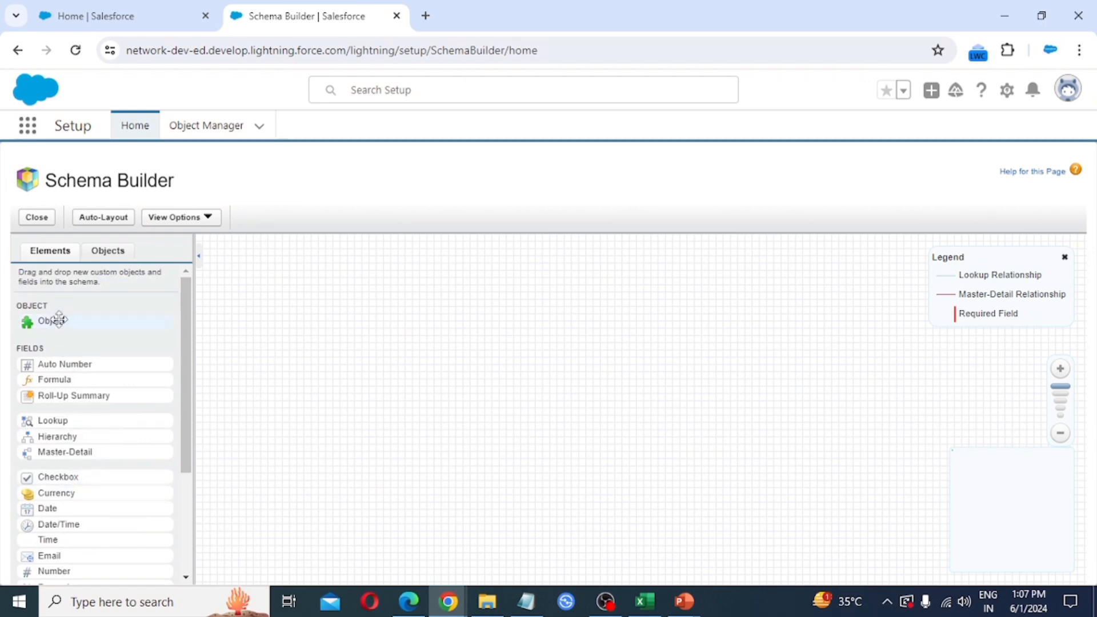
# - Filter the object list by Selected Objects and by Standard Objects, and browse the standard objects
pyautogui.click(108, 253)
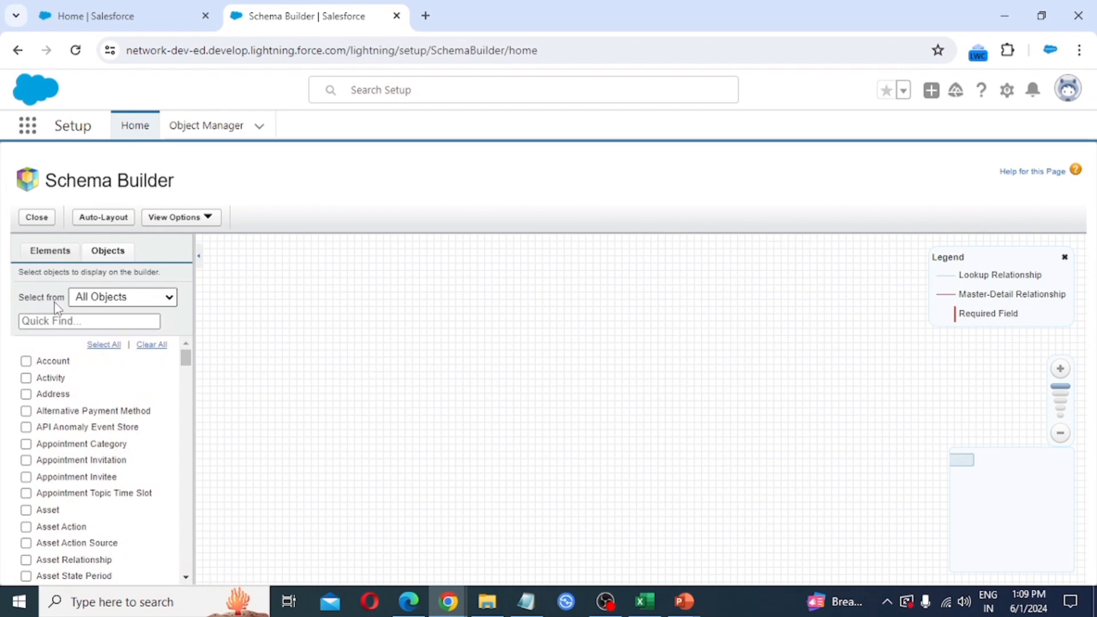
pyautogui.click(167, 297)
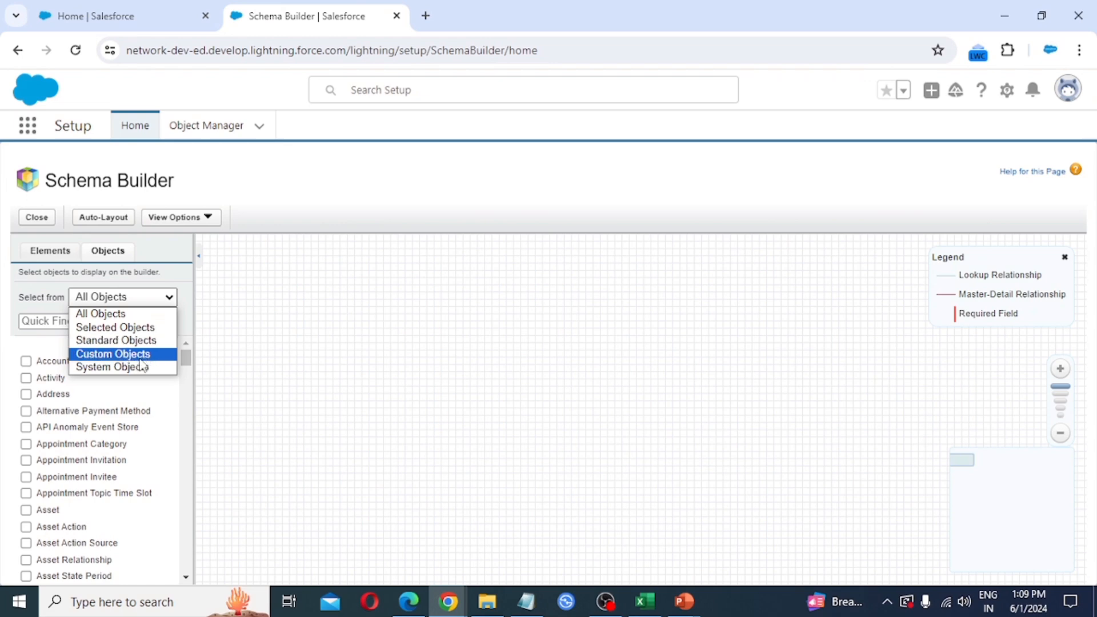
pyautogui.click(103, 327)
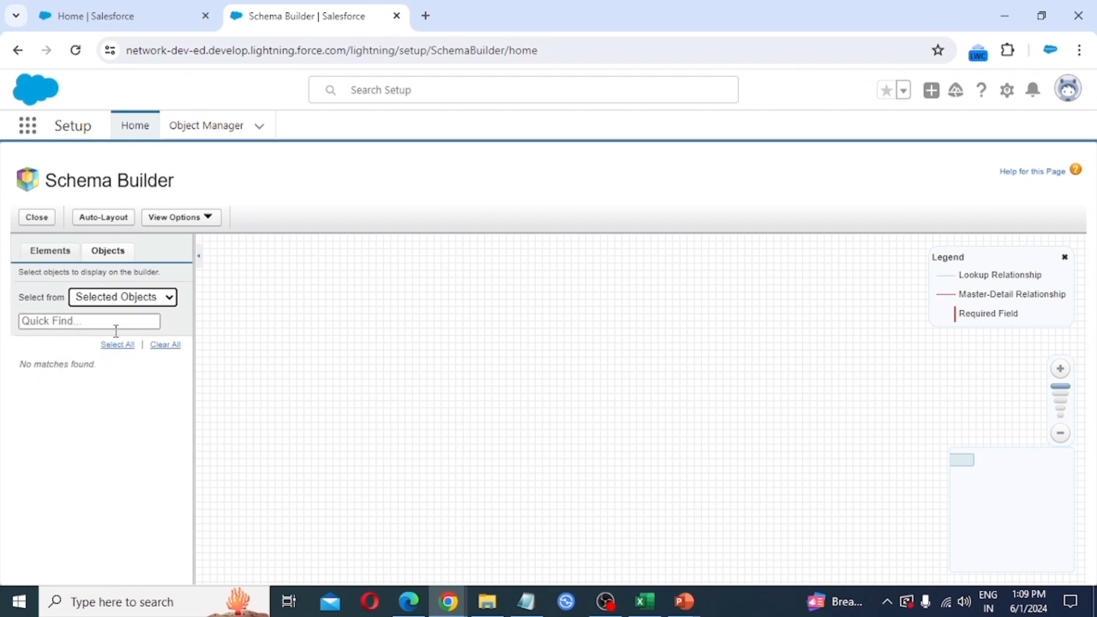
pyautogui.click(160, 308)
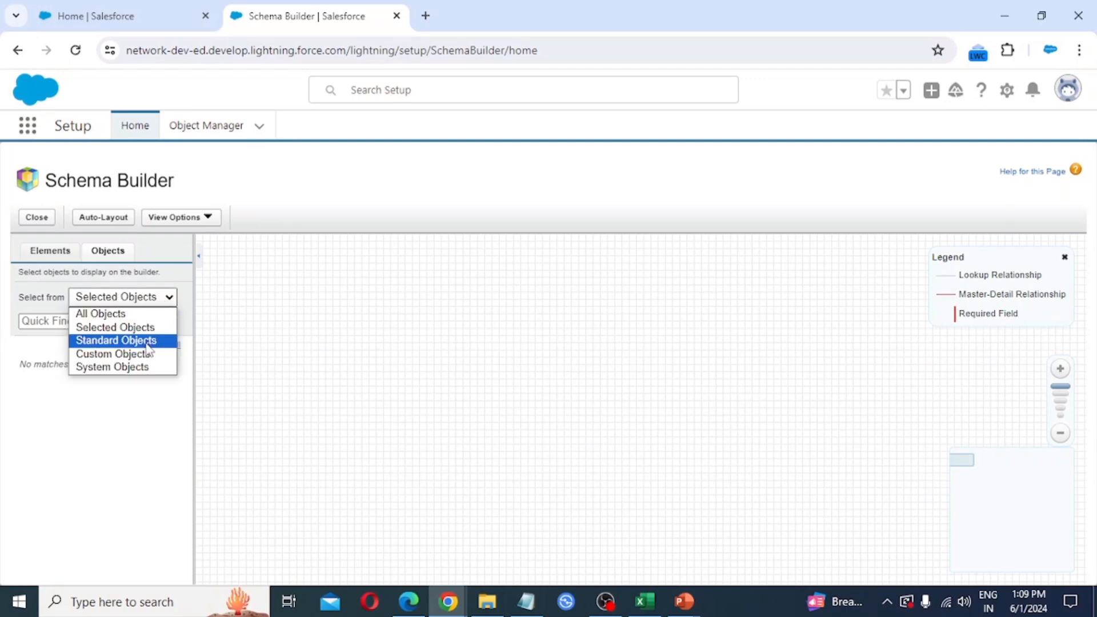
pyautogui.click(148, 341)
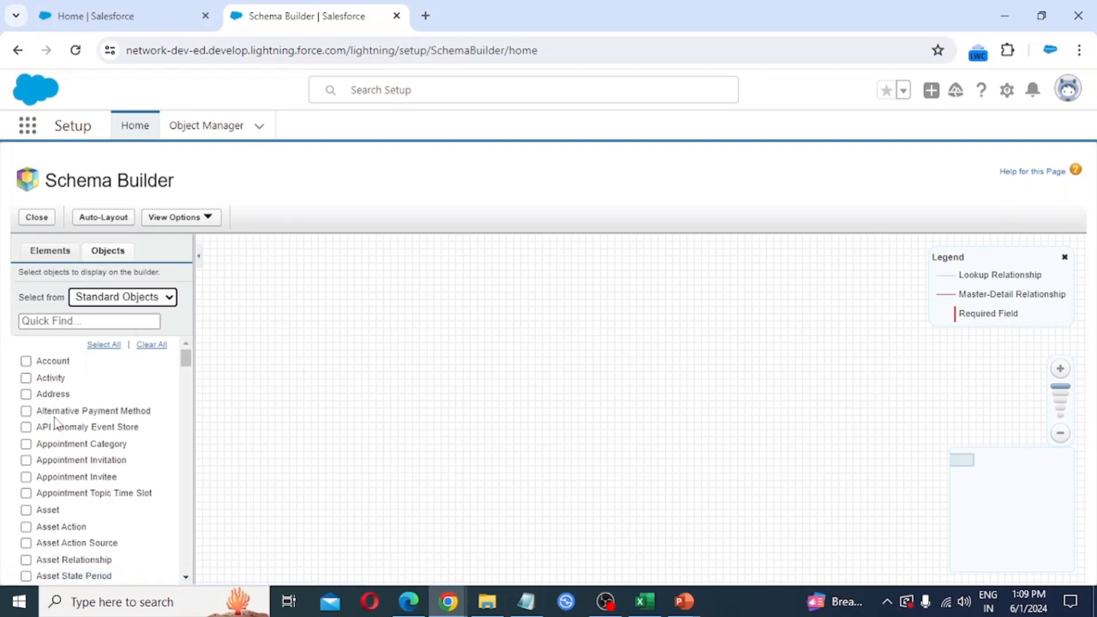
pyautogui.scroll(-20, 68, 455)
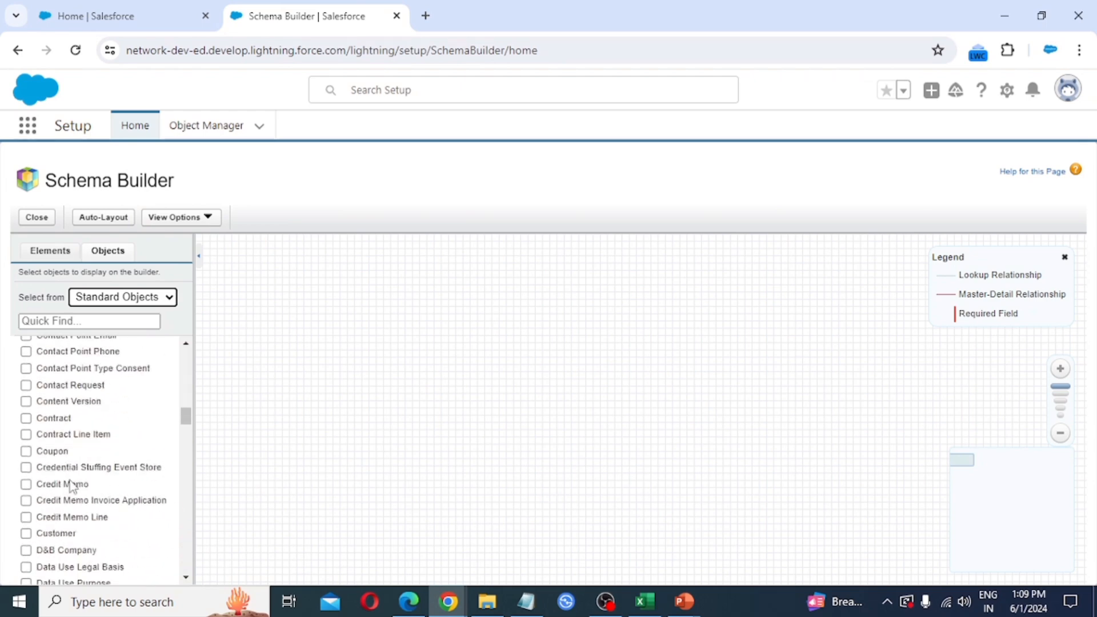
pyautogui.scroll(-6, 73, 485)
pyautogui.scroll(20, 74, 480)
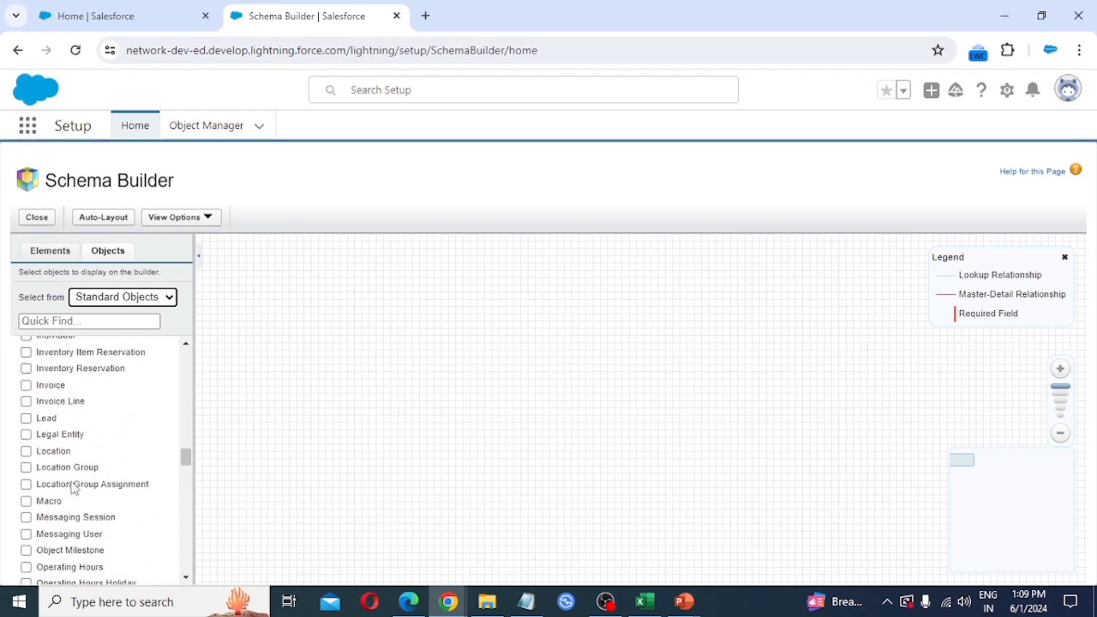
# - Filter the object list by Custom Objects and by System Objects to compare the two categories
pyautogui.click(123, 297)
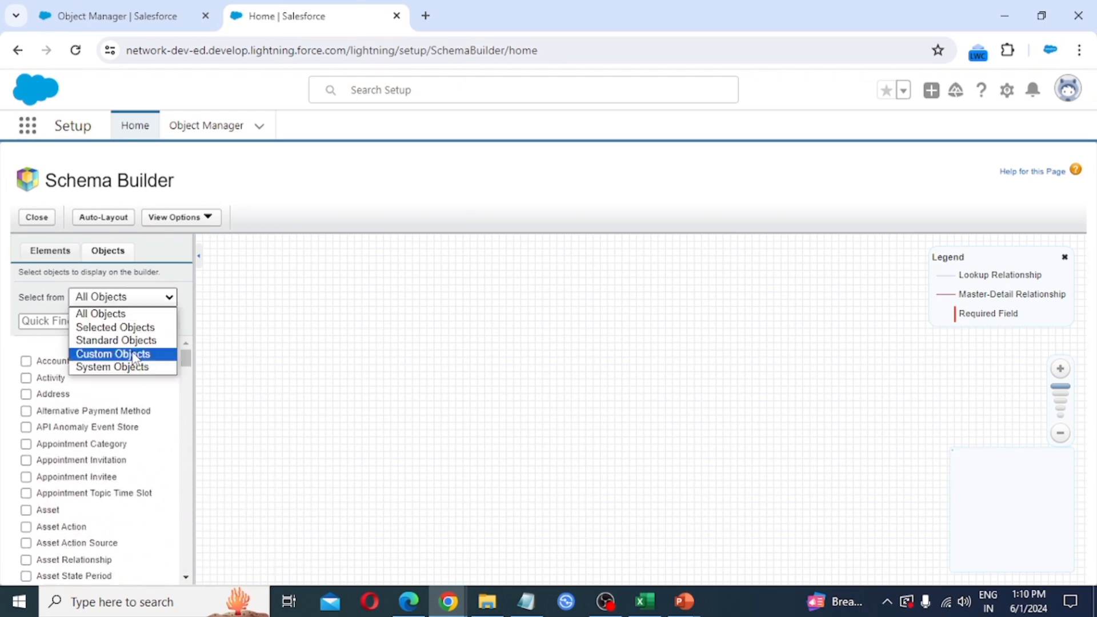
pyautogui.click(105, 352)
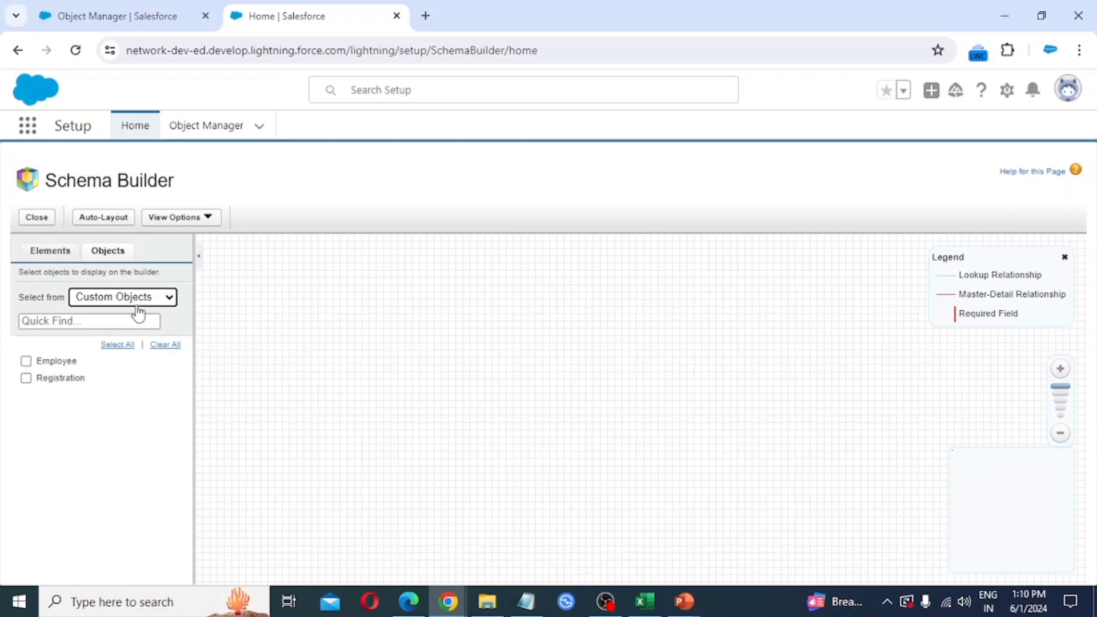
pyautogui.click(155, 297)
pyautogui.click(141, 368)
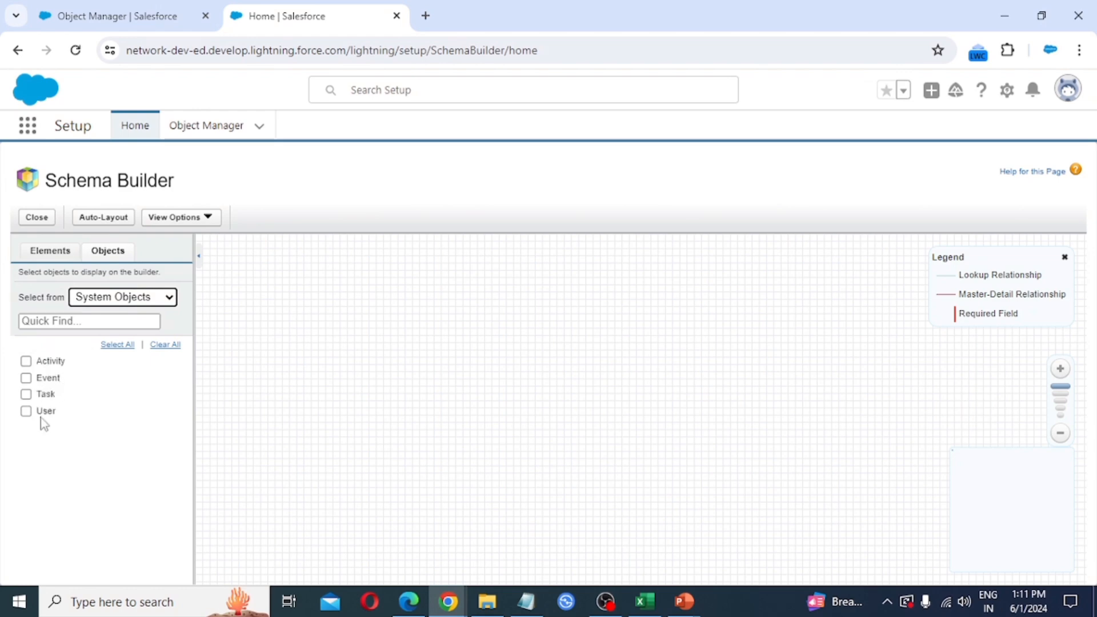
# - List the custom objects and display the Employee object on the schema canvas
pyautogui.click(141, 306)
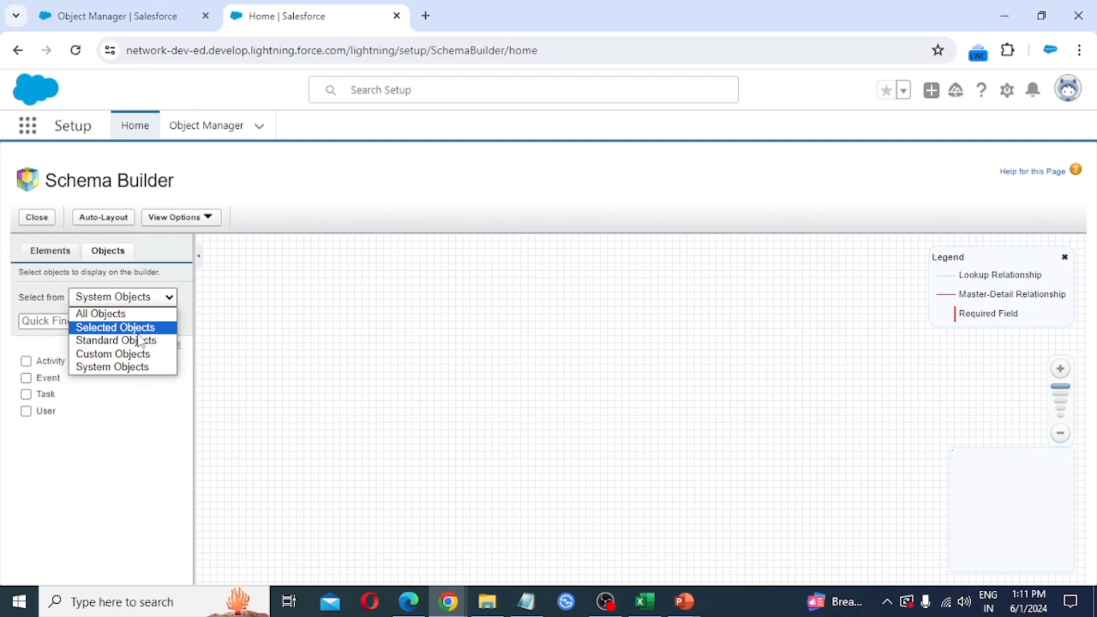
pyautogui.click(124, 355)
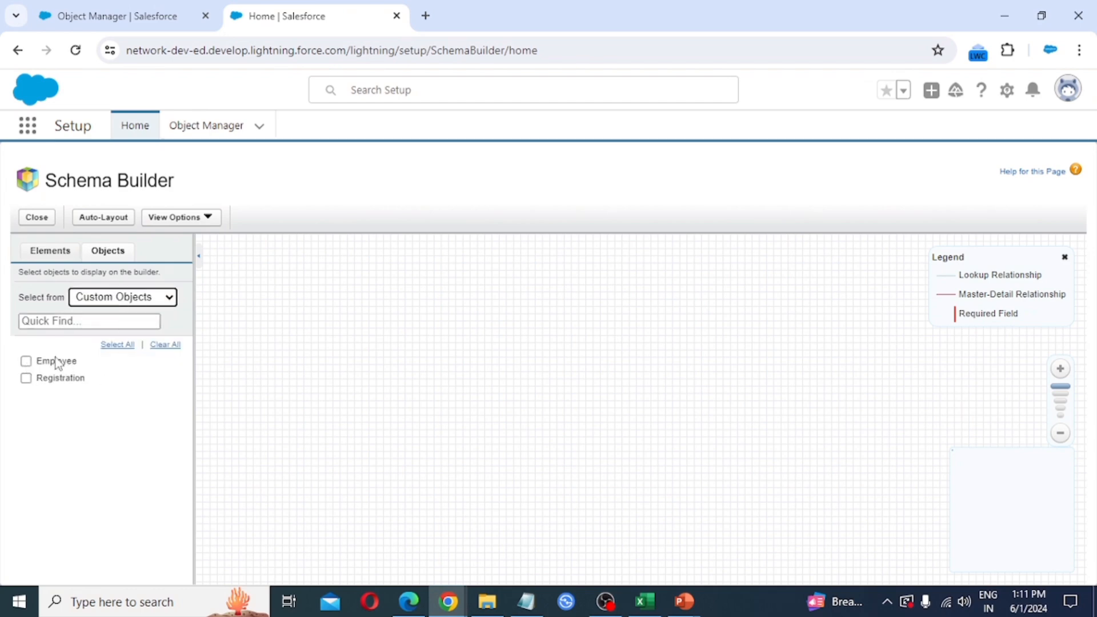
pyautogui.click(26, 363)
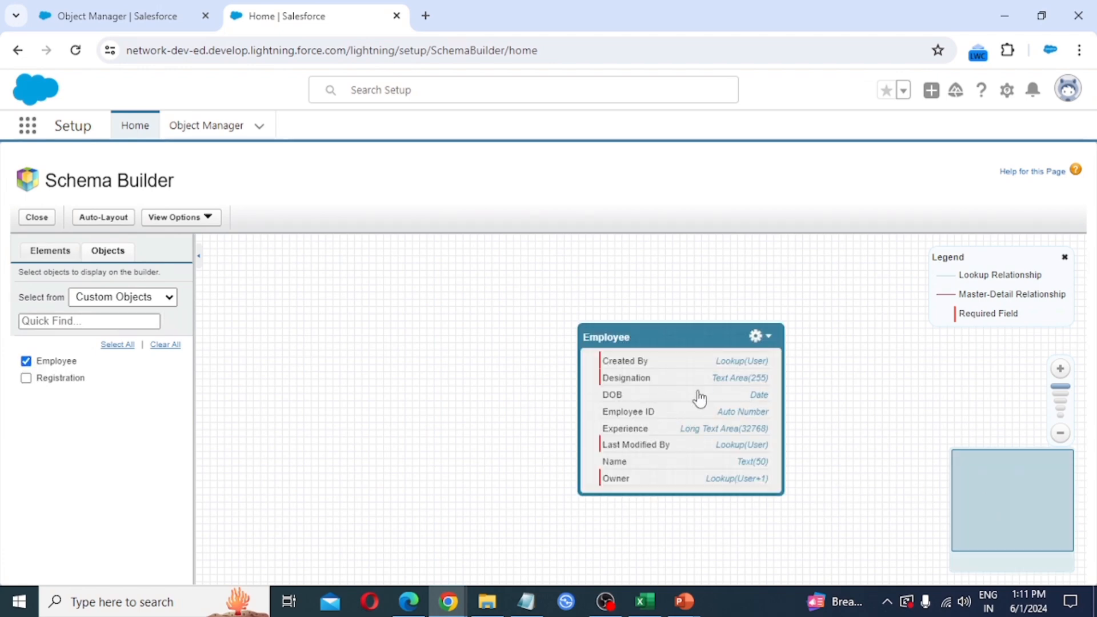
# - List only the selected objects, clear them all from the canvas, and set the filter back to All Objects
pyautogui.click(142, 302)
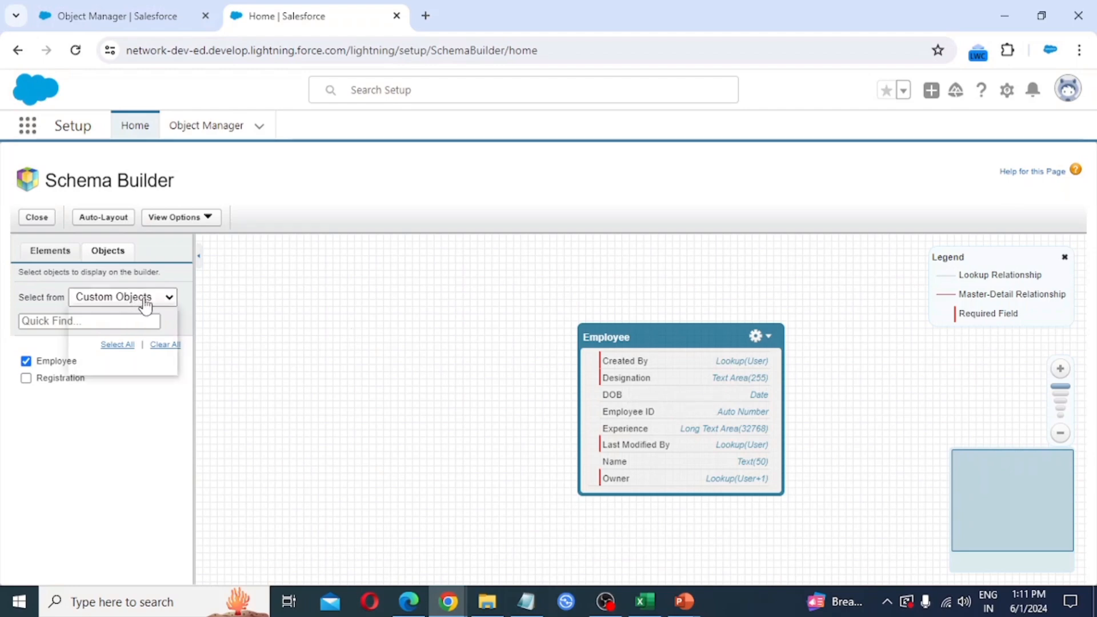
pyautogui.click(115, 326)
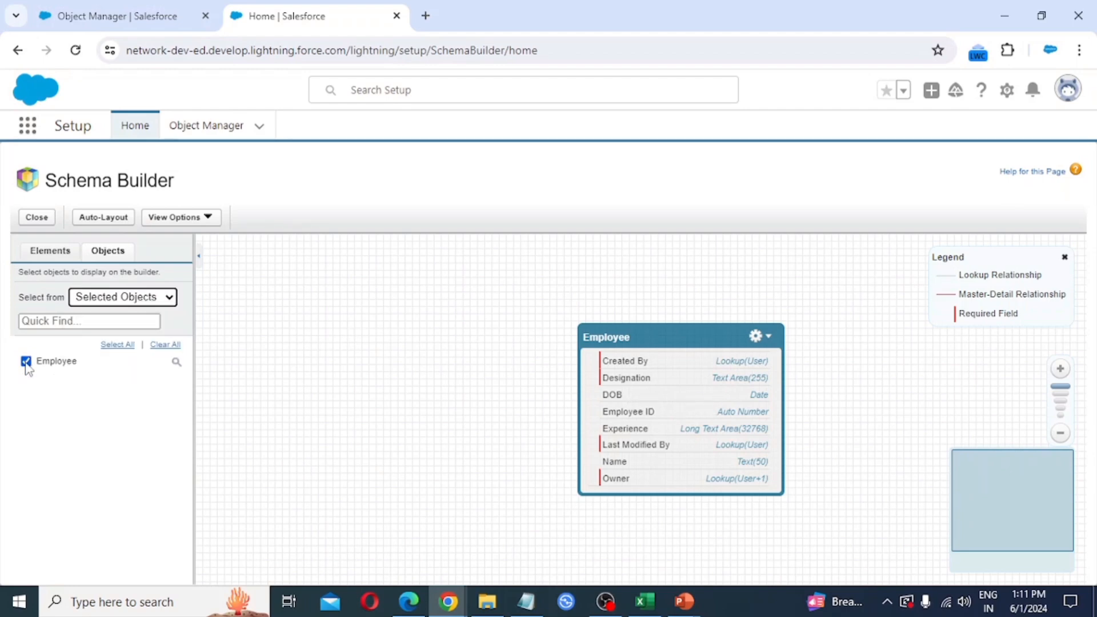
pyautogui.click(165, 345)
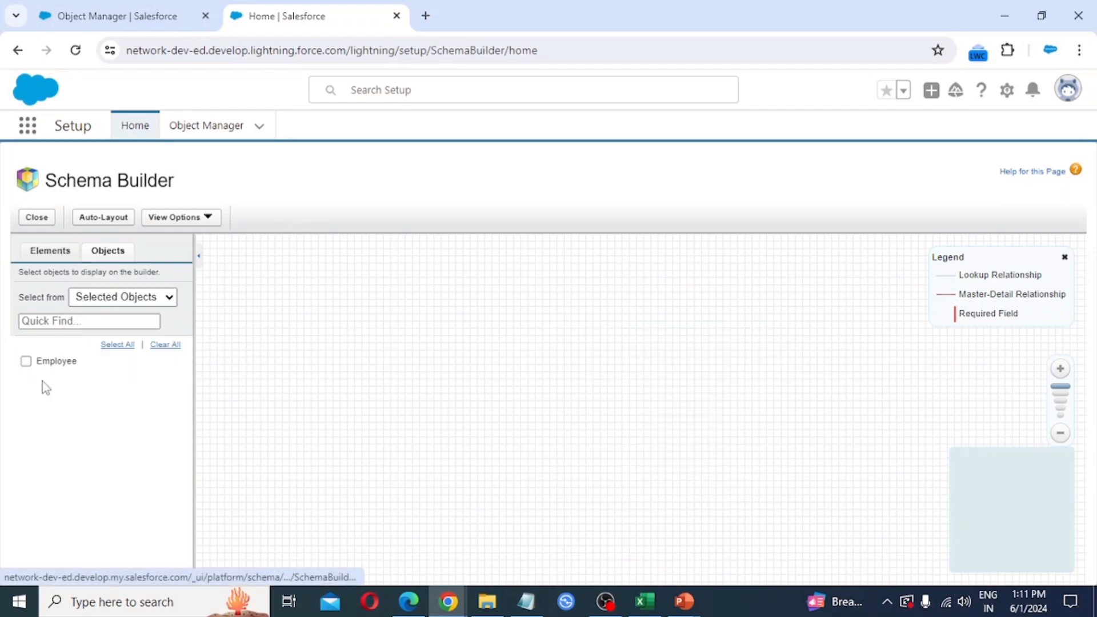
pyautogui.click(130, 297)
pyautogui.click(120, 312)
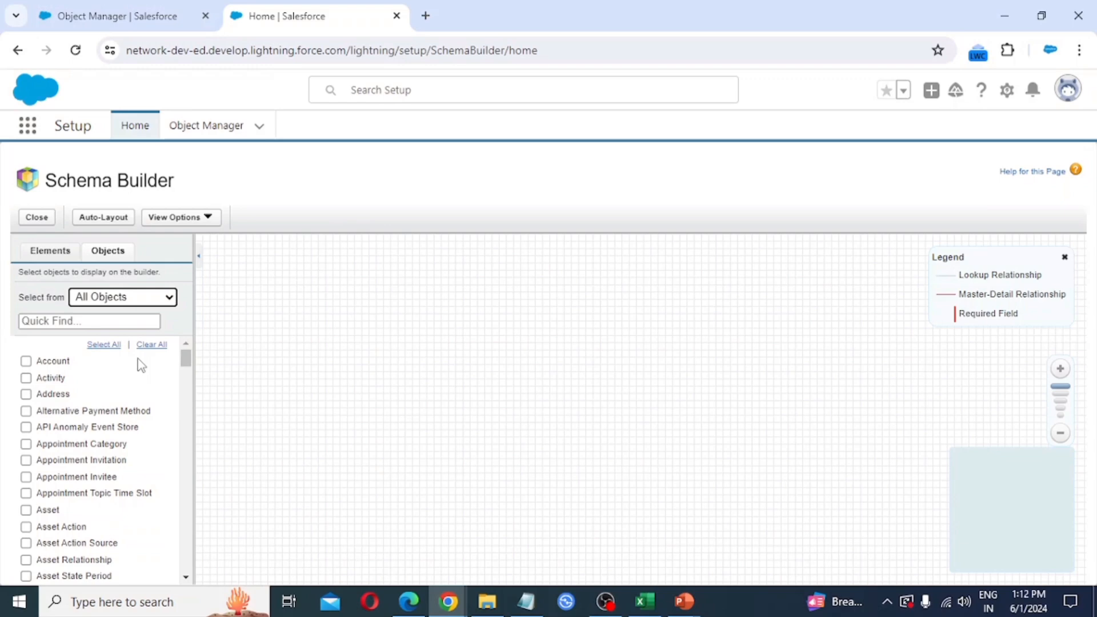
# - Add a new custom object to the canvas with label Candidate, plural label Candidates and Starts With set to Consonant
pyautogui.click(49, 253)
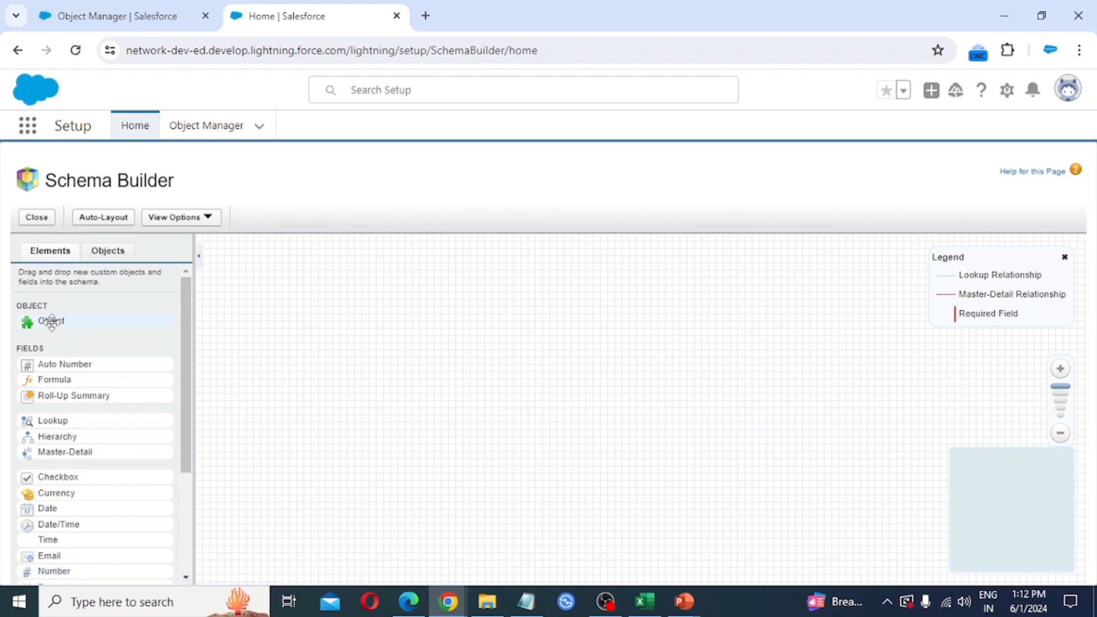
pyautogui.moveTo(52, 322); pyautogui.dragTo(504, 347)
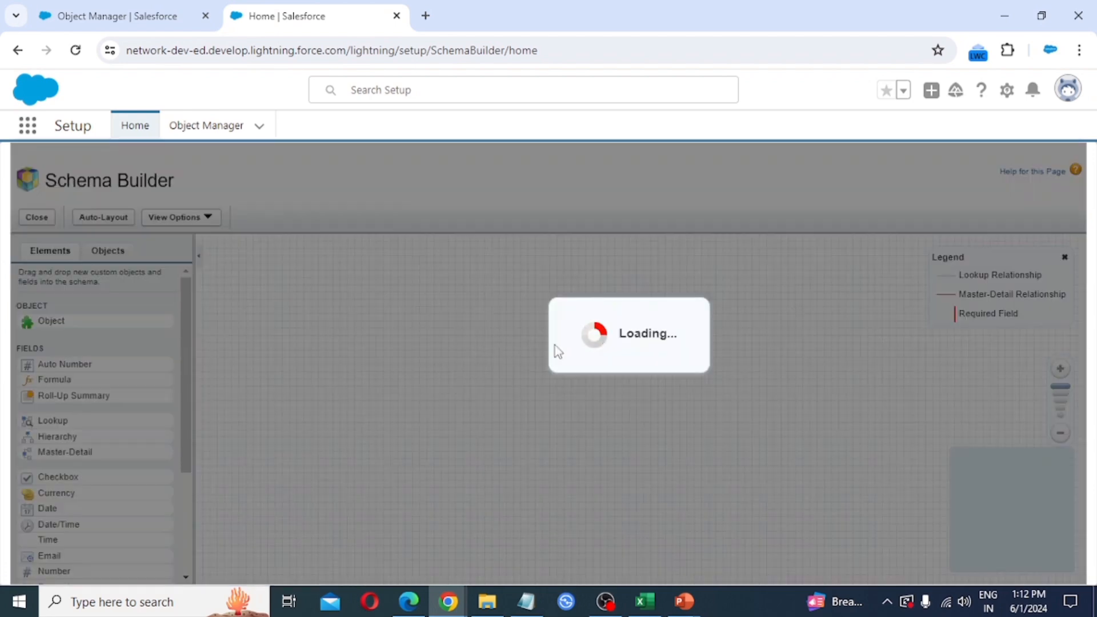
pyautogui.click(465, 209)
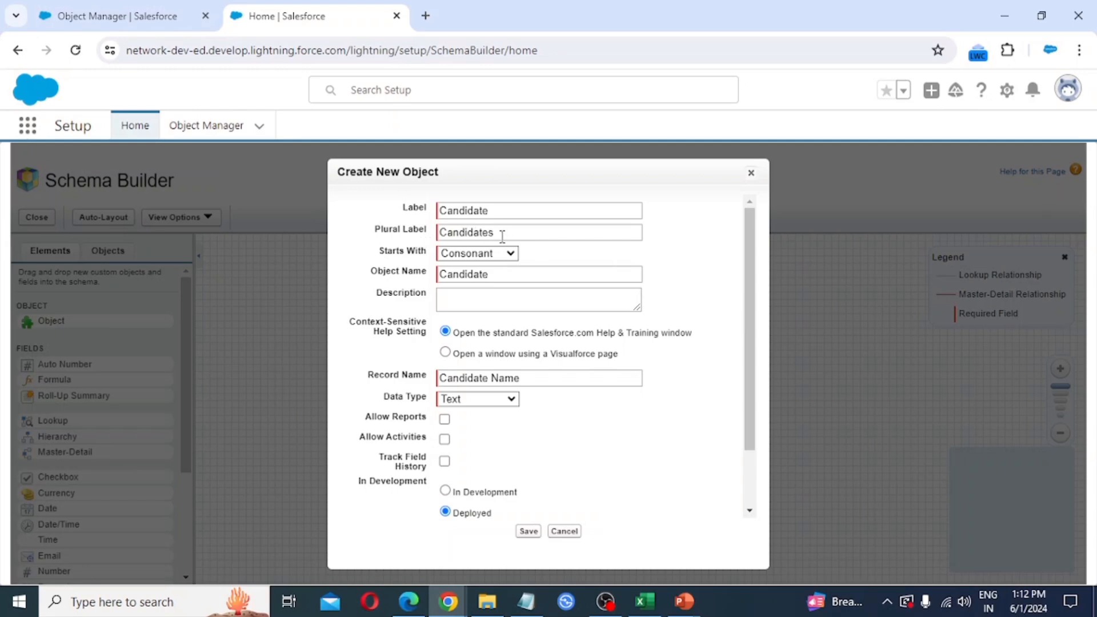
pyautogui.click(472, 254)
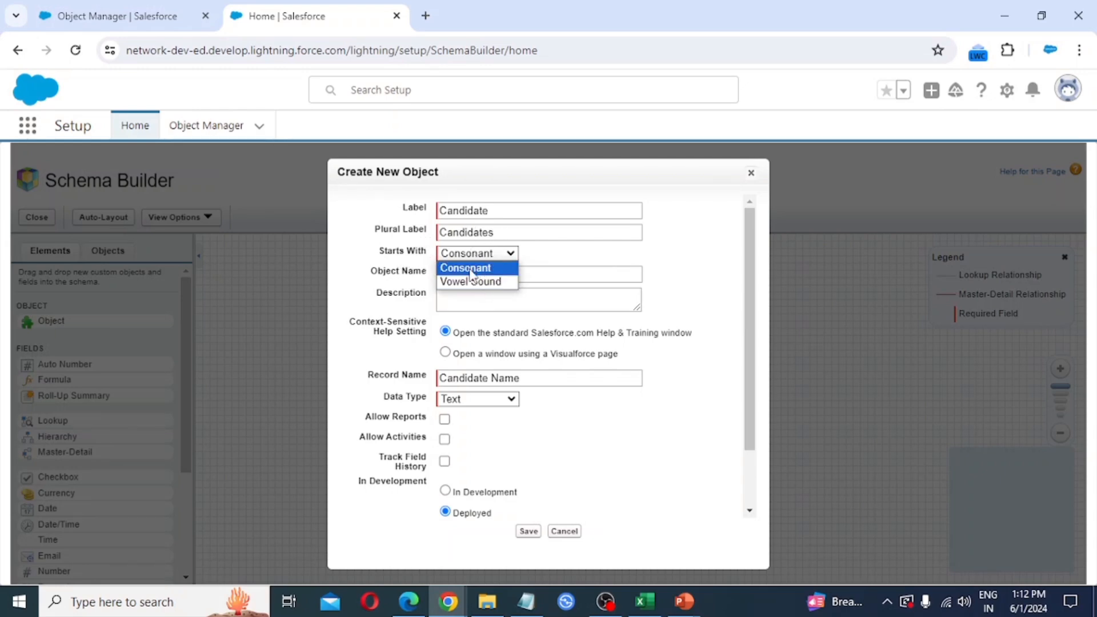
pyautogui.click(468, 269)
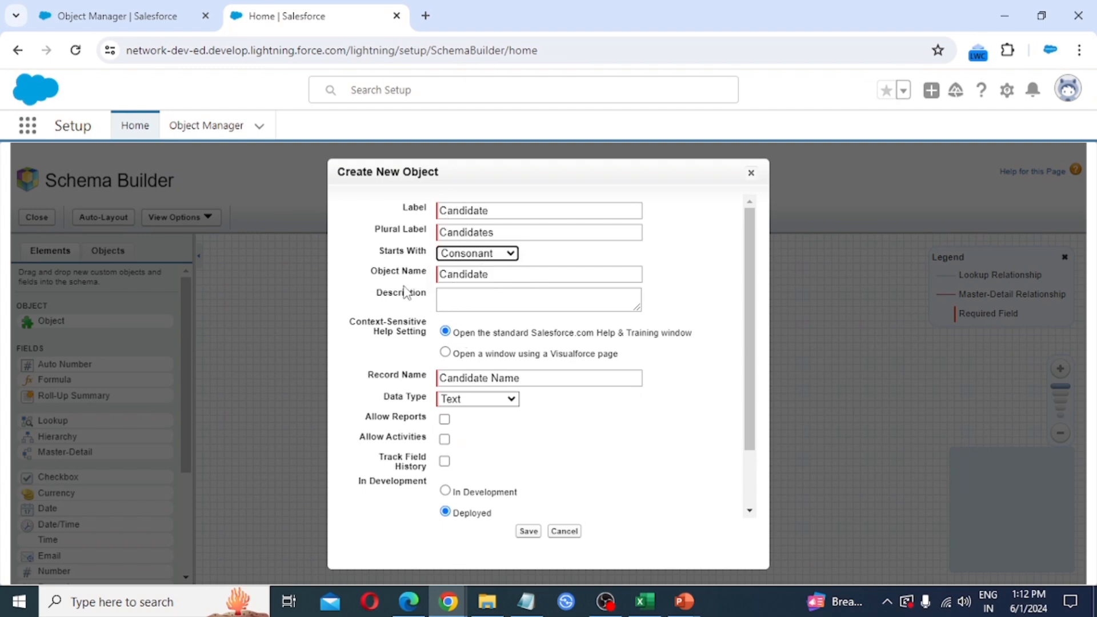
pyautogui.click(460, 303)
pyautogui.click(368, 302)
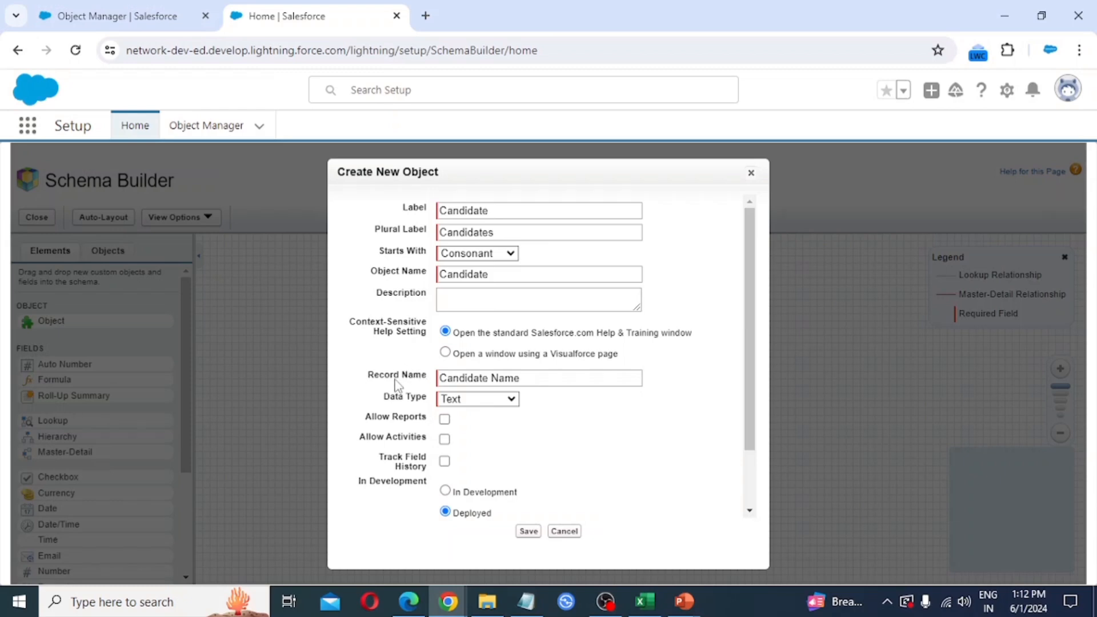
# - Change the new object's record name to Candidate Number
pyautogui.click(493, 379)
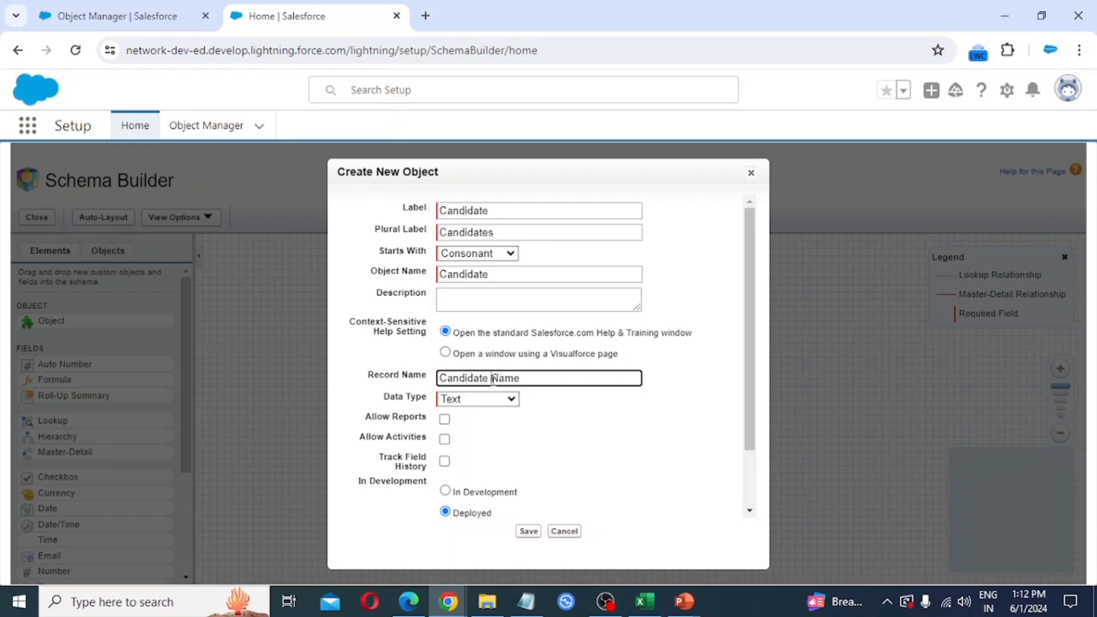
pyautogui.moveTo(499, 378); pyautogui.dragTo(567, 394)
pyautogui.write('um')
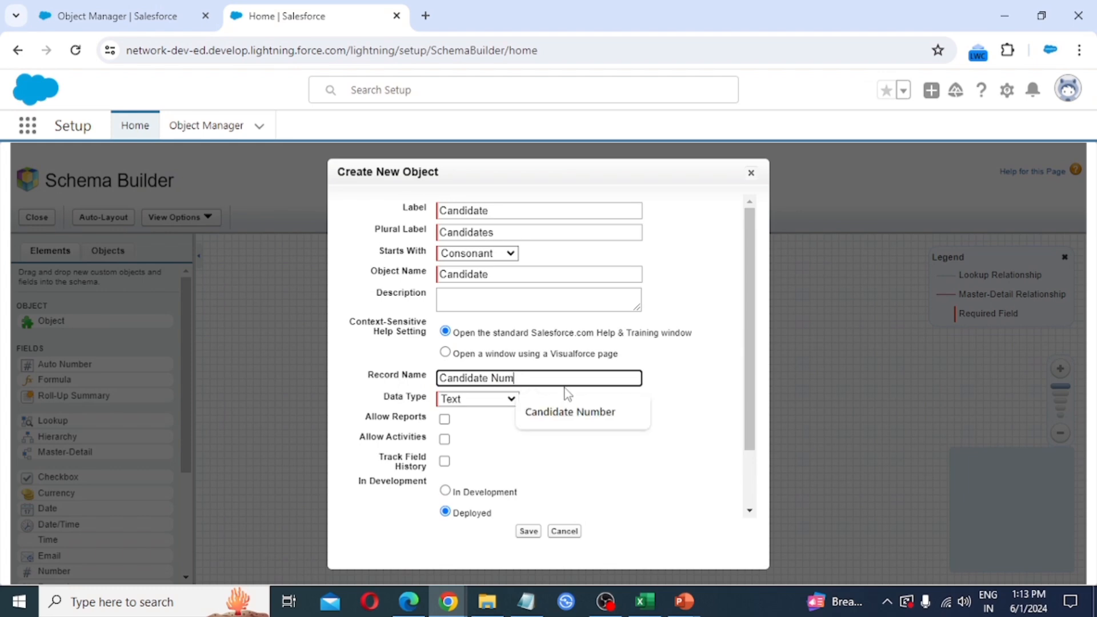
pyautogui.write('ber')
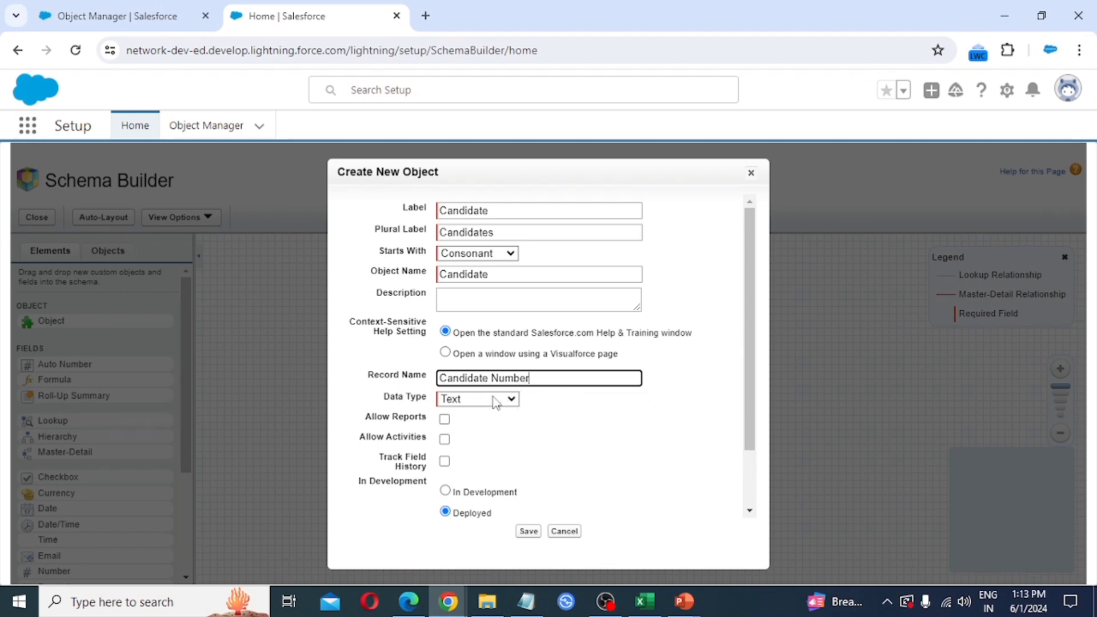
# - Set the Candidate Number record name's data type to Auto Number with display format CID-{0000}
pyautogui.click(495, 400)
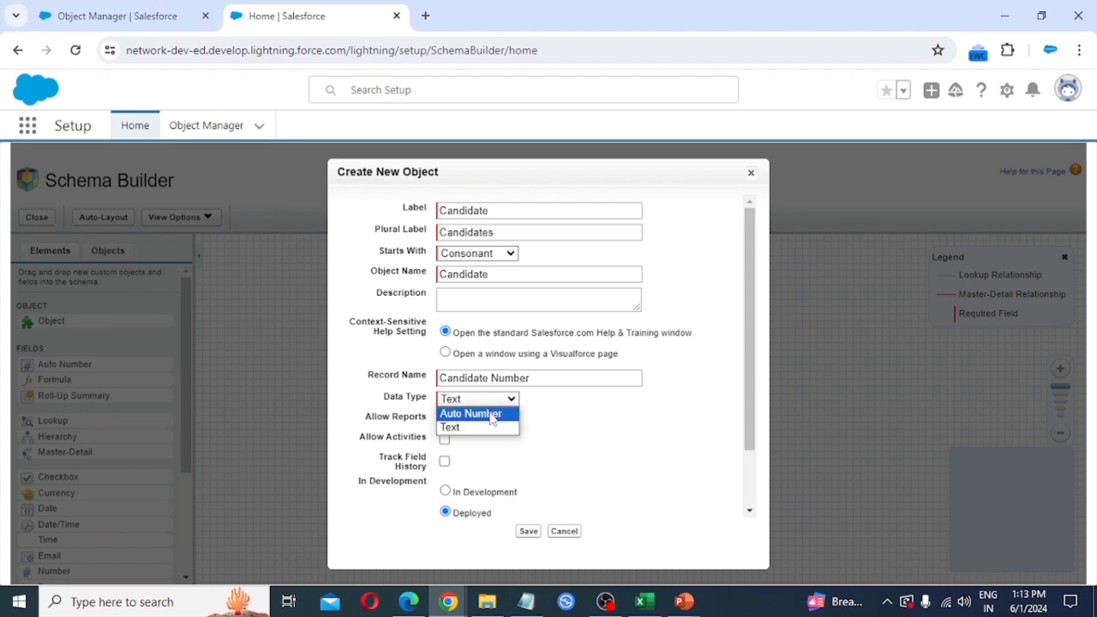
pyautogui.click(493, 414)
pyautogui.click(477, 422)
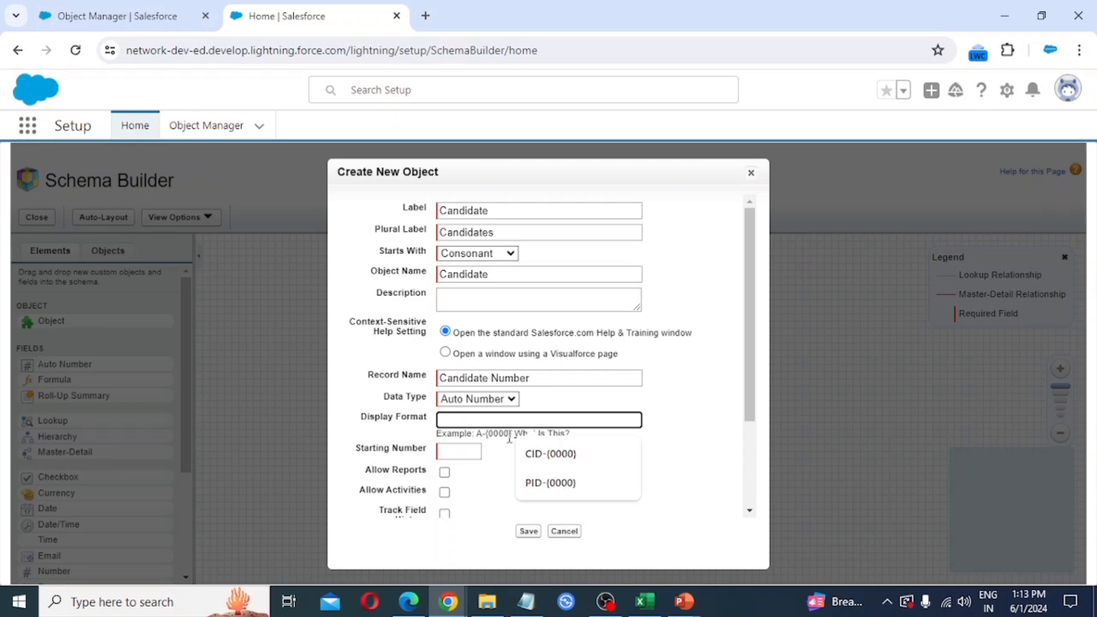
pyautogui.click(508, 457)
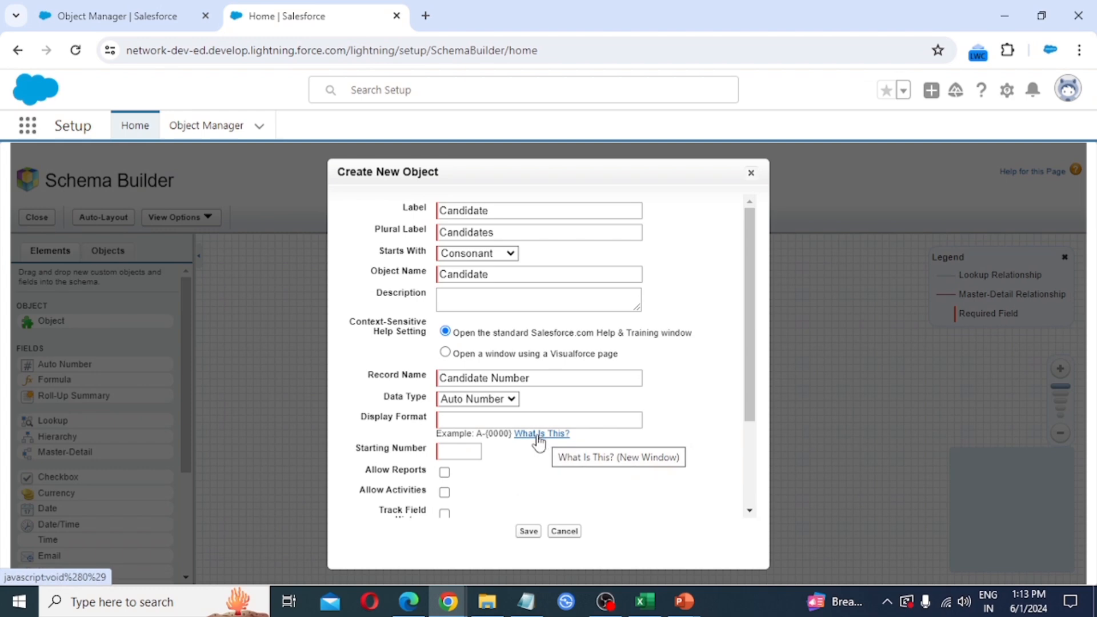
pyautogui.click(462, 420)
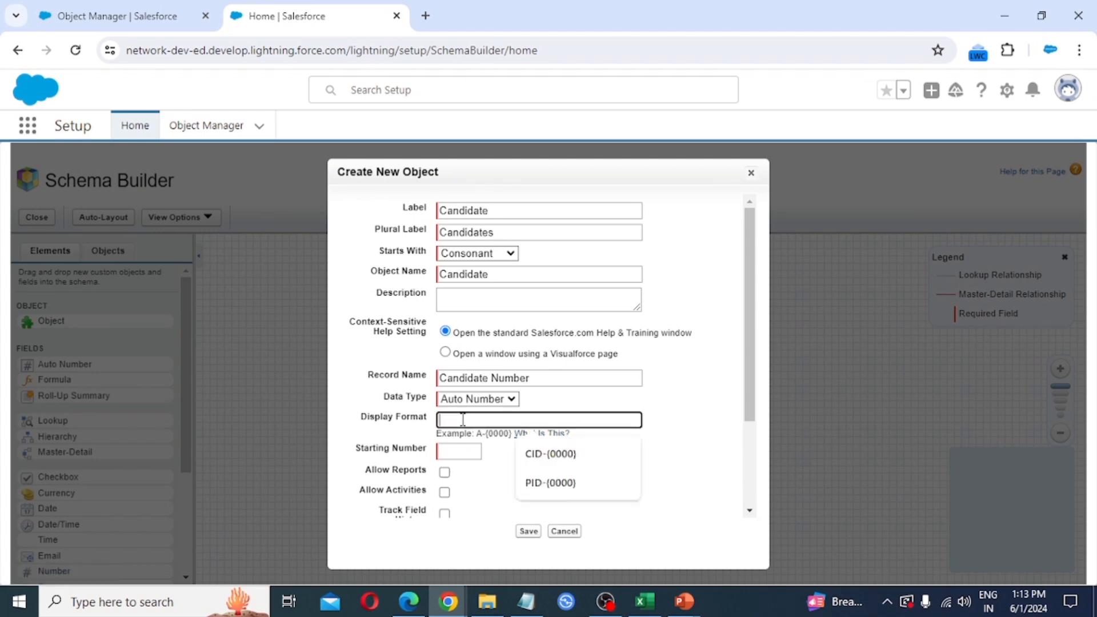
pyautogui.write('CID-')
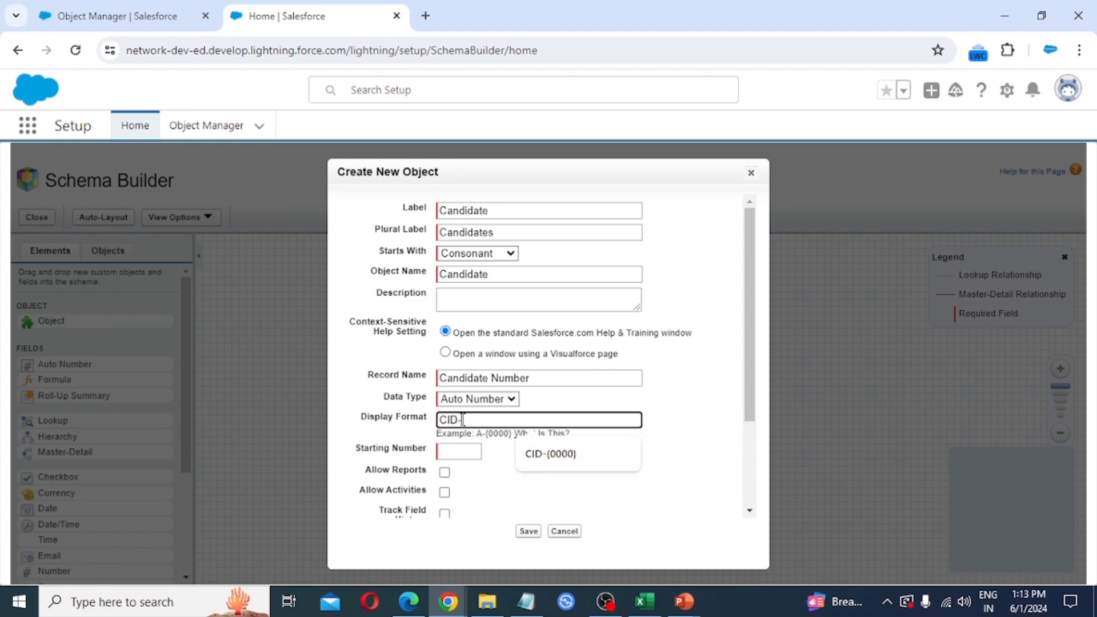
pyautogui.write('{')
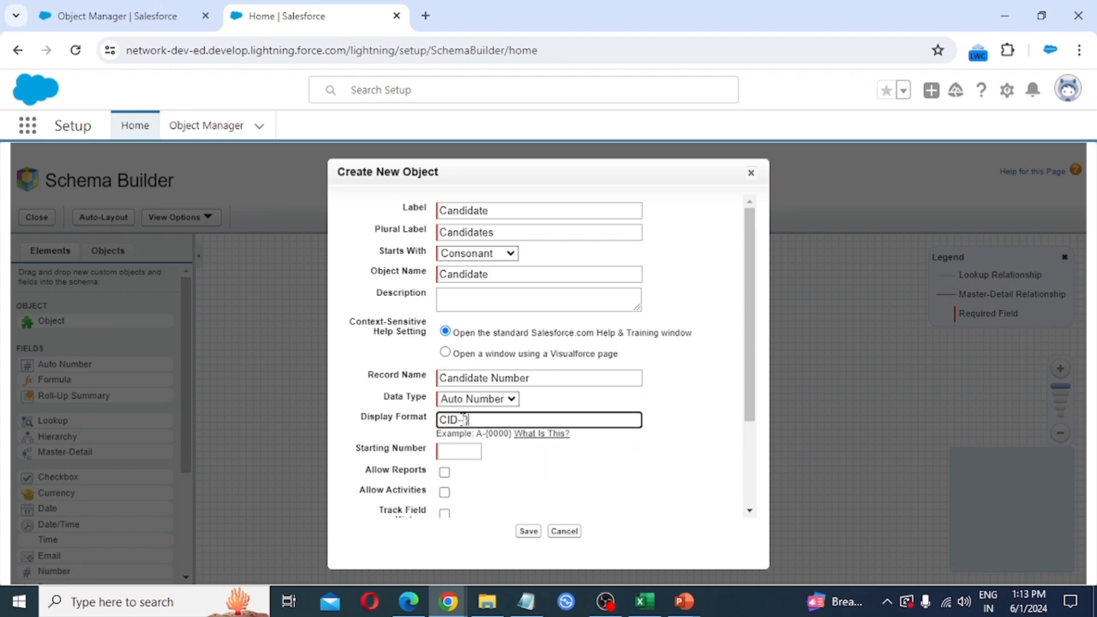
pyautogui.write('0000}')
pyautogui.press('Tab')
pyautogui.press('Tab')
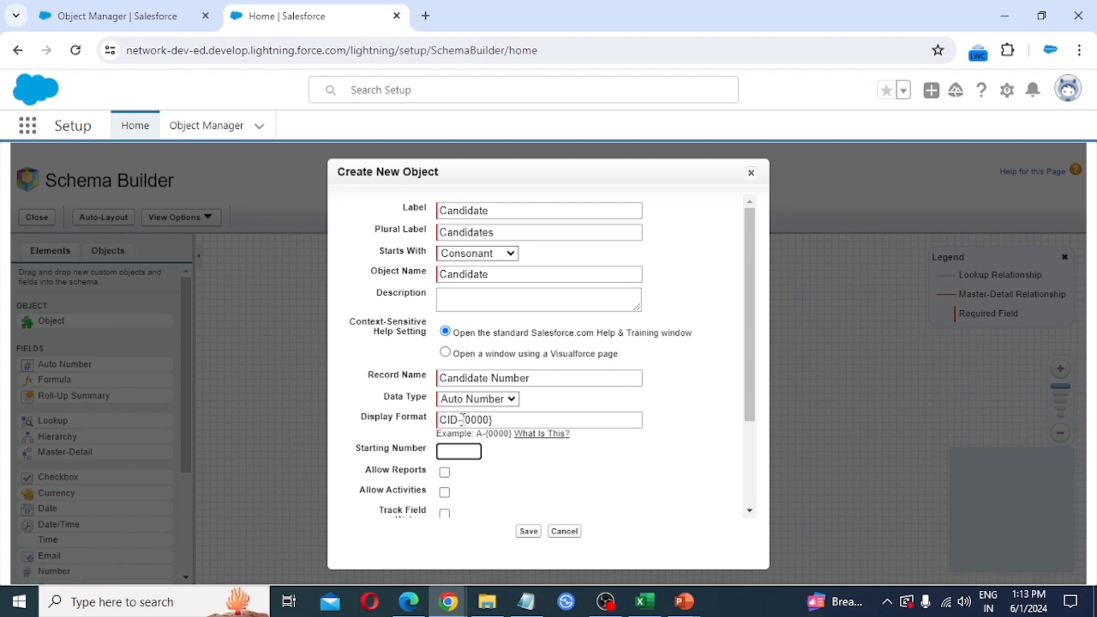
# - Set the starting number to 1, enable Allow Reports, Allow Activities and Track Field History, and save the Candidate object
pyautogui.scroll(-2, 480, 440)
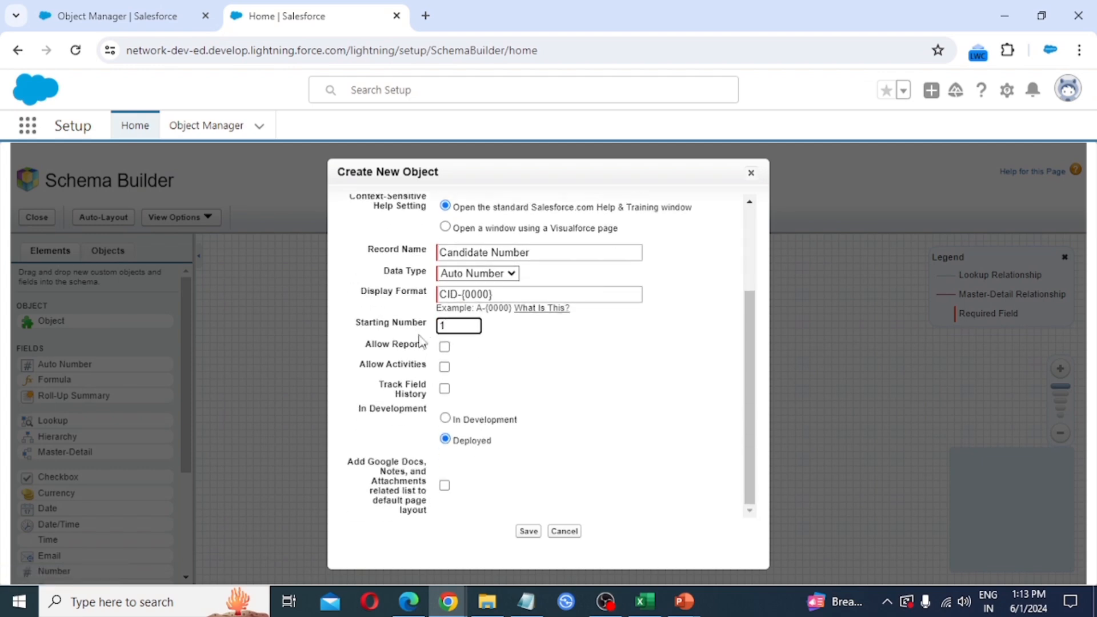
pyautogui.click(445, 346)
pyautogui.click(445, 367)
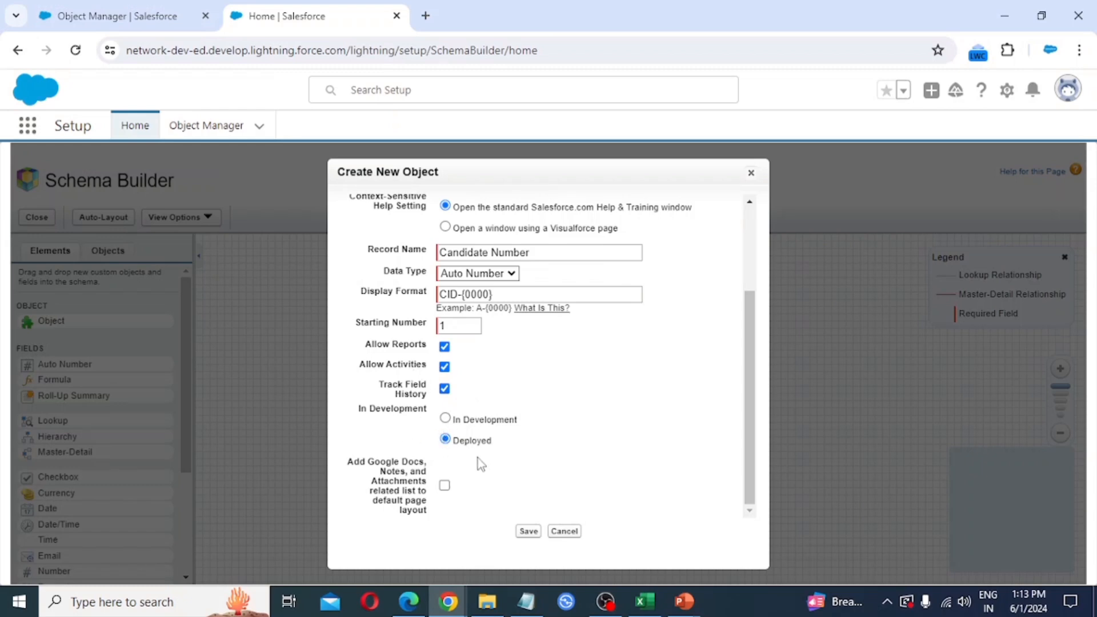
pyautogui.click(528, 531)
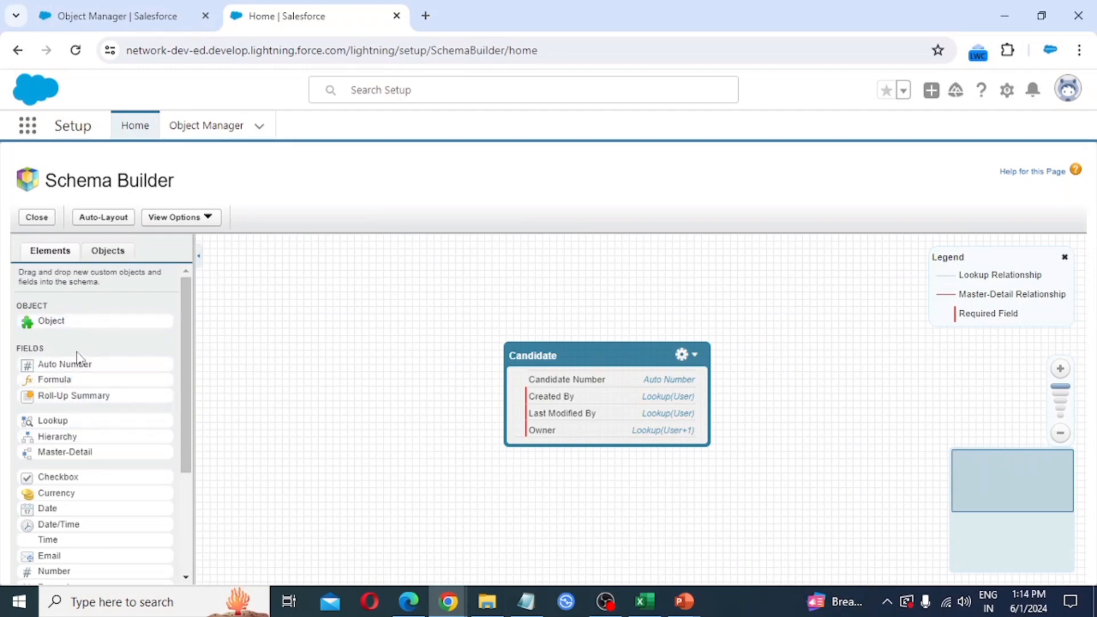
# - Add a Text field labelled Name with a length of 50 to the Candidate object and save it
pyautogui.scroll(-3, 80, 359)
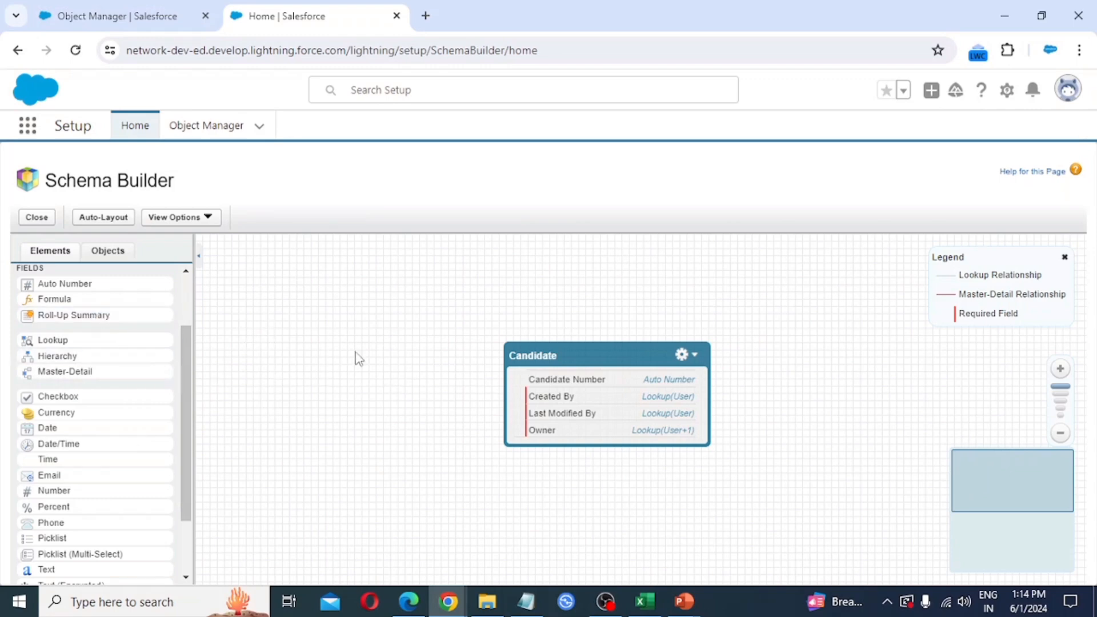
pyautogui.scroll(-2, 98, 375)
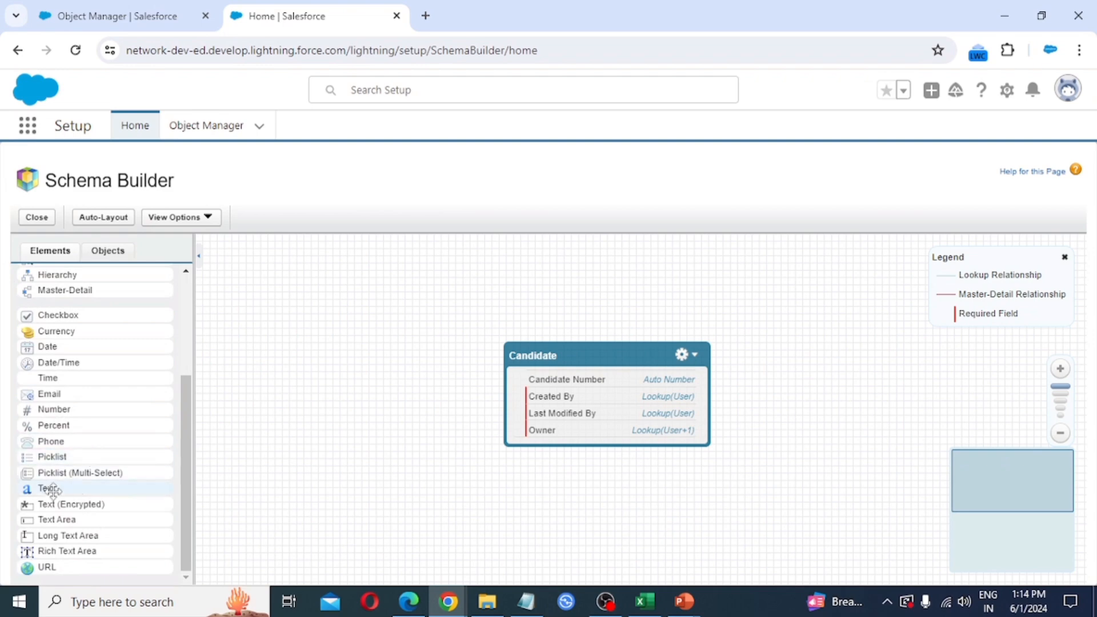
pyautogui.moveTo(52, 489); pyautogui.dragTo(571, 390)
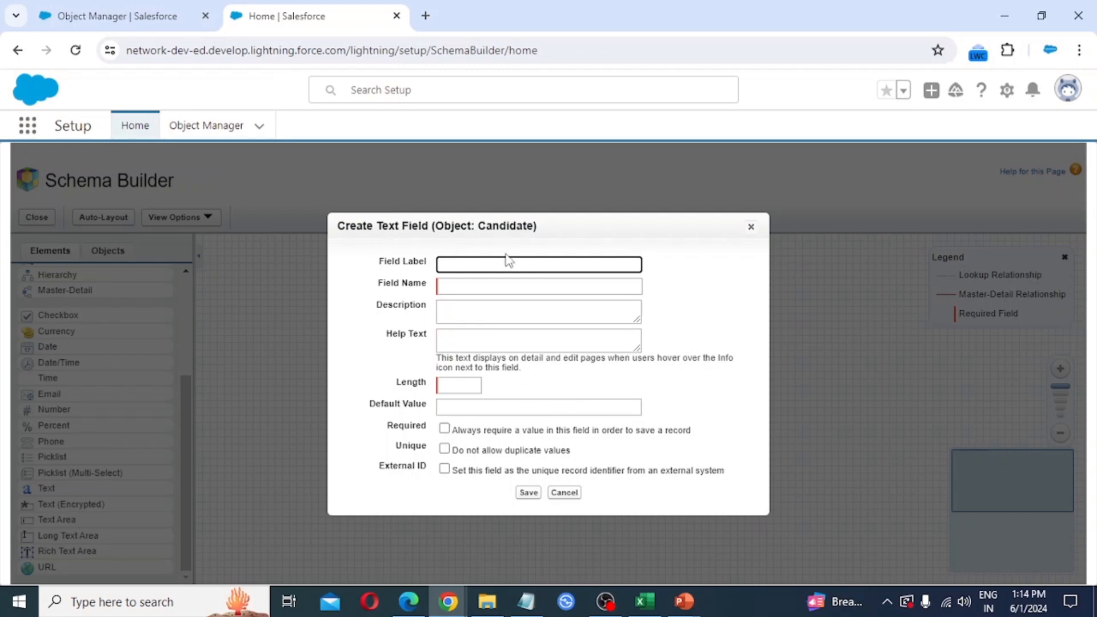
pyautogui.click(472, 268)
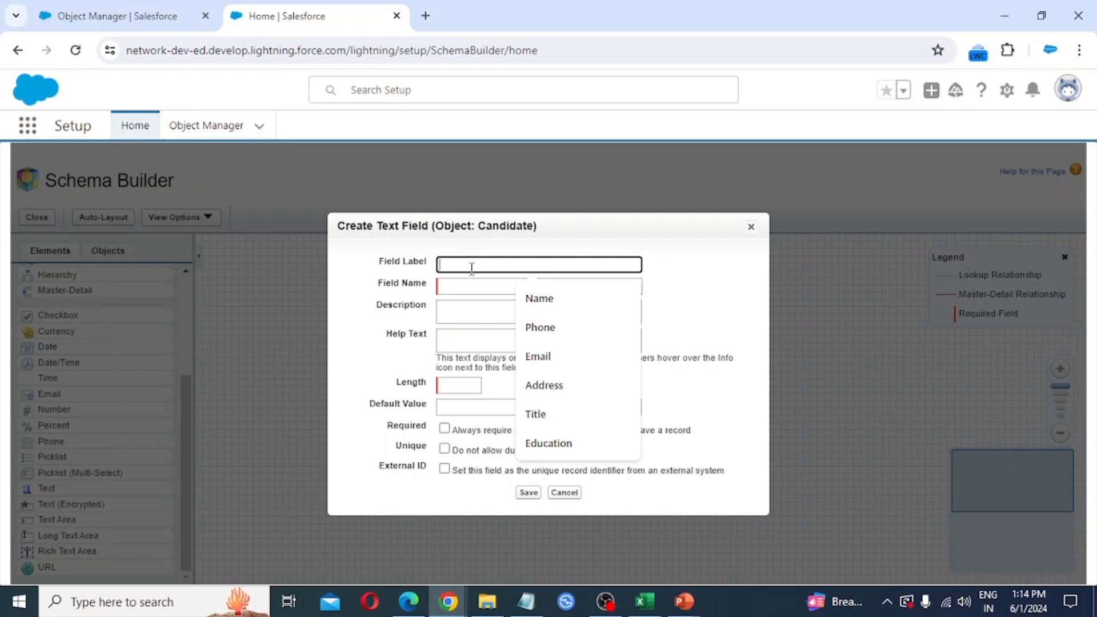
pyautogui.write('Name')
pyautogui.press('Tab')
pyautogui.press('Tab')
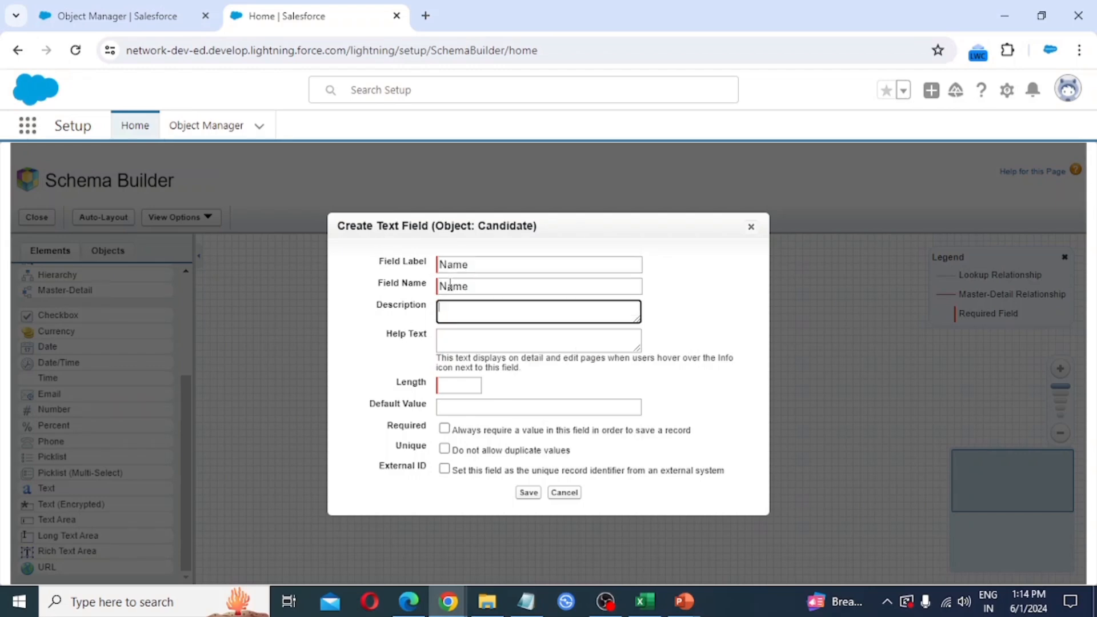
pyautogui.click(460, 385)
pyautogui.write('50')
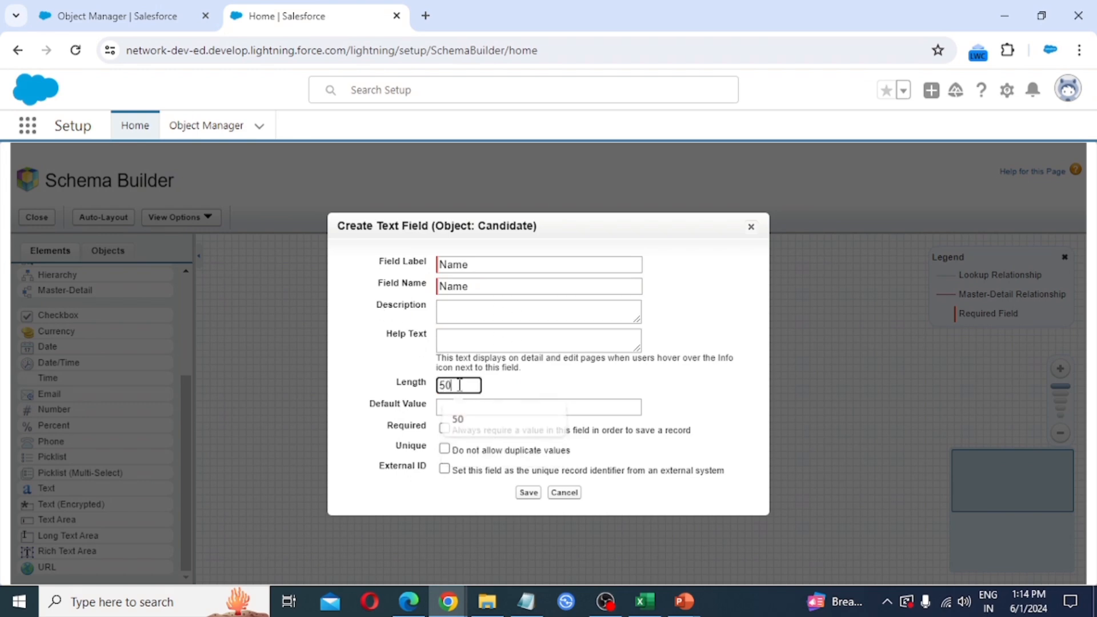
pyautogui.click(356, 371)
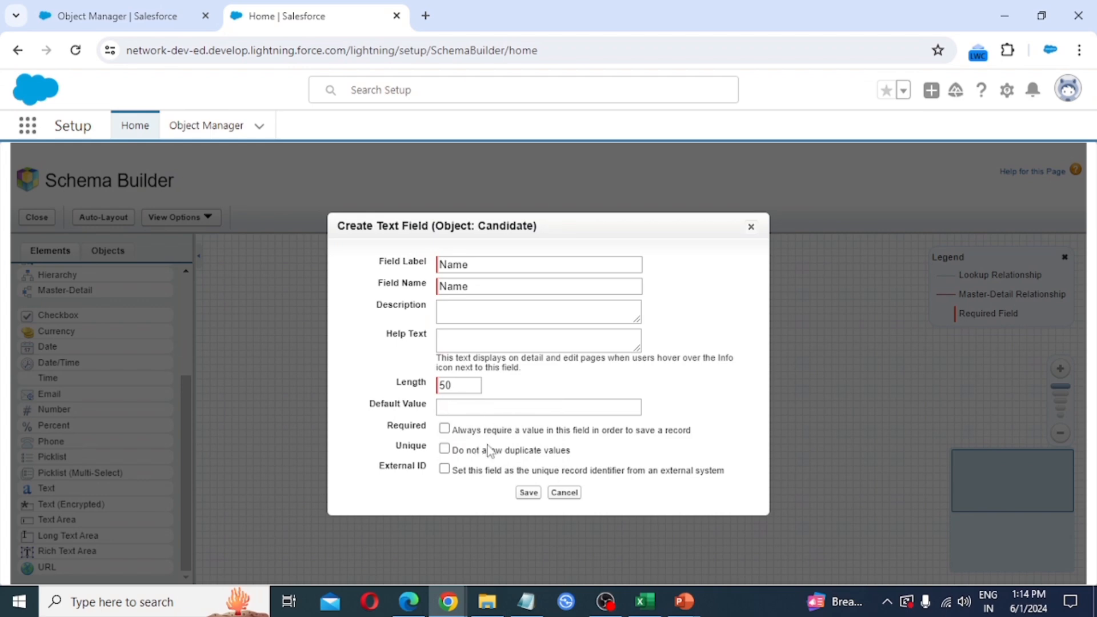
pyautogui.click(529, 494)
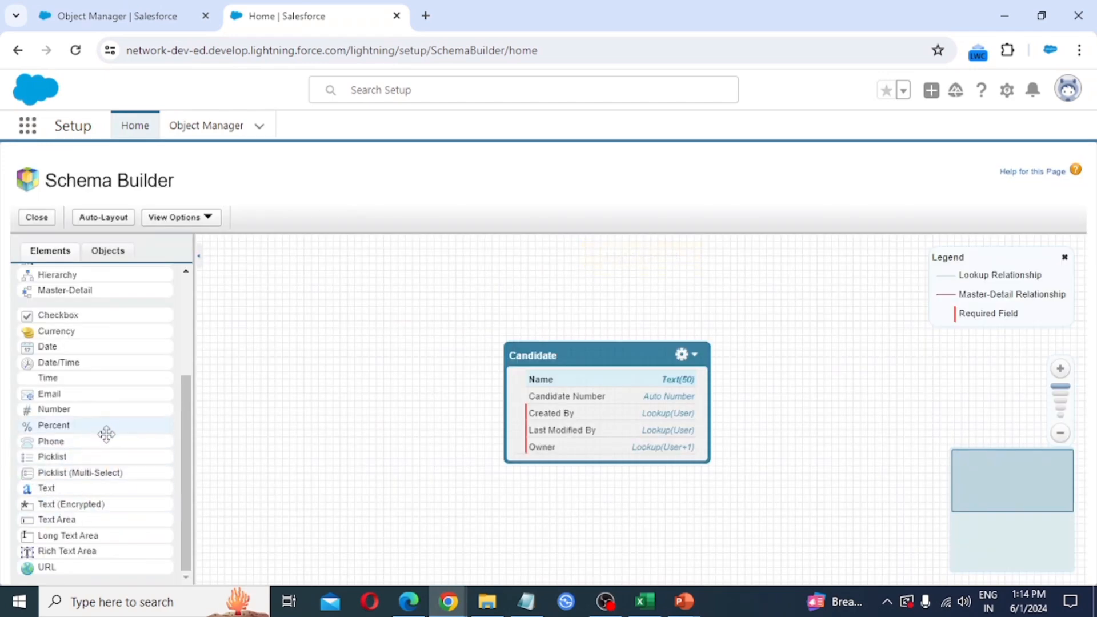
# - Add a Phone field labelled Phone to the Candidate object and save it
pyautogui.moveTo(57, 443); pyautogui.dragTo(546, 407)
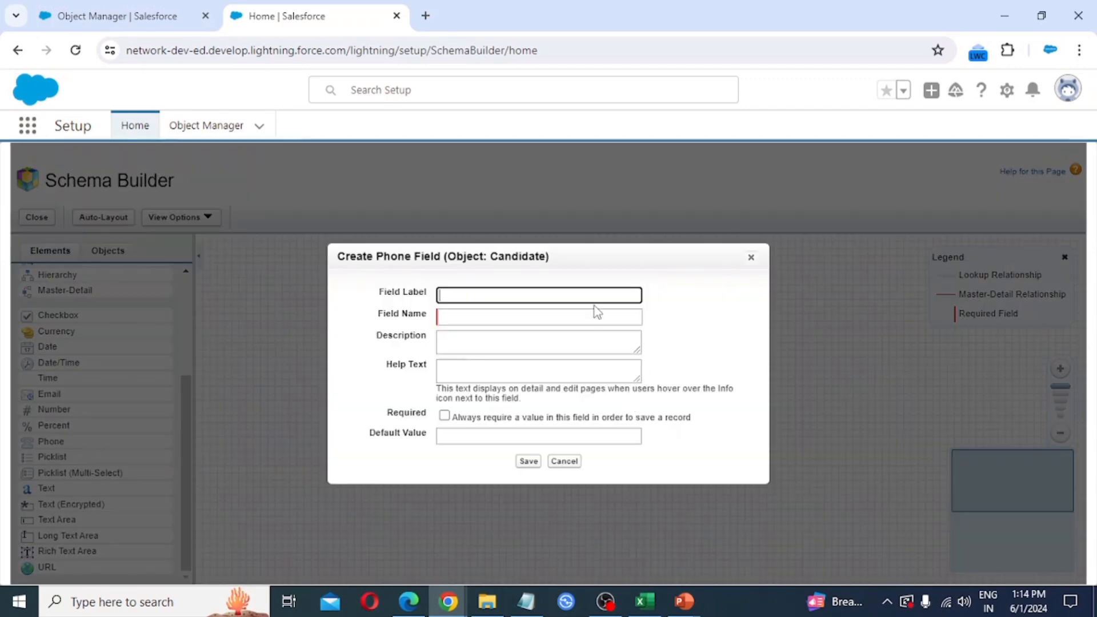
pyautogui.click(452, 294)
pyautogui.write('P')
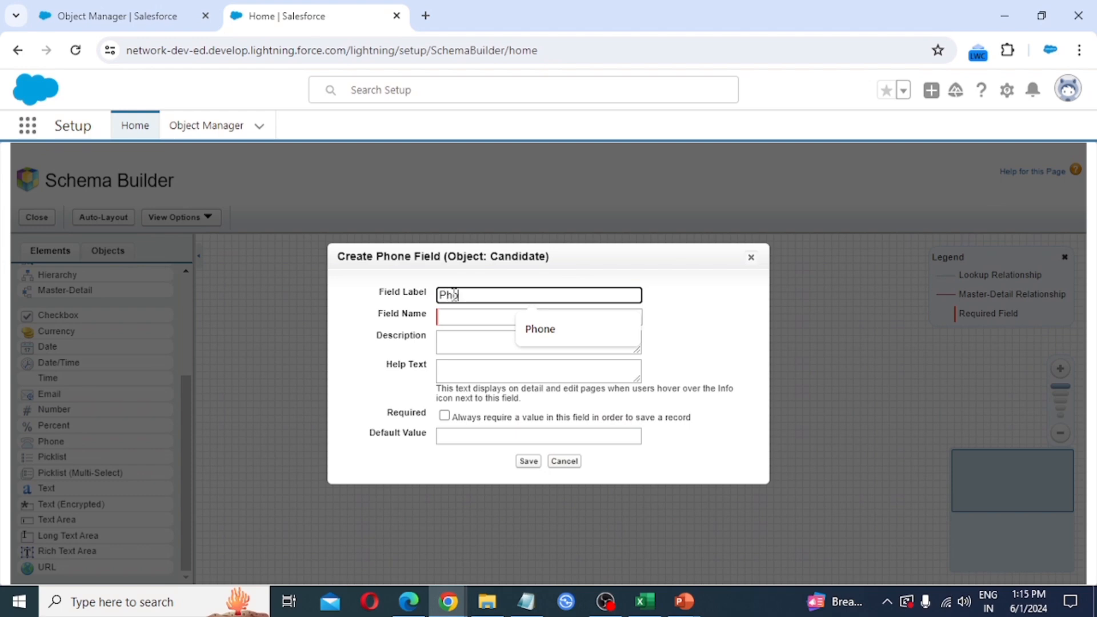
pyautogui.write('h')
pyautogui.press('Down')
pyautogui.press('Return')
pyautogui.press('Tab')
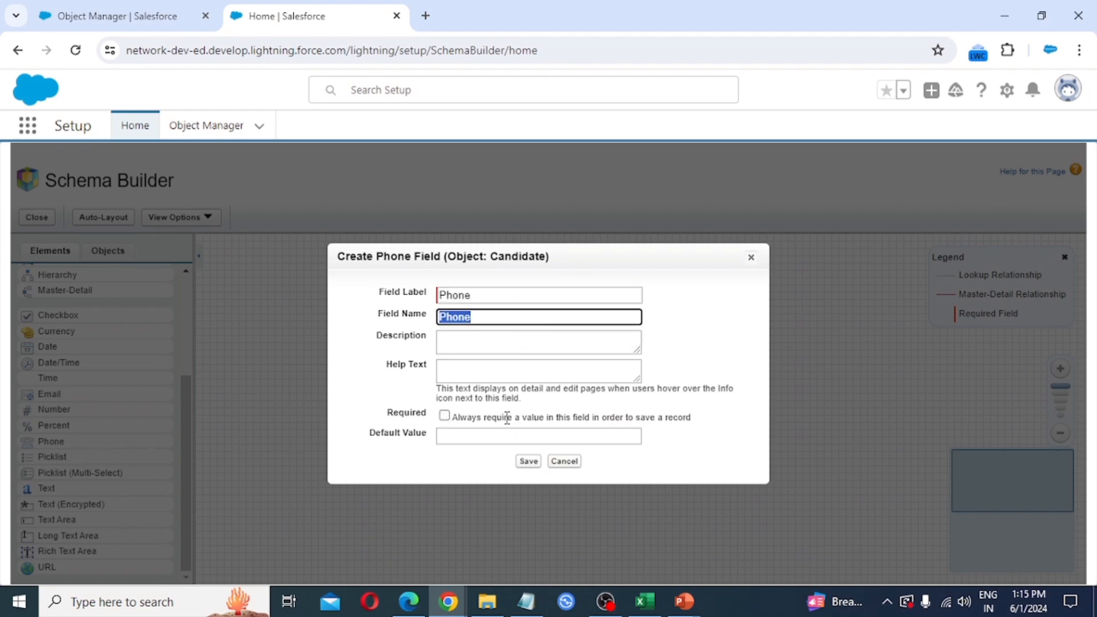
pyautogui.click(529, 462)
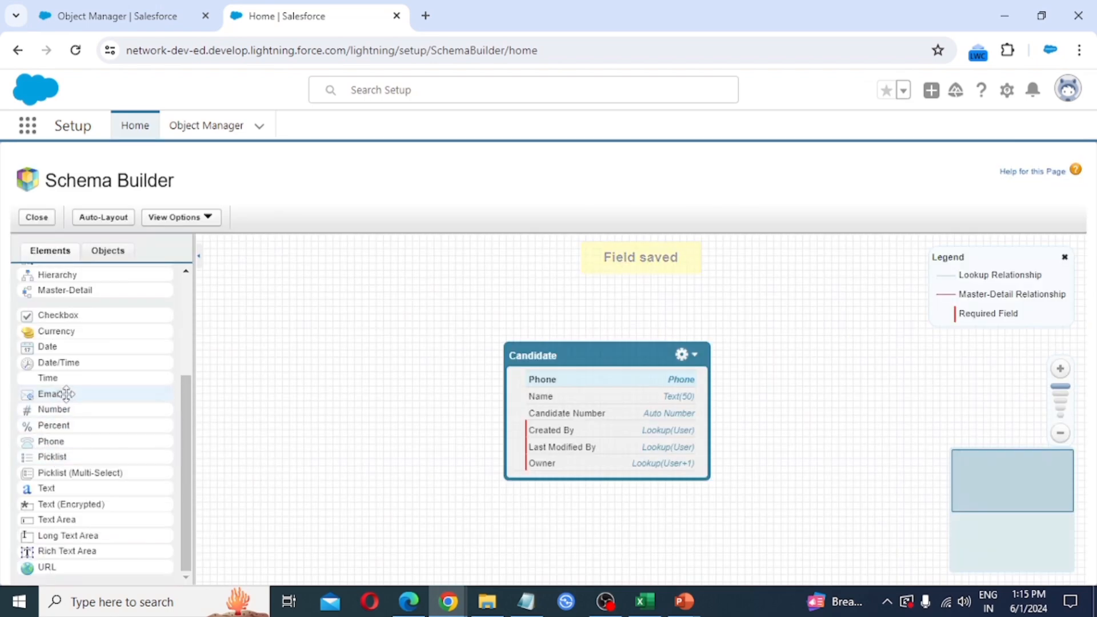
# - Add an Email field labelled Email to the Candidate object, make it required and unique, and save it
pyautogui.moveTo(63, 393); pyautogui.dragTo(557, 392)
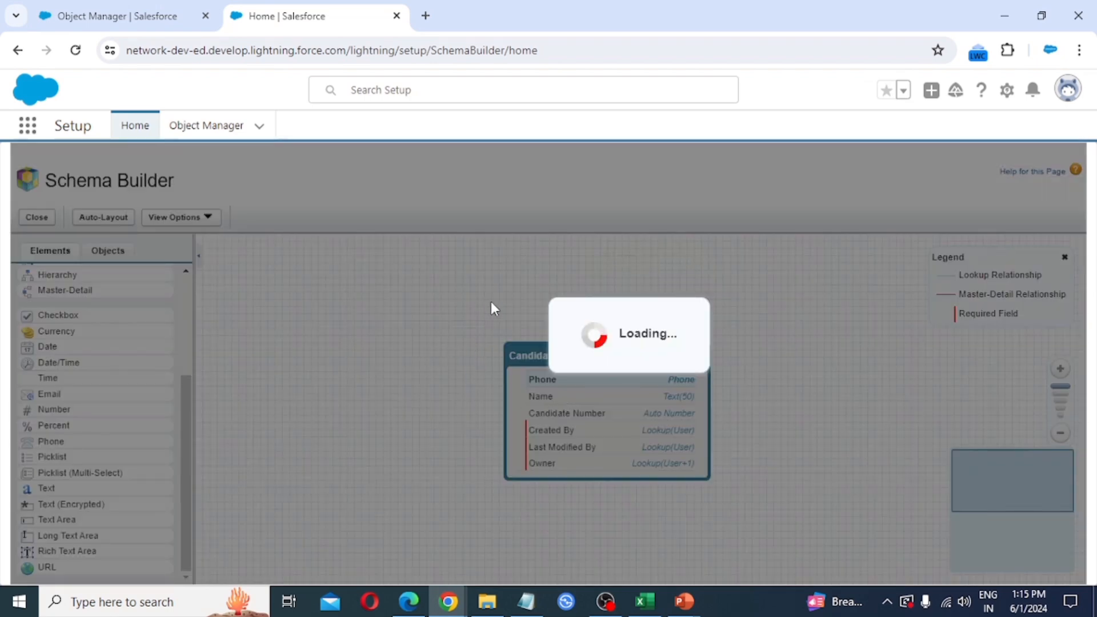
pyautogui.write('Email')
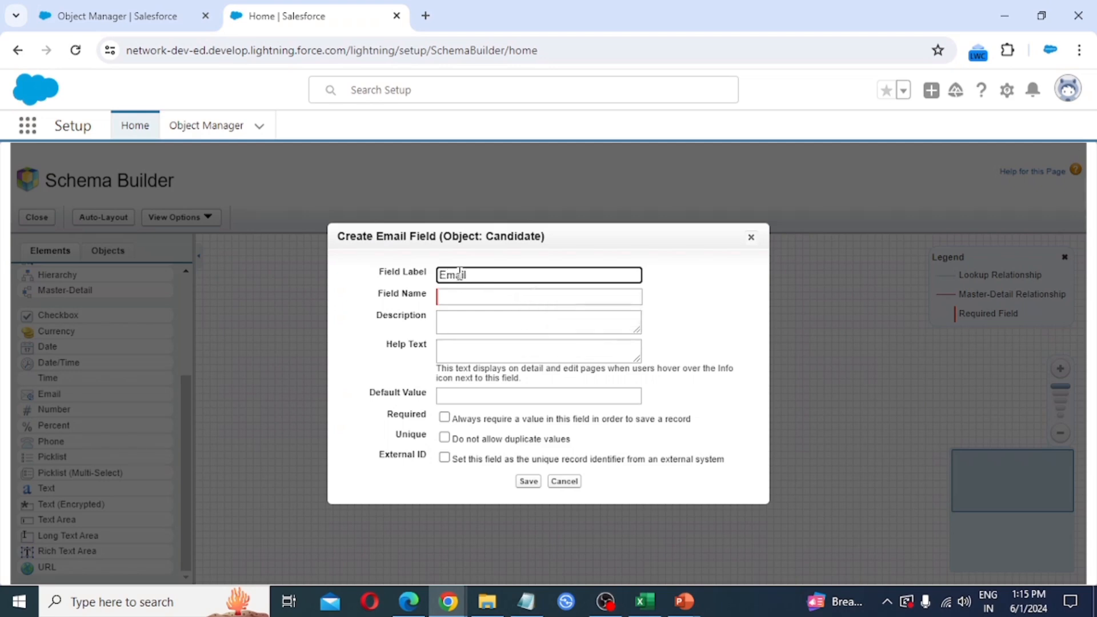
pyautogui.press('Tab')
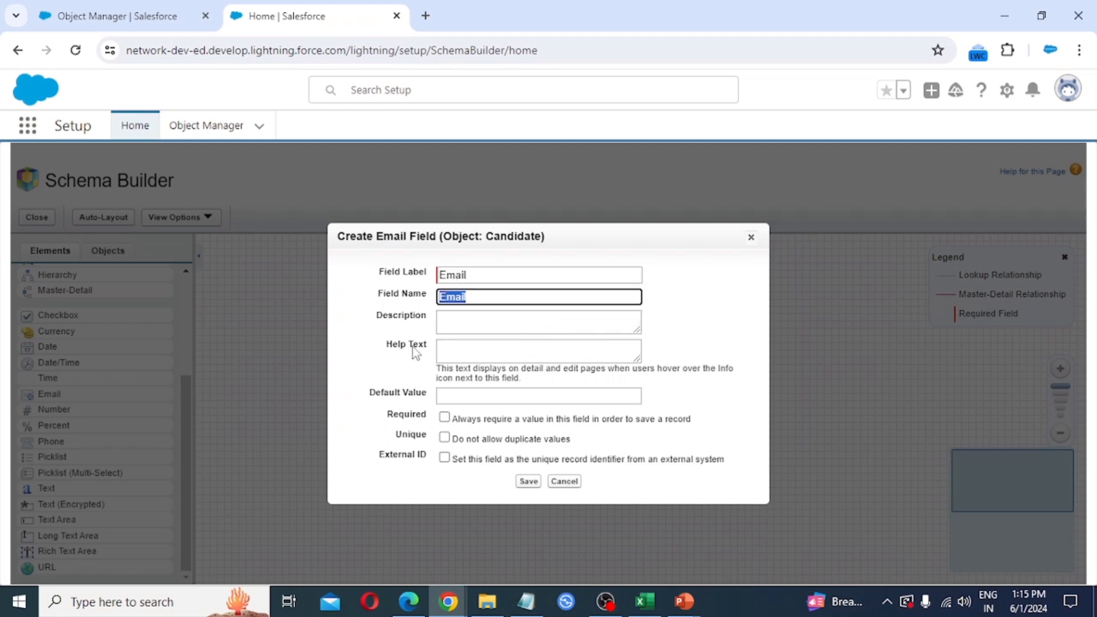
pyautogui.press('Tab')
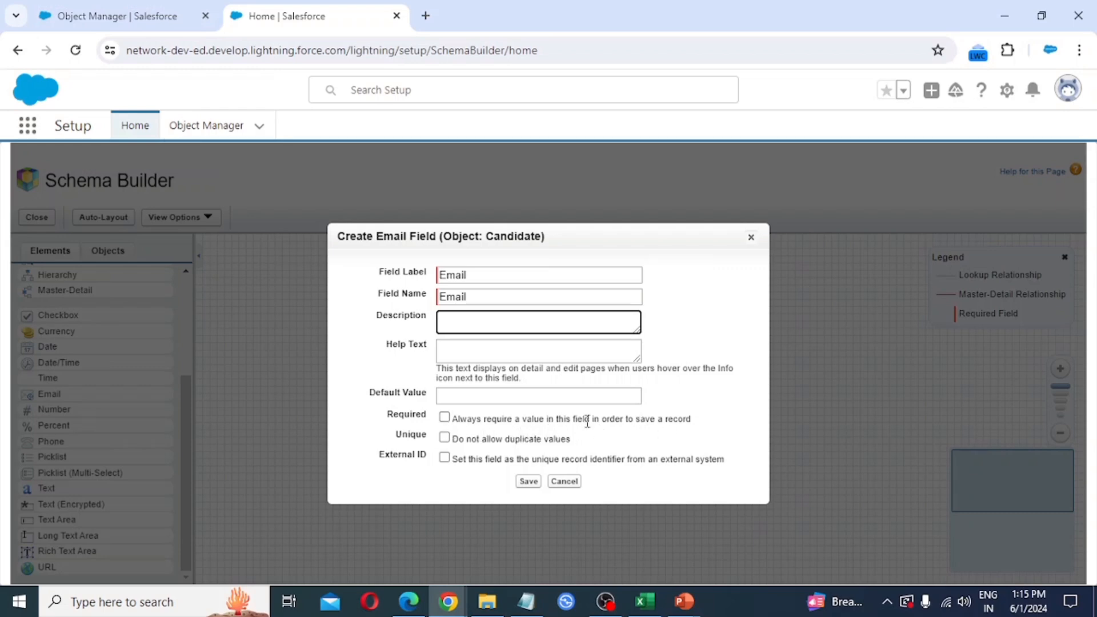
pyautogui.click(445, 417)
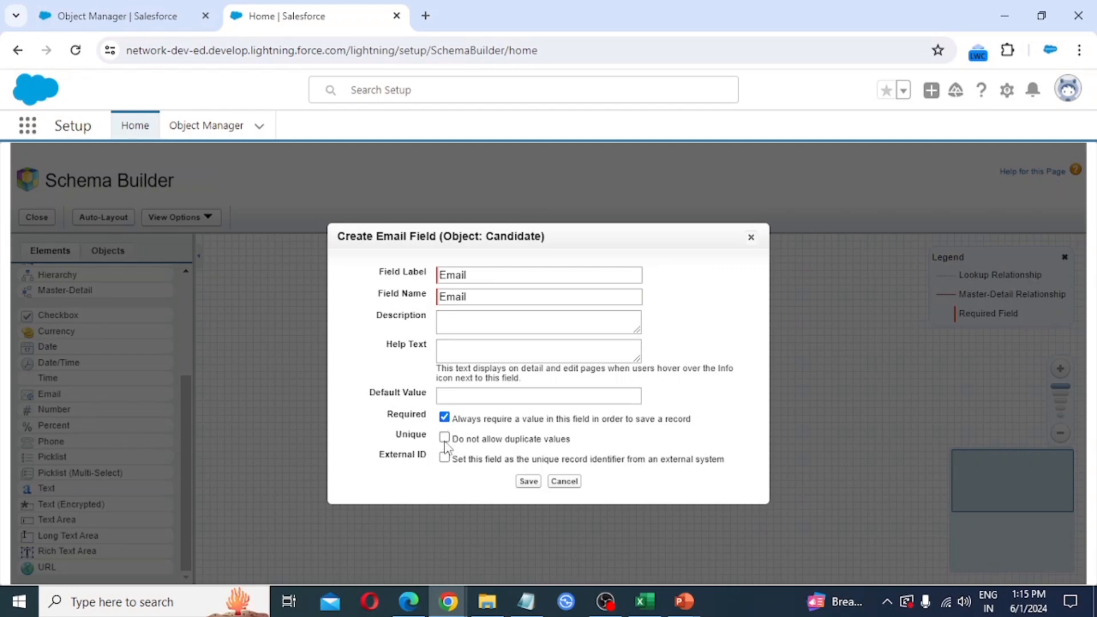
pyautogui.click(445, 438)
pyautogui.click(530, 483)
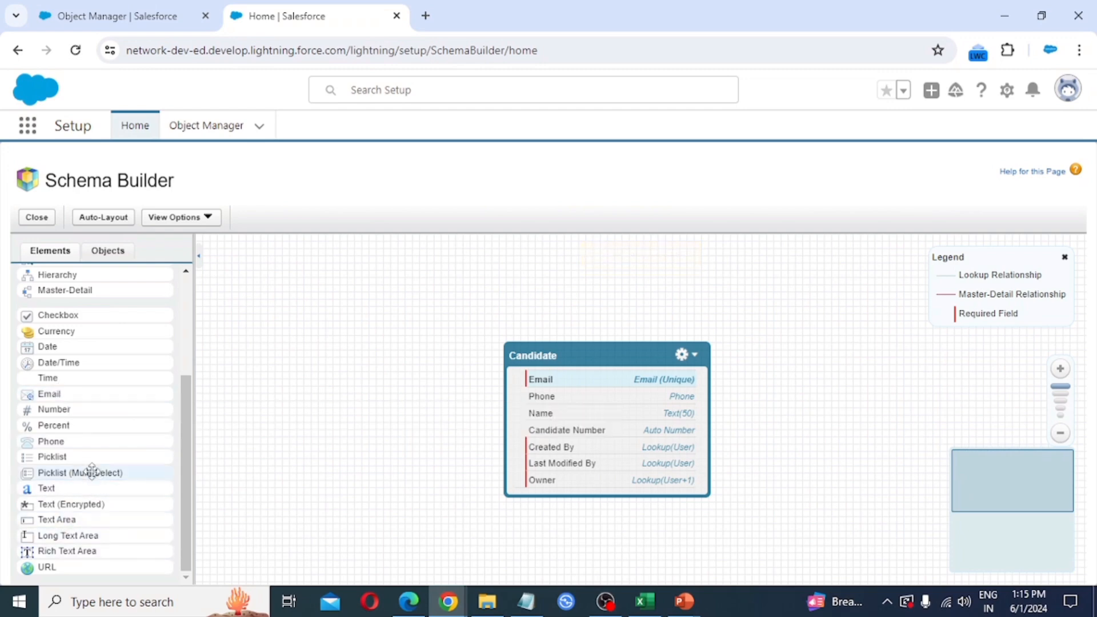
# - Add a Text Area field labelled Address to the Candidate object and save it
pyautogui.moveTo(71, 520); pyautogui.dragTo(573, 419)
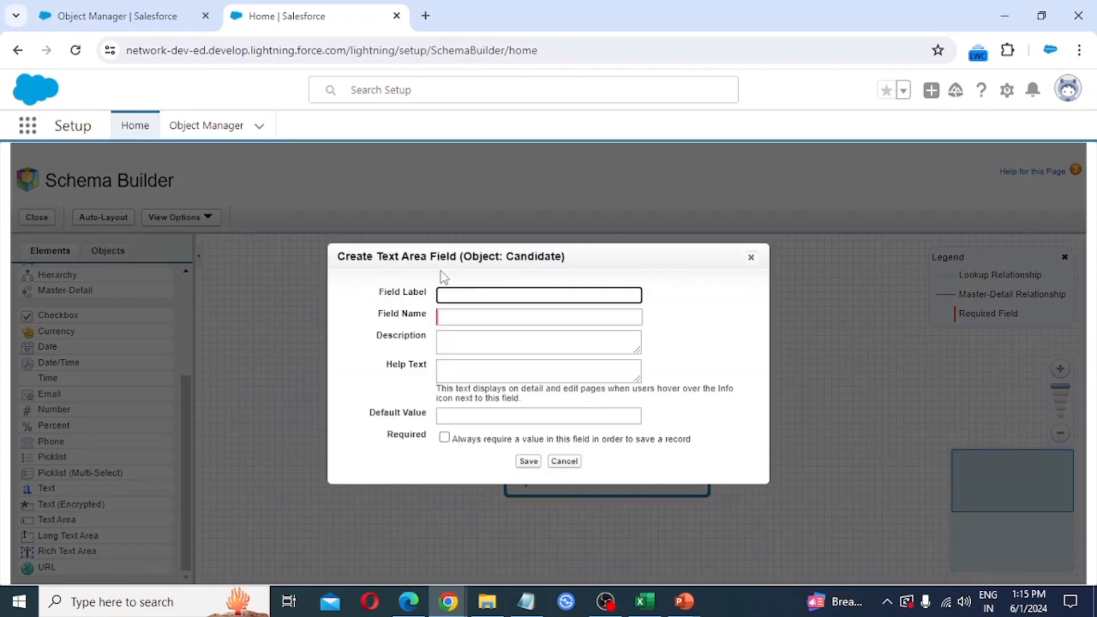
pyautogui.write('Address')
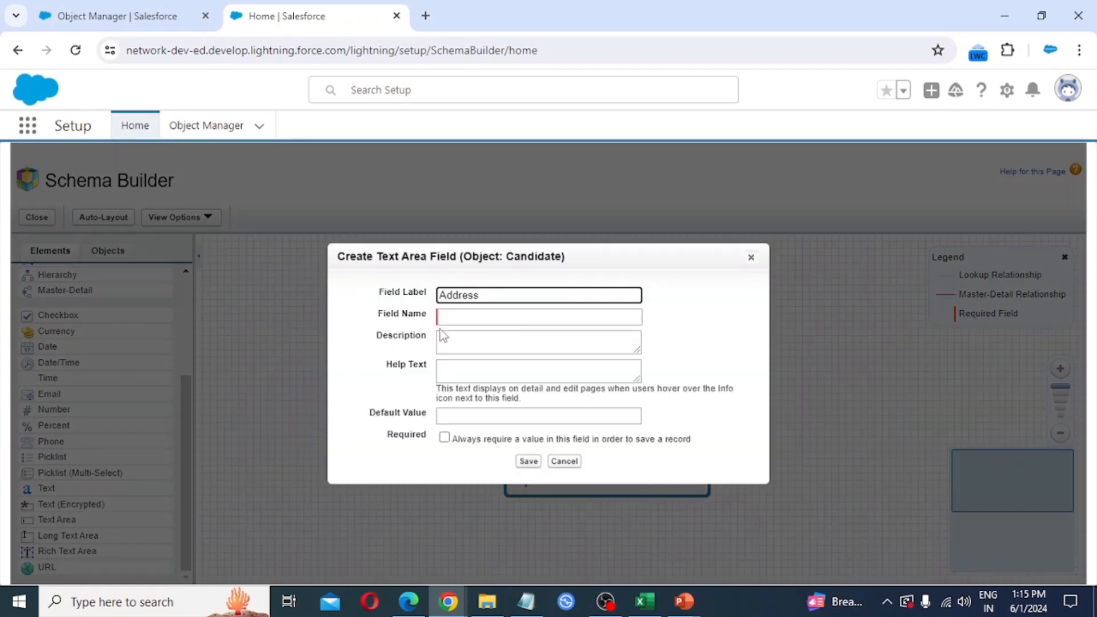
pyautogui.press('Tab')
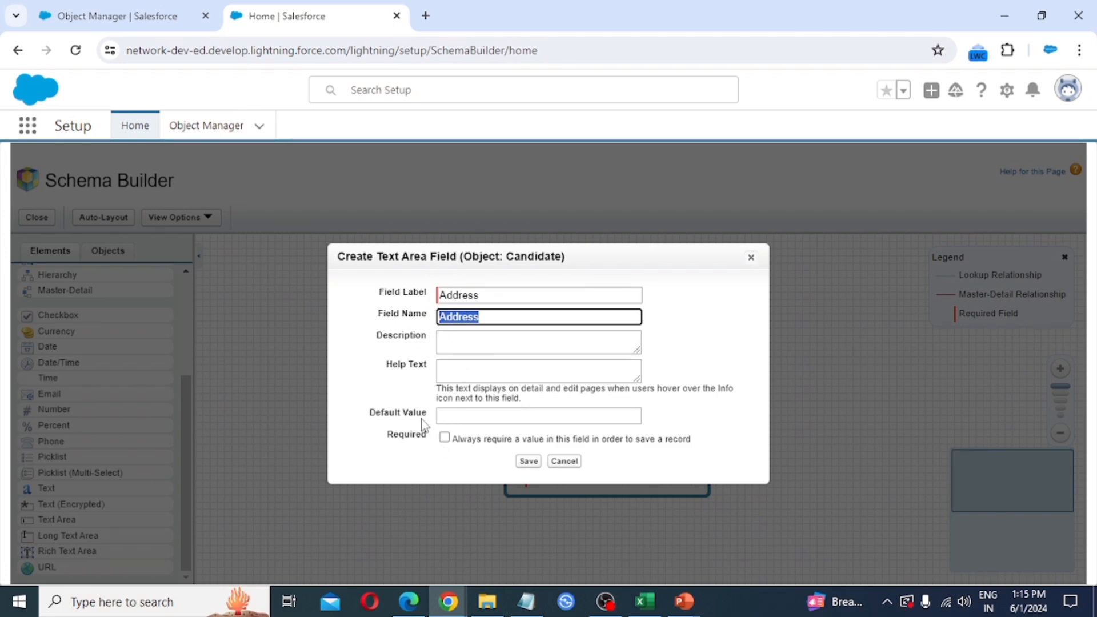
pyautogui.click(529, 460)
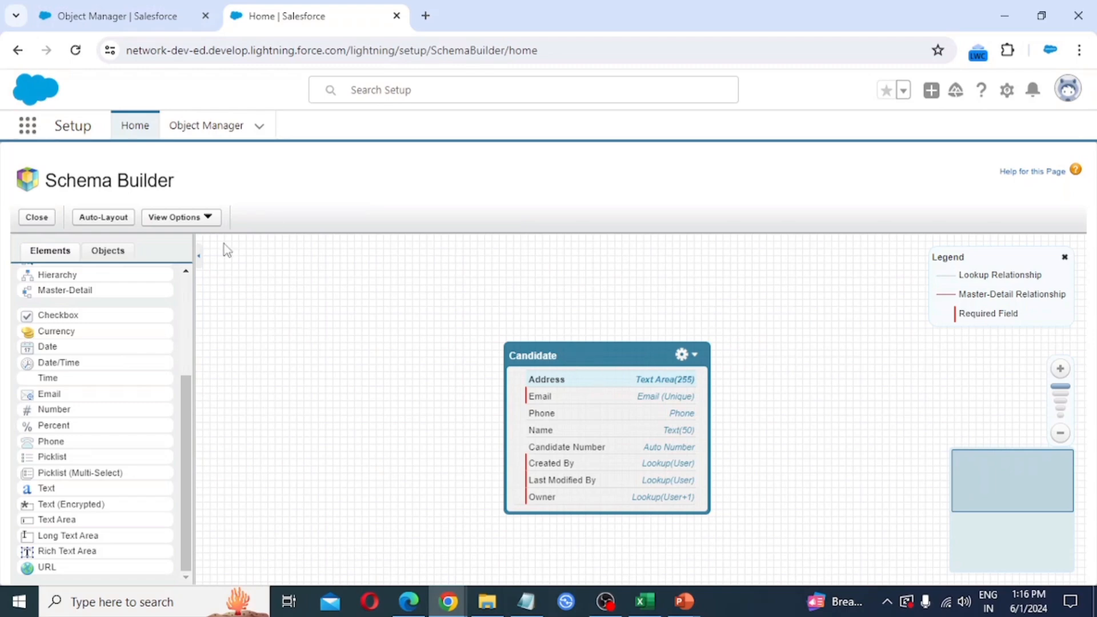
# - Switch to the Object Manager browser tab and open the EMS app from there
pyautogui.click(114, 16)
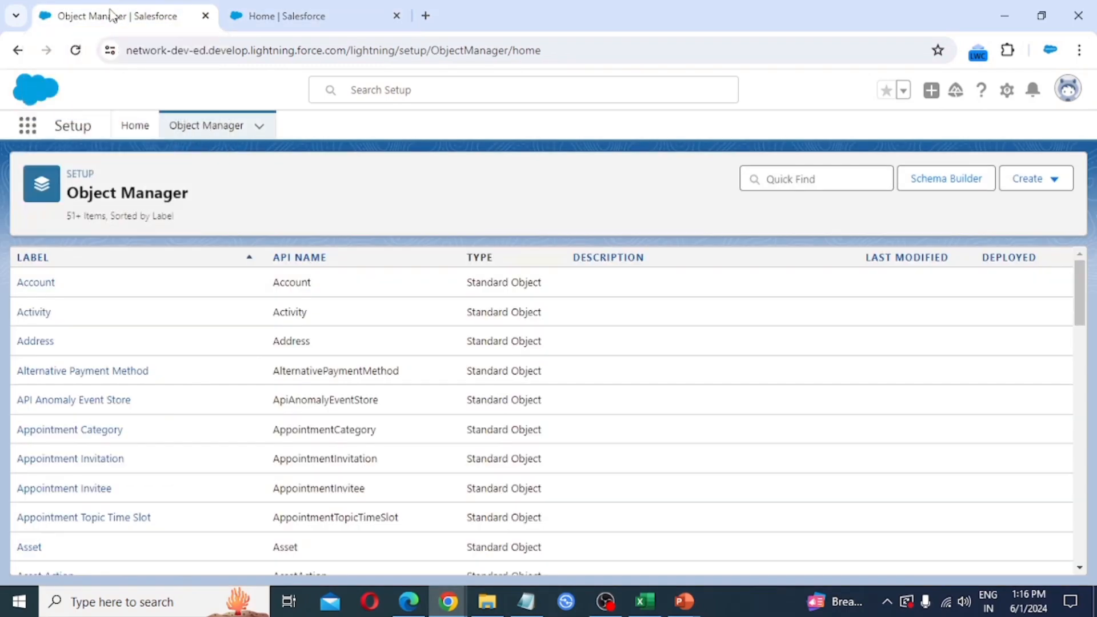
pyautogui.click(28, 126)
pyautogui.write('ems')
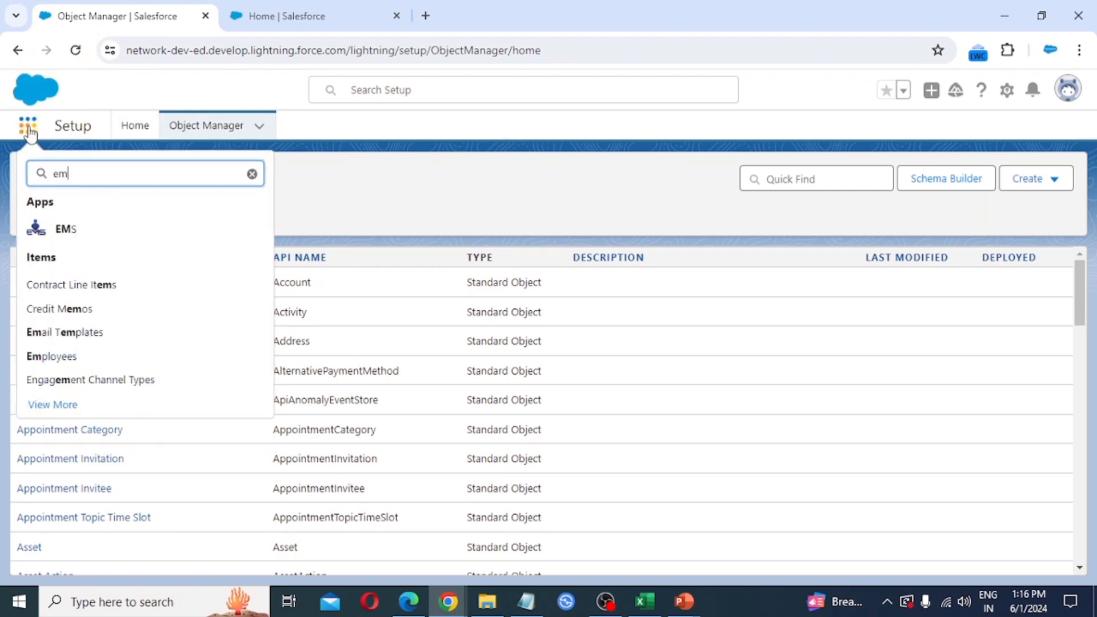
pyautogui.click(69, 234)
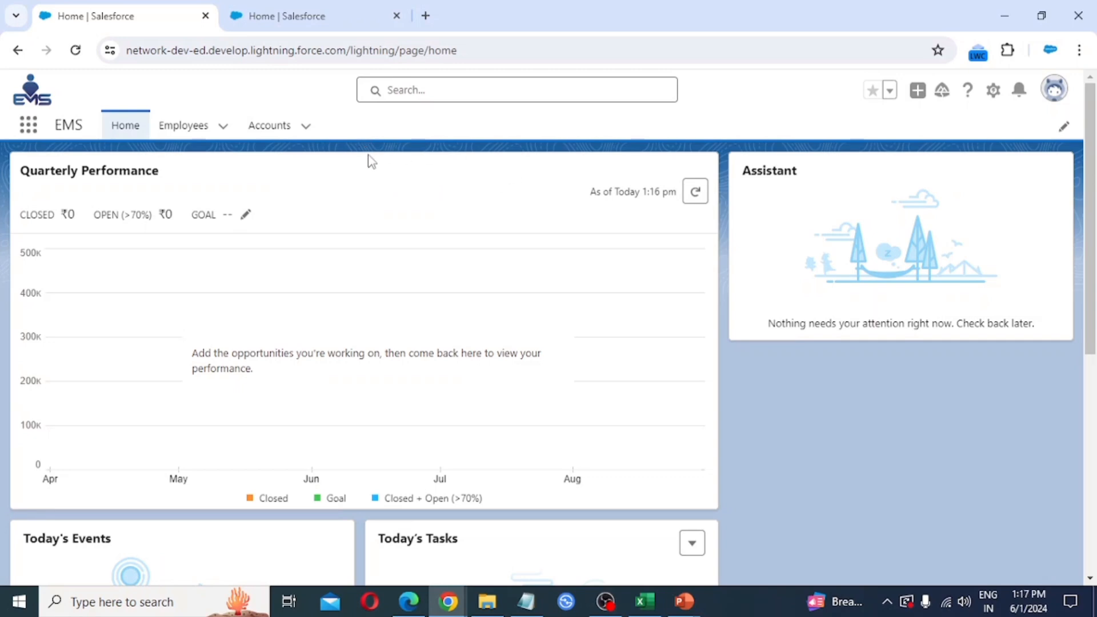
# - Open Setup and go to the Tabs page in the User Interface settings
pyautogui.click(995, 94)
pyautogui.click(921, 138)
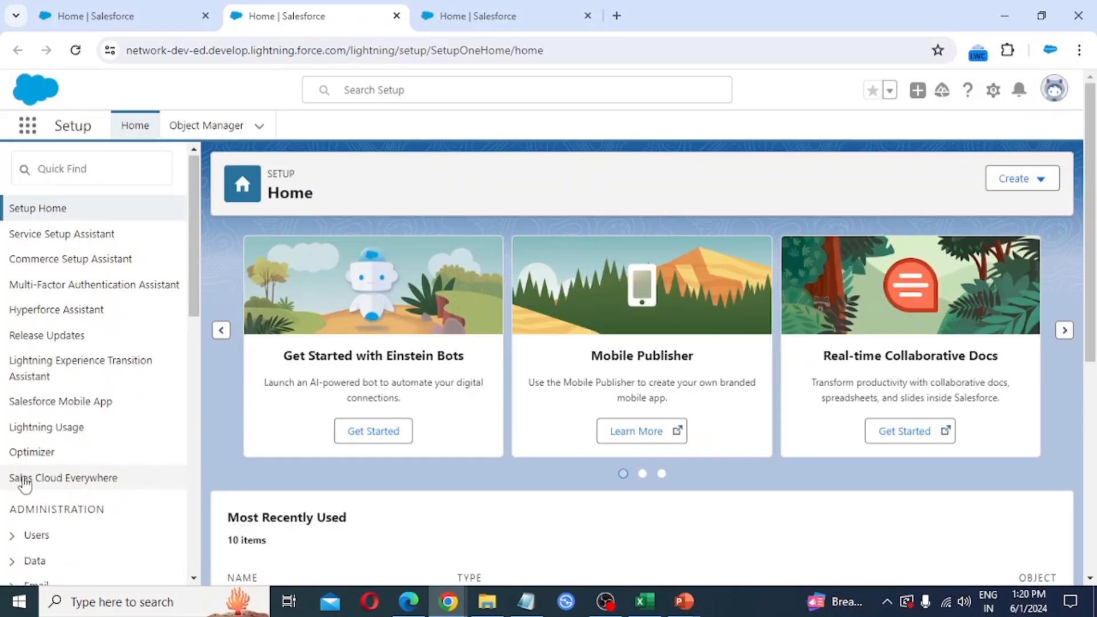
pyautogui.scroll(-1, 22, 483)
pyautogui.scroll(-2, 74, 451)
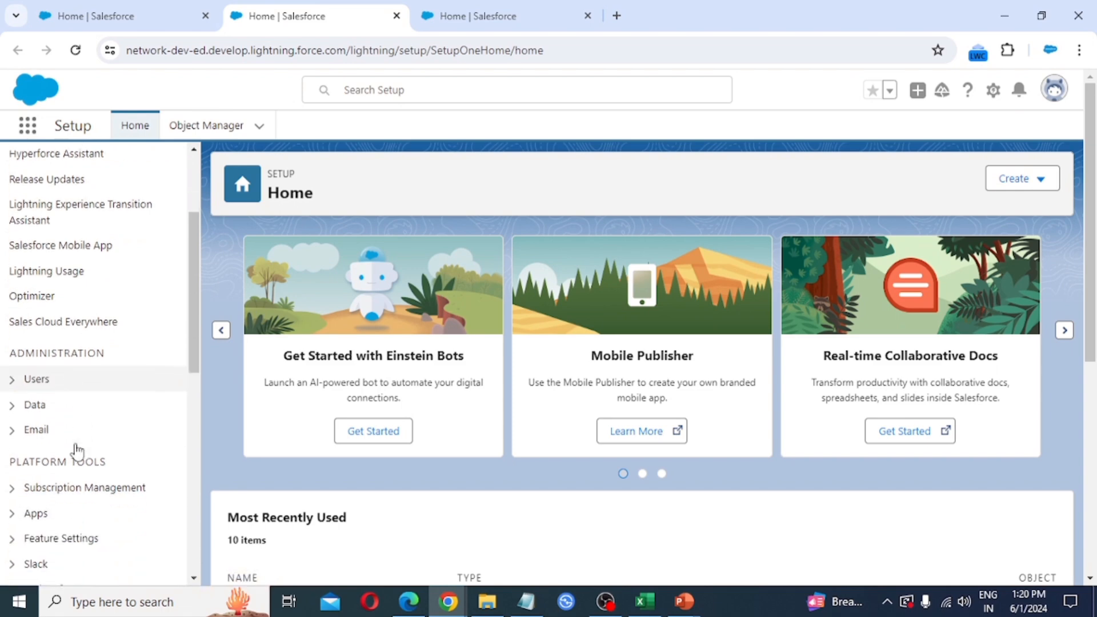
pyautogui.scroll(-3, 91, 437)
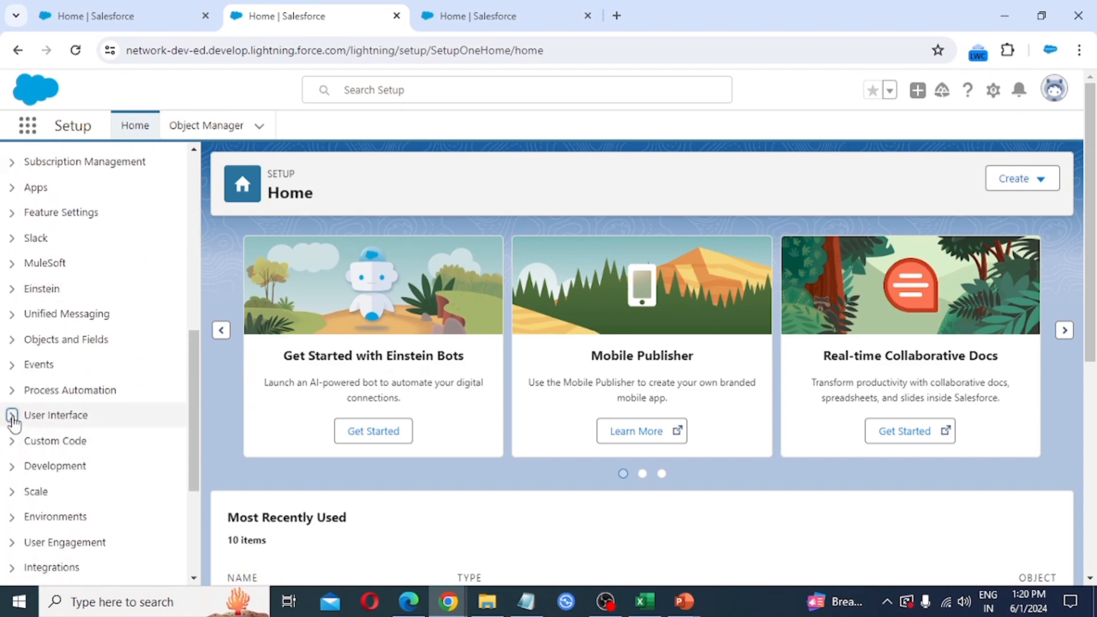
pyautogui.click(12, 415)
pyautogui.scroll(-2, 49, 464)
pyautogui.scroll(-3, 50, 468)
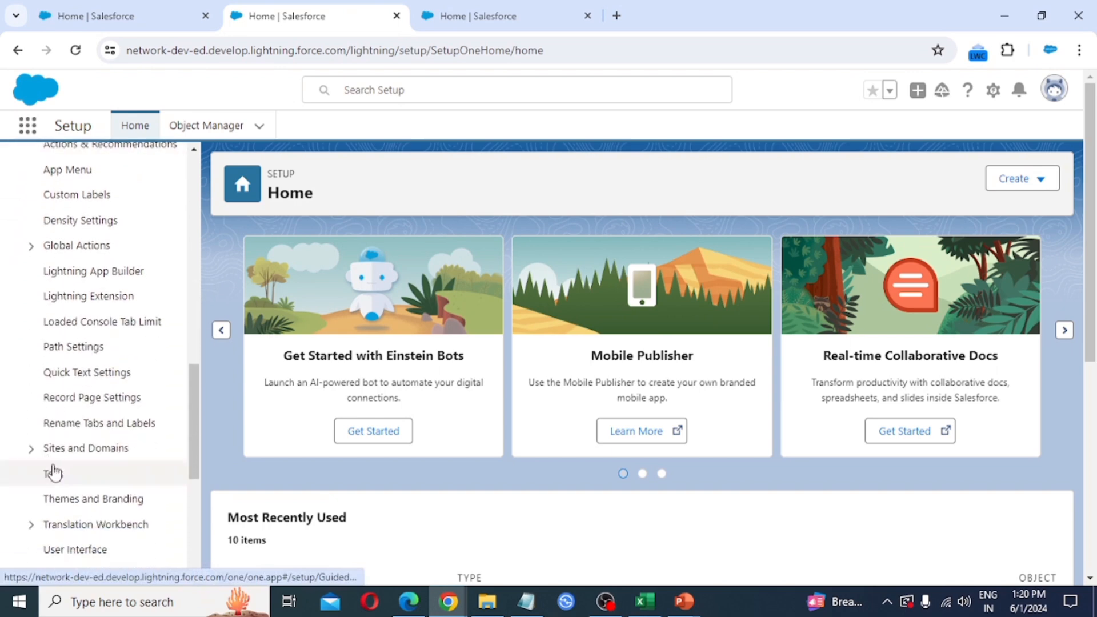
pyautogui.click(53, 477)
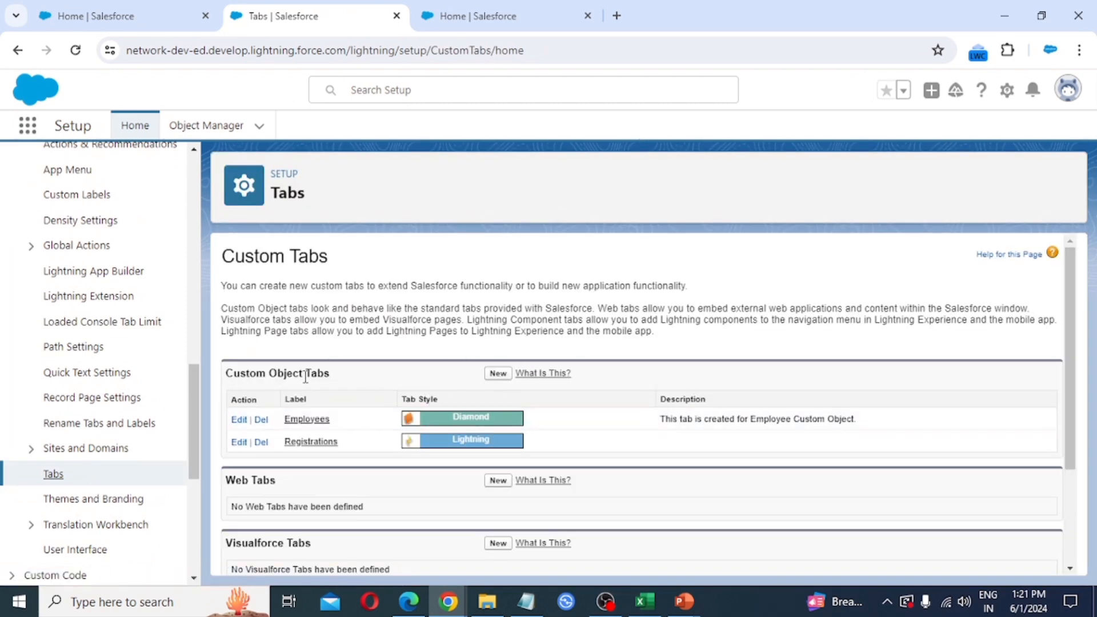
# - Start a new custom object tab for the Candidate object with the Chip tab style and continue to profile visibility
pyautogui.click(497, 373)
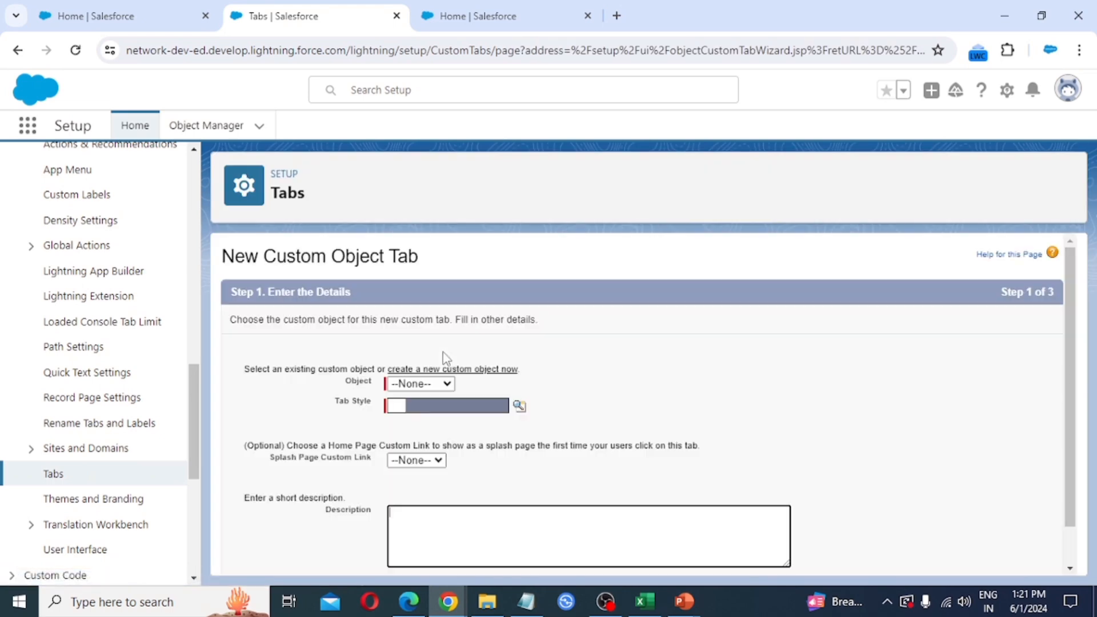
pyautogui.click(421, 383)
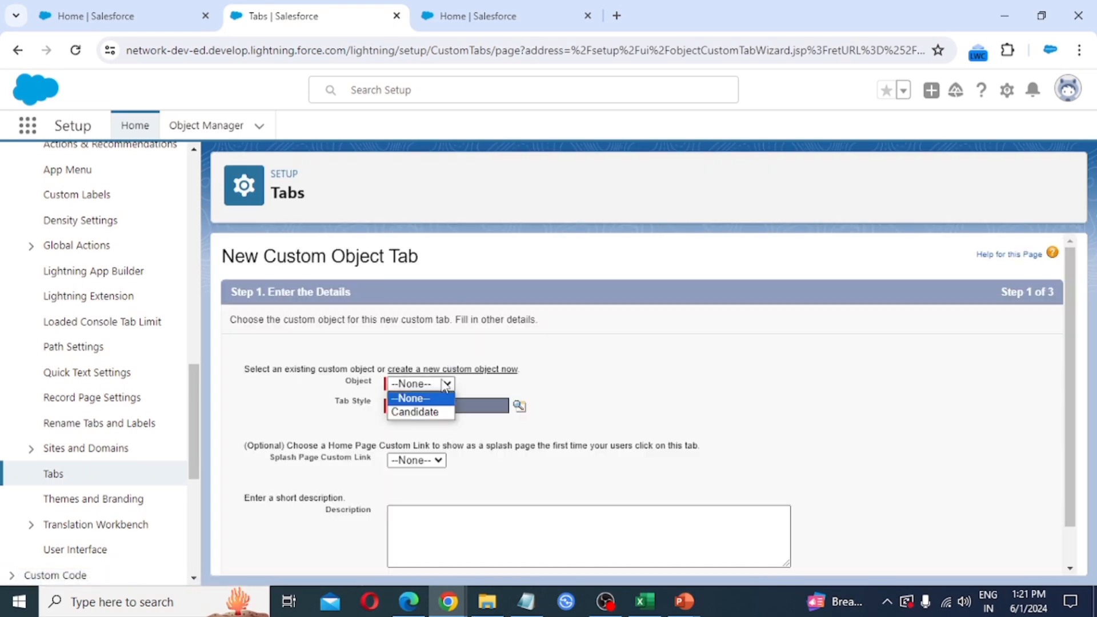
pyautogui.click(415, 411)
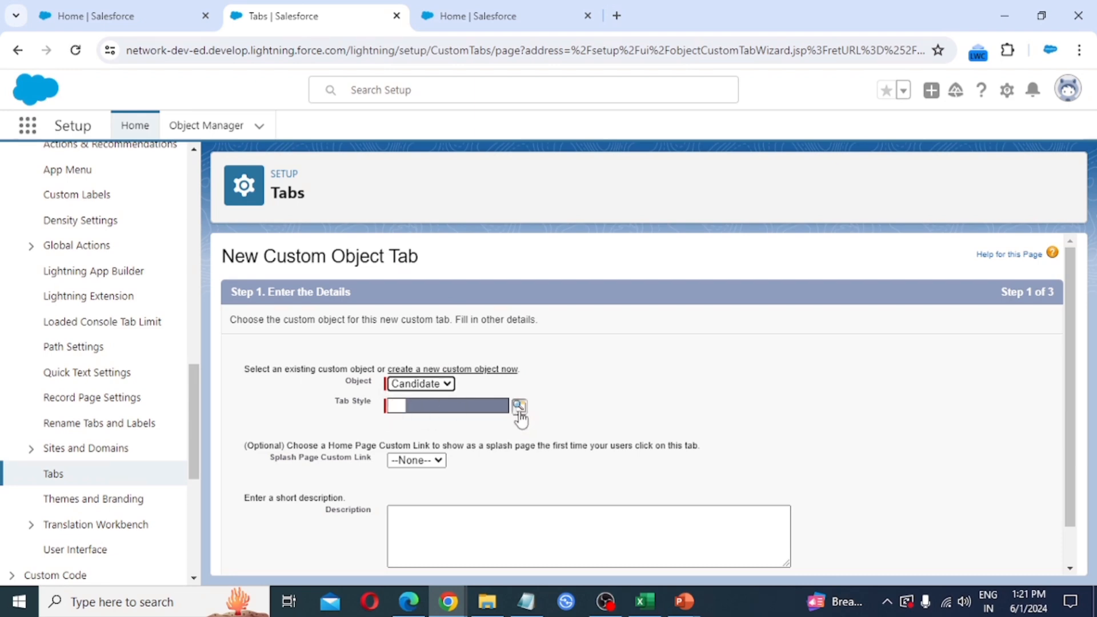
pyautogui.click(519, 407)
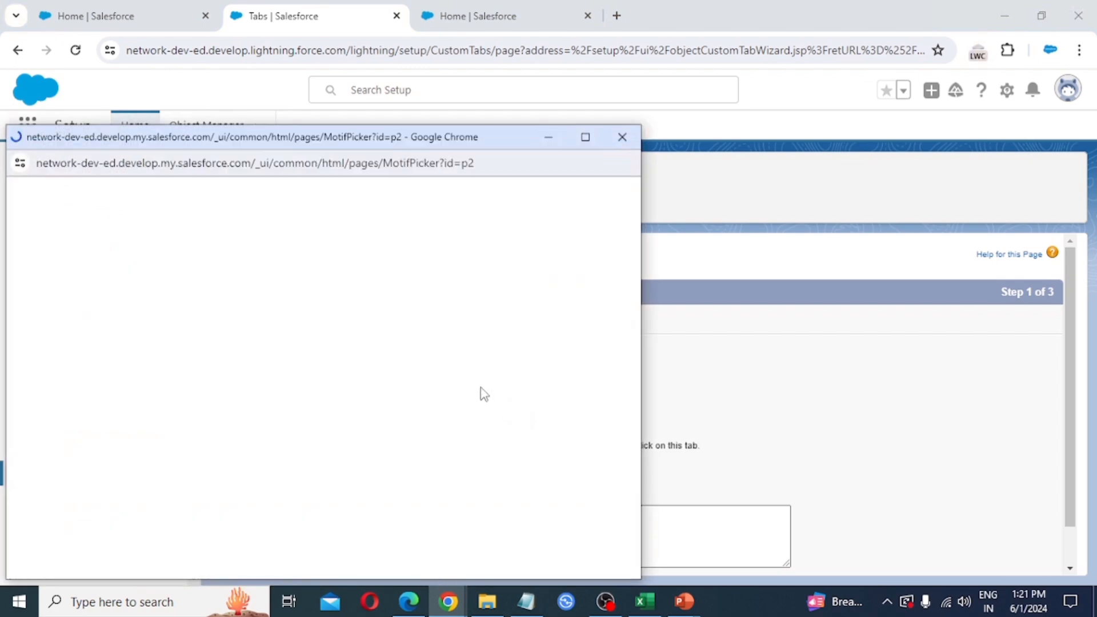
pyautogui.click(517, 344)
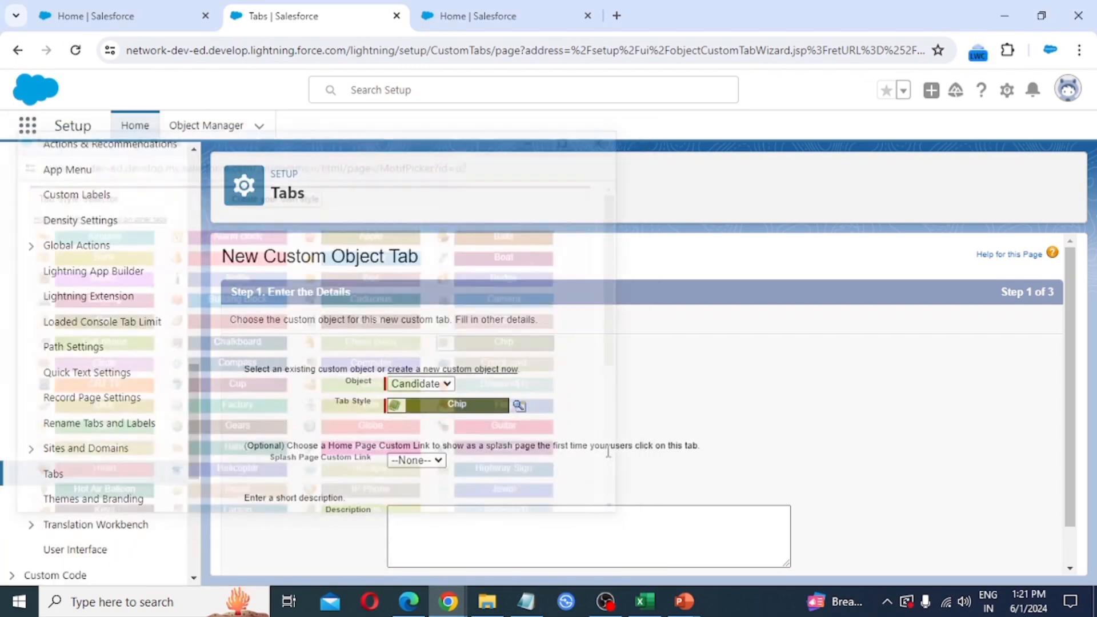
pyautogui.scroll(-1, 961, 435)
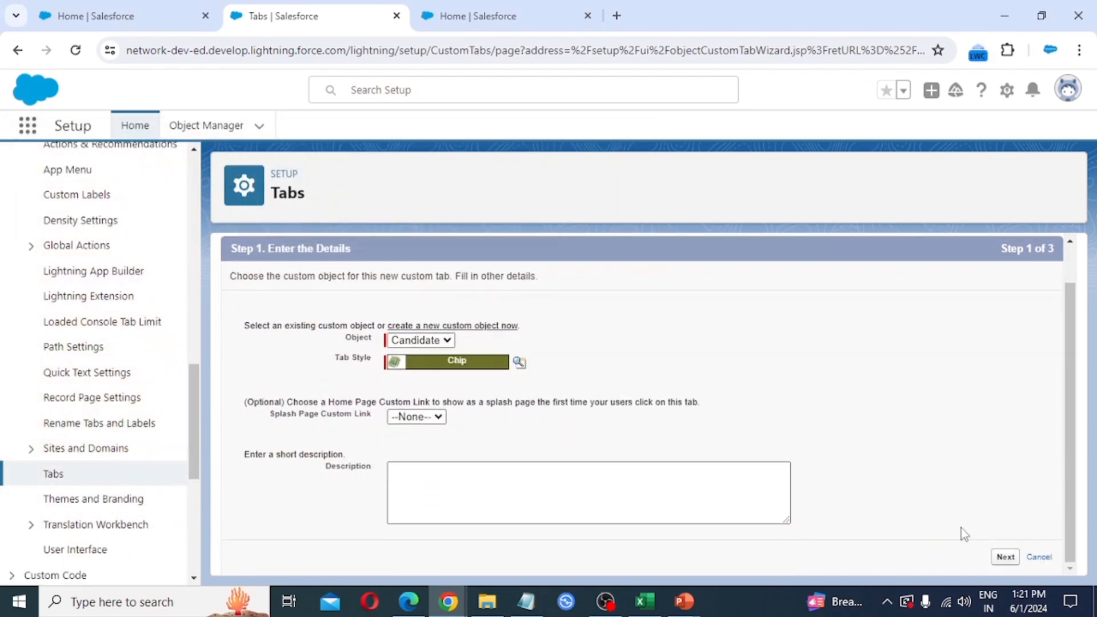
pyautogui.click(1005, 557)
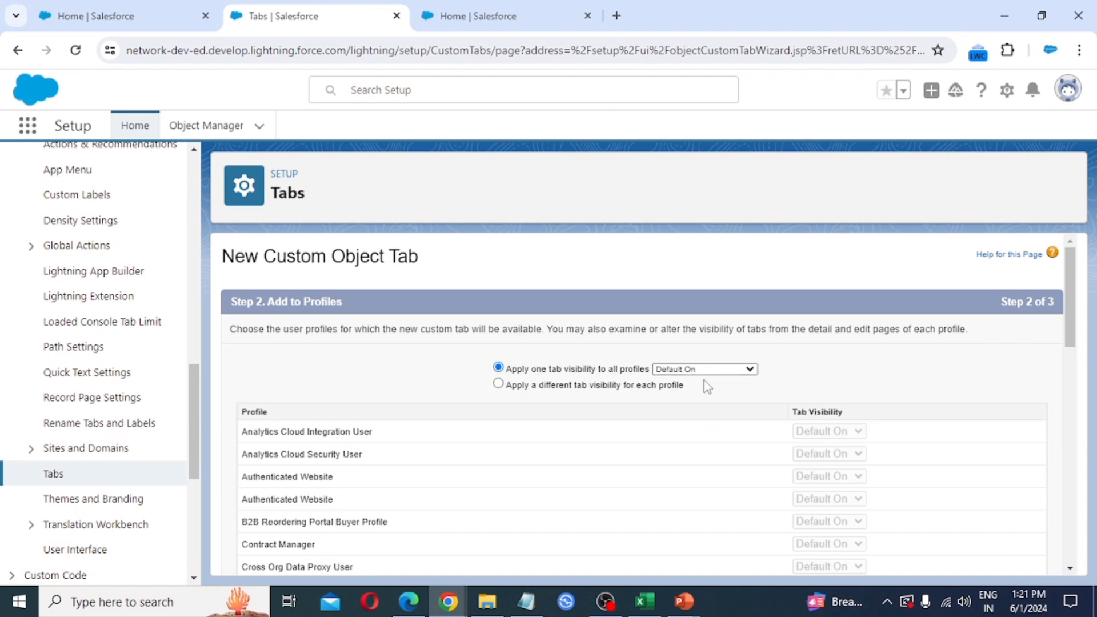
# - Keep the tab Default On for all profiles, include it only in the EMS custom app, and save it
pyautogui.scroll(-1, 704, 380)
pyautogui.scroll(-5, 629, 372)
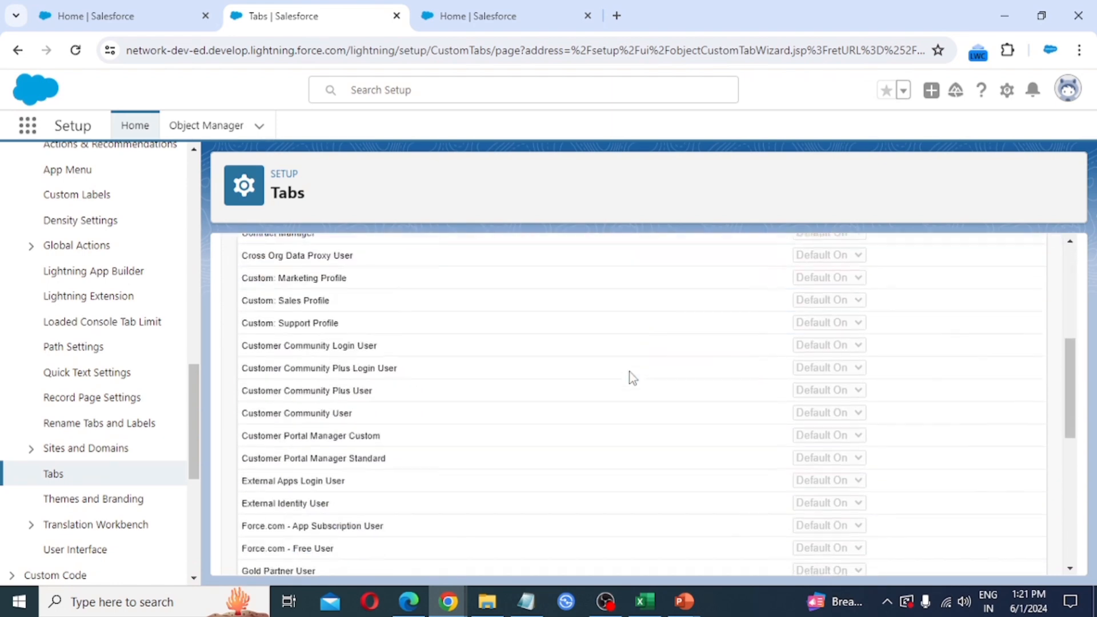
pyautogui.scroll(-7, 629, 372)
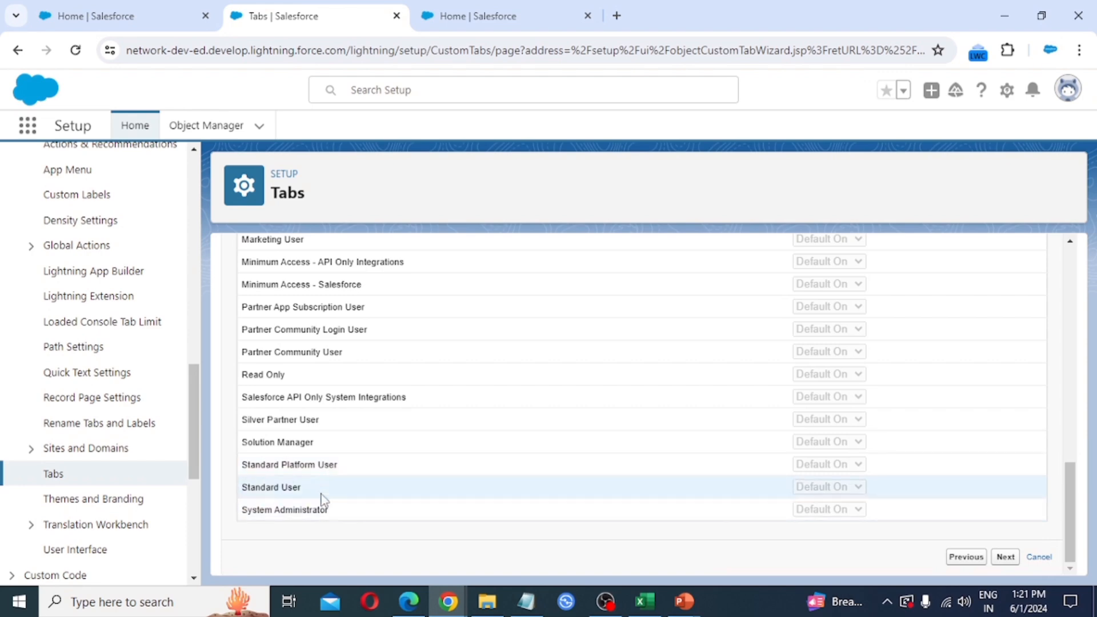
pyautogui.click(1009, 561)
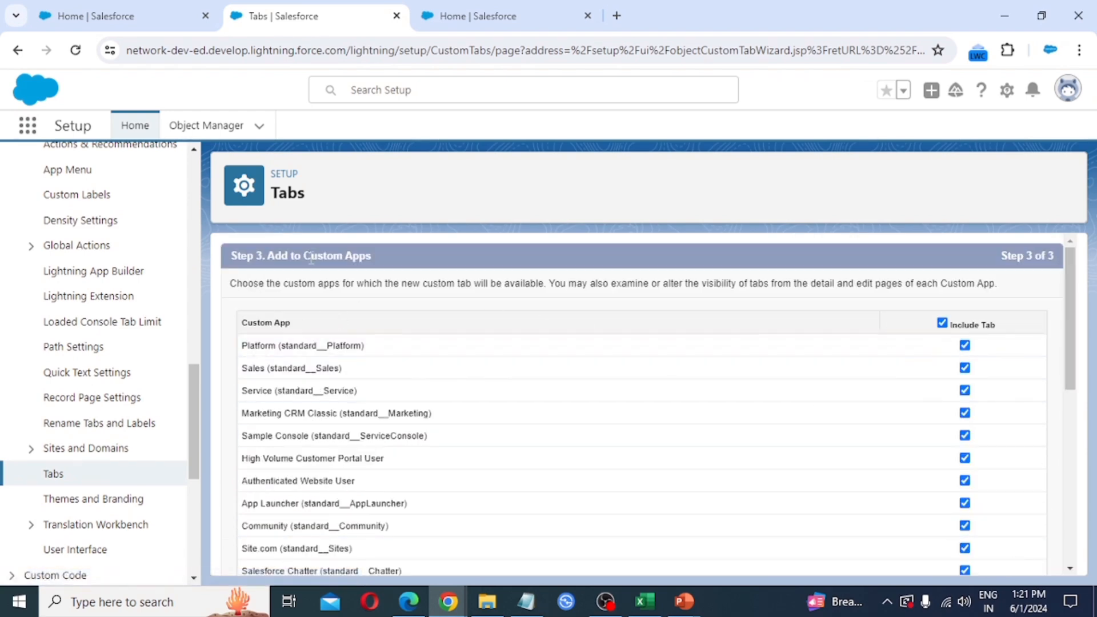
pyautogui.click(942, 324)
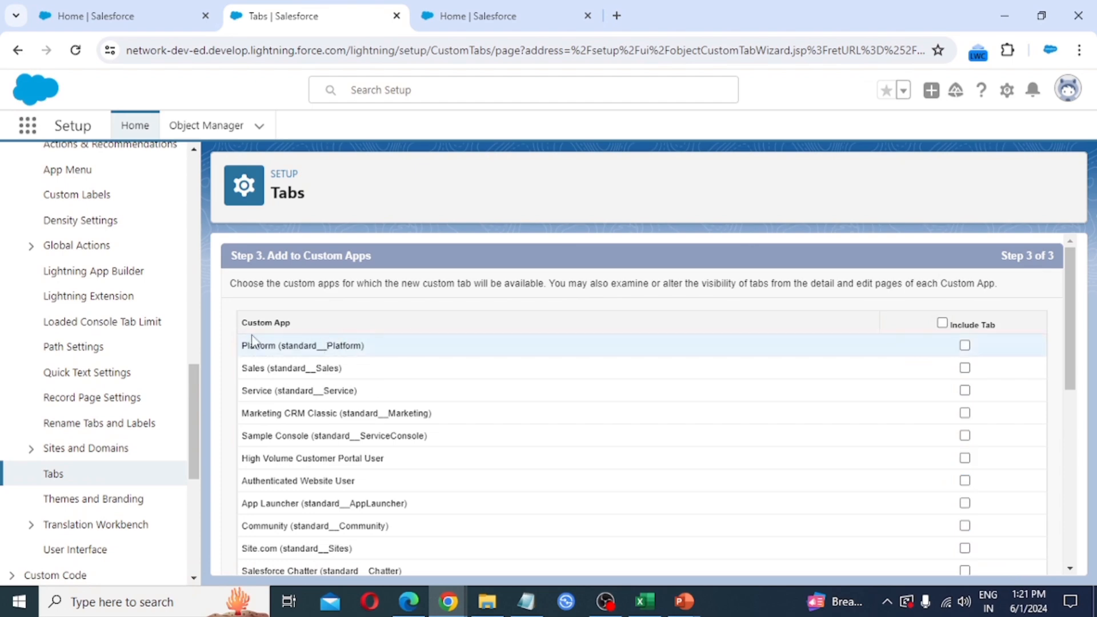
pyautogui.scroll(-10, 304, 335)
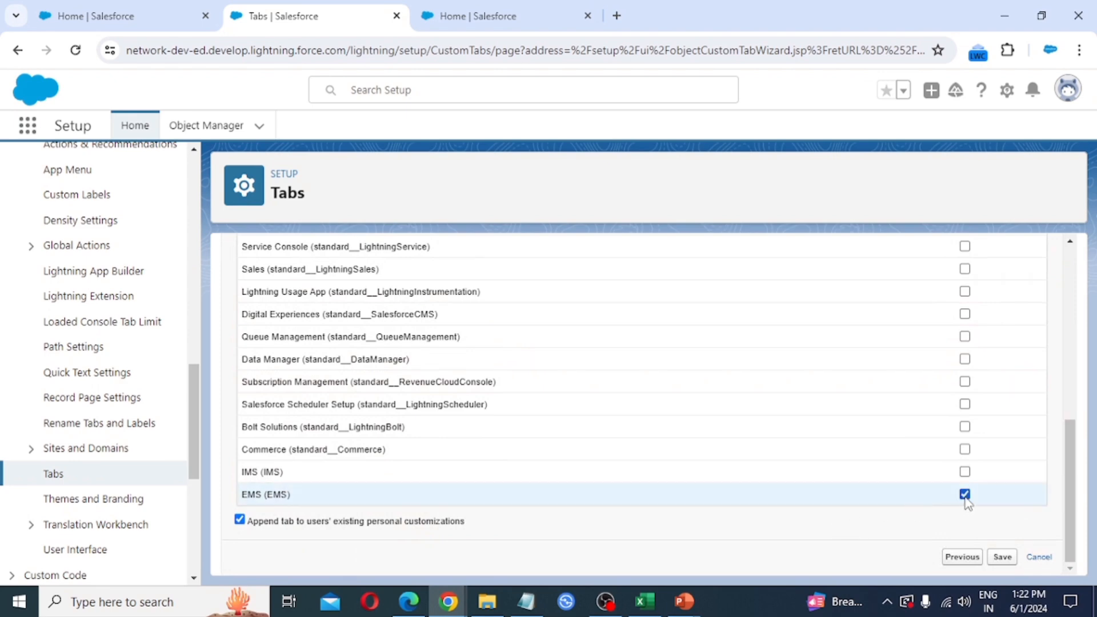
pyautogui.click(1002, 558)
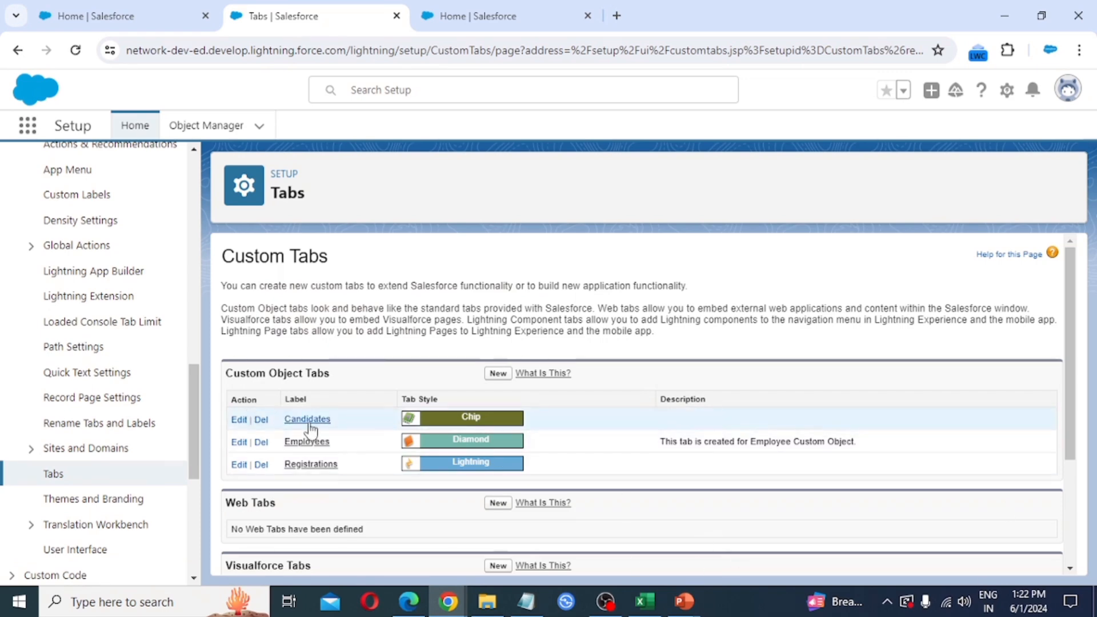
# - Return to the EMS app, open Candidates and look at its available list views
pyautogui.click(82, 24)
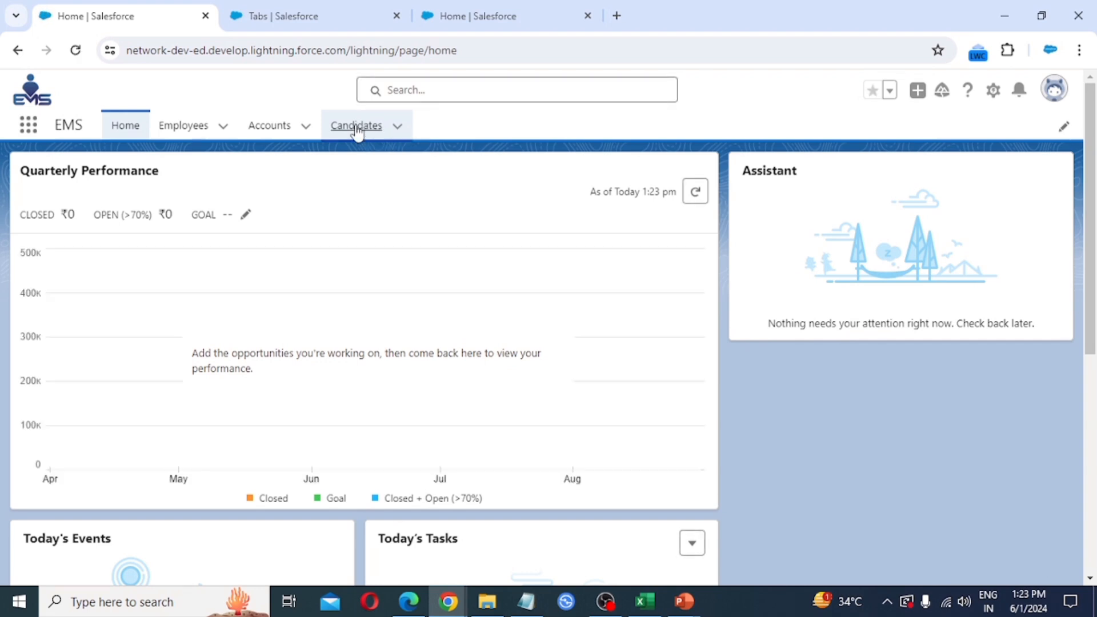
pyautogui.click(358, 134)
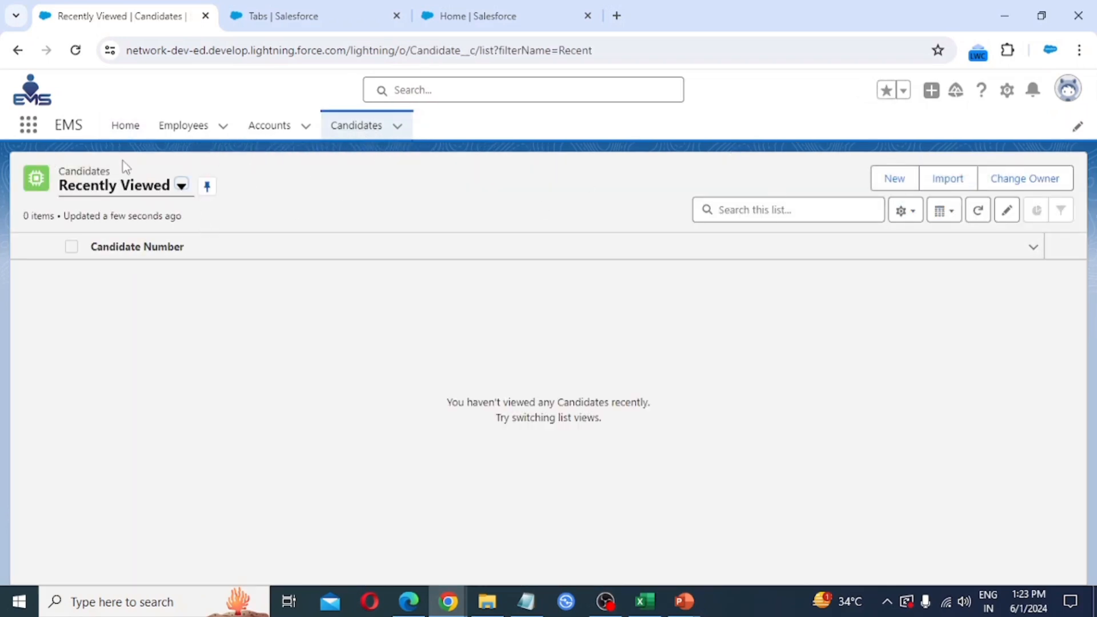
pyautogui.click(181, 188)
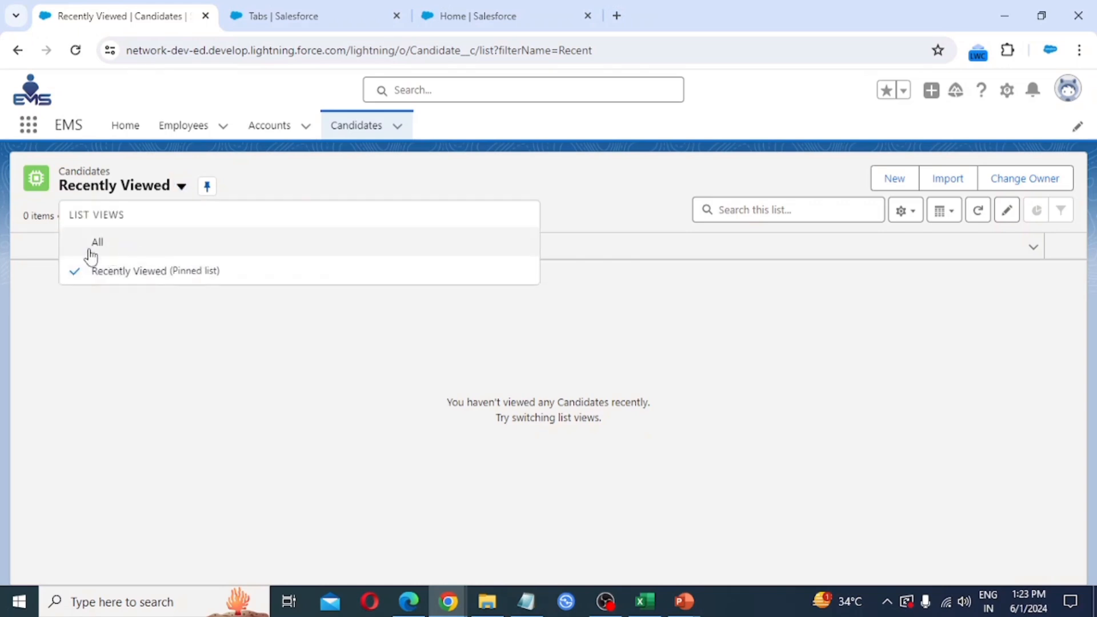
pyautogui.click(313, 285)
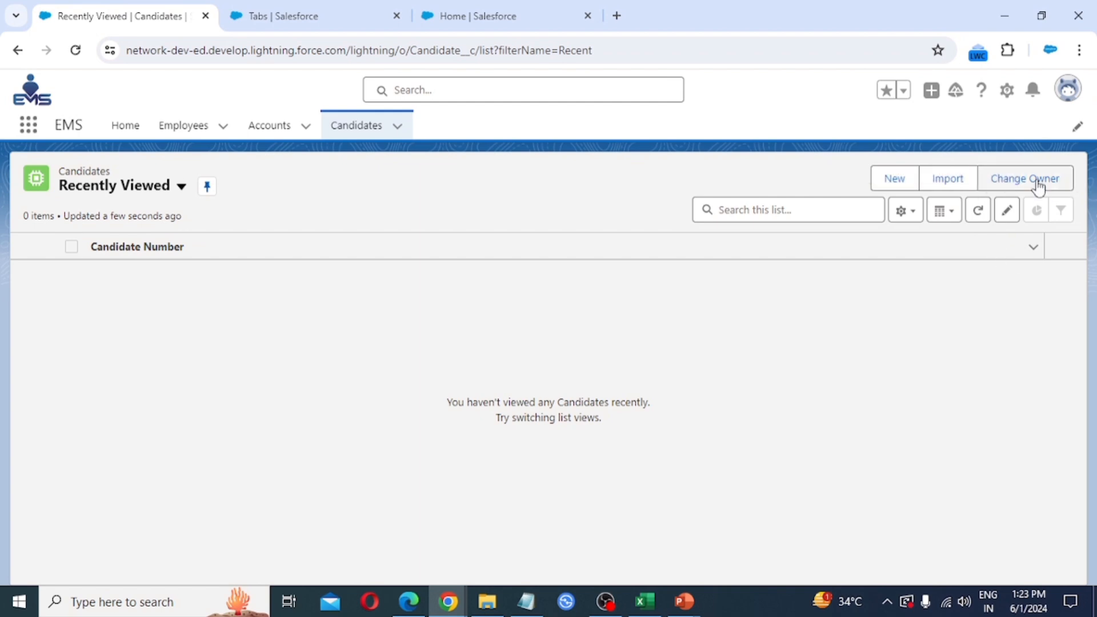
# - Open the new Candidate record form to check which fields it offers, then close it without saving
pyautogui.click(894, 178)
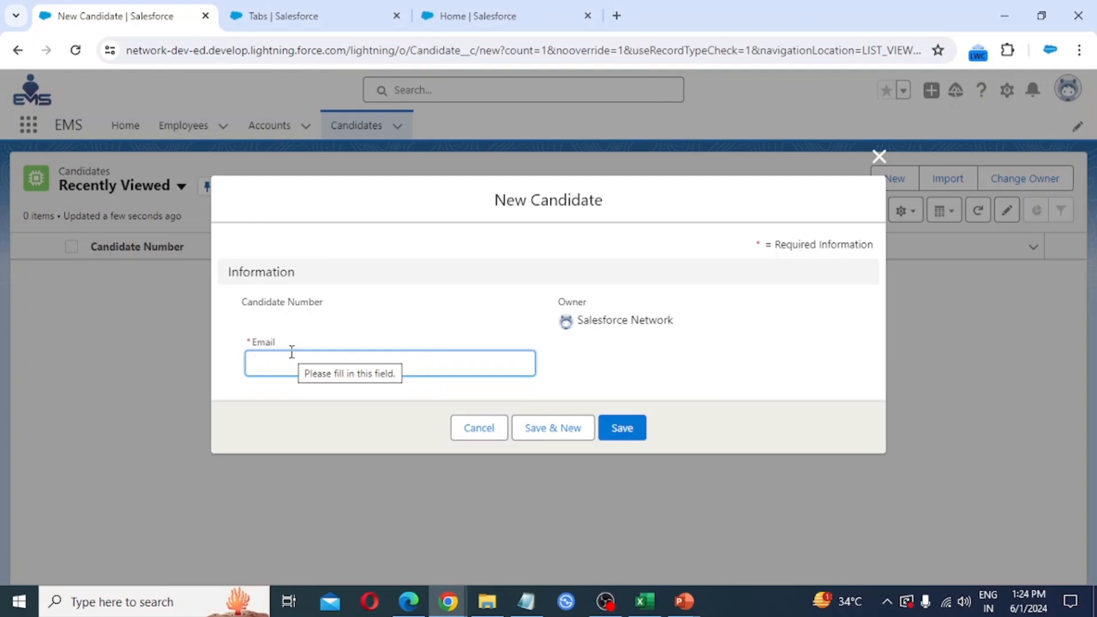
pyautogui.click(308, 370)
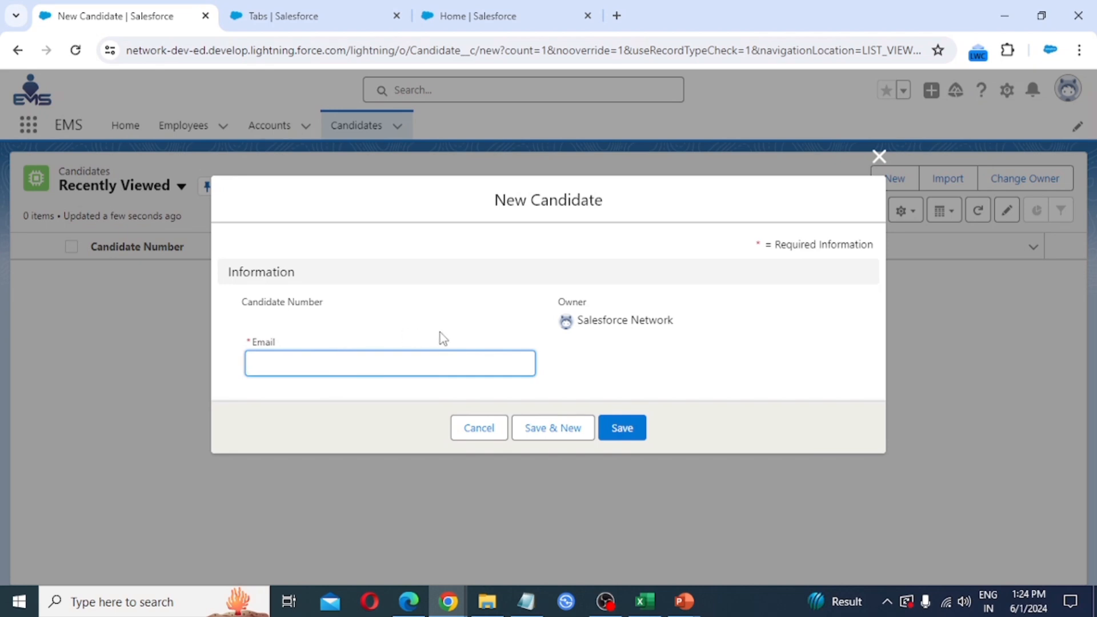
pyautogui.click(879, 157)
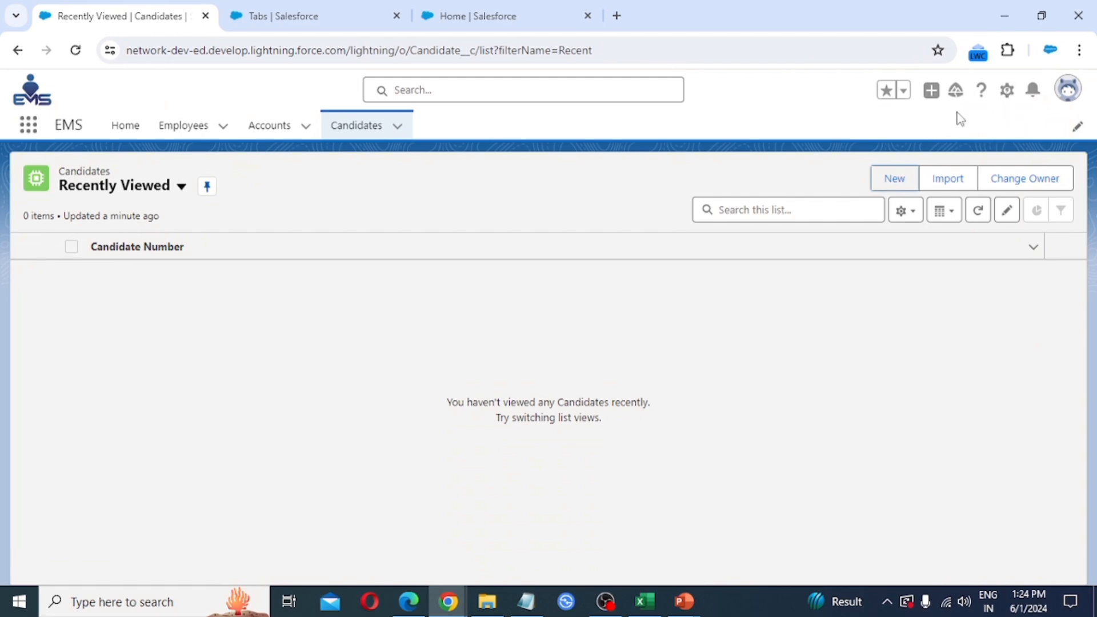
# - Open the Candidate object's settings and edit its Candidate Layout page layout
pyautogui.click(1008, 98)
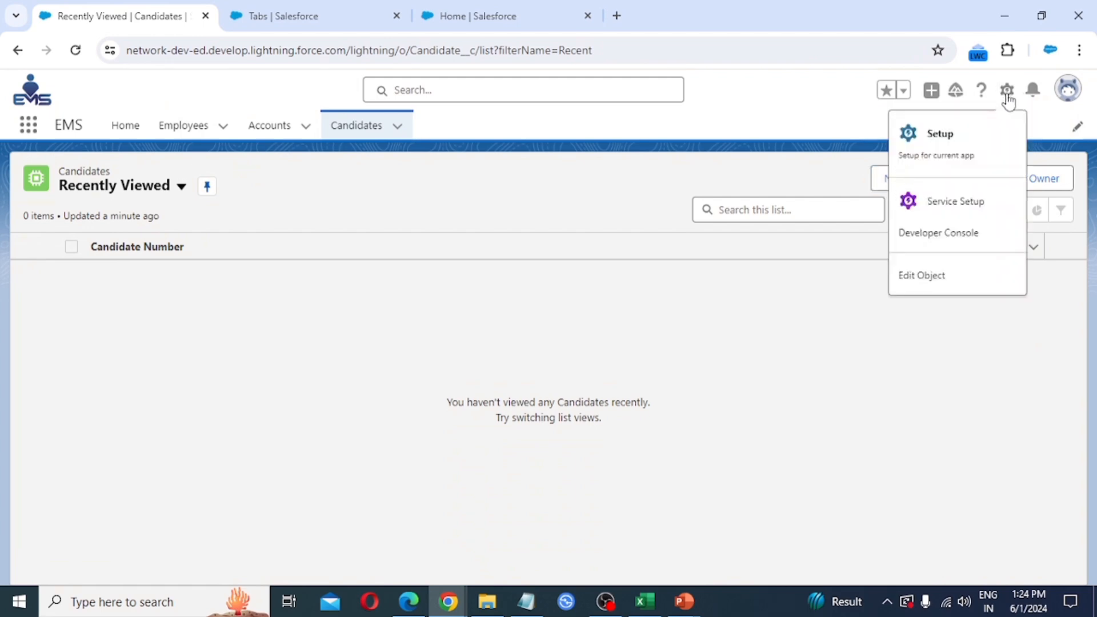
pyautogui.click(934, 279)
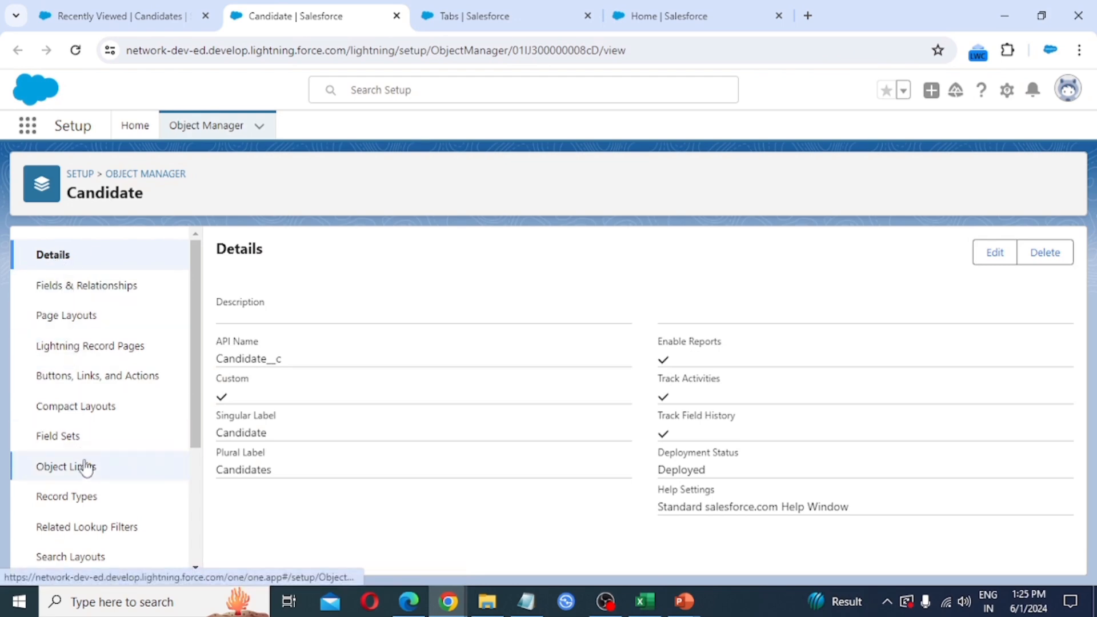
pyautogui.scroll(-3, 83, 466)
pyautogui.scroll(3, 83, 465)
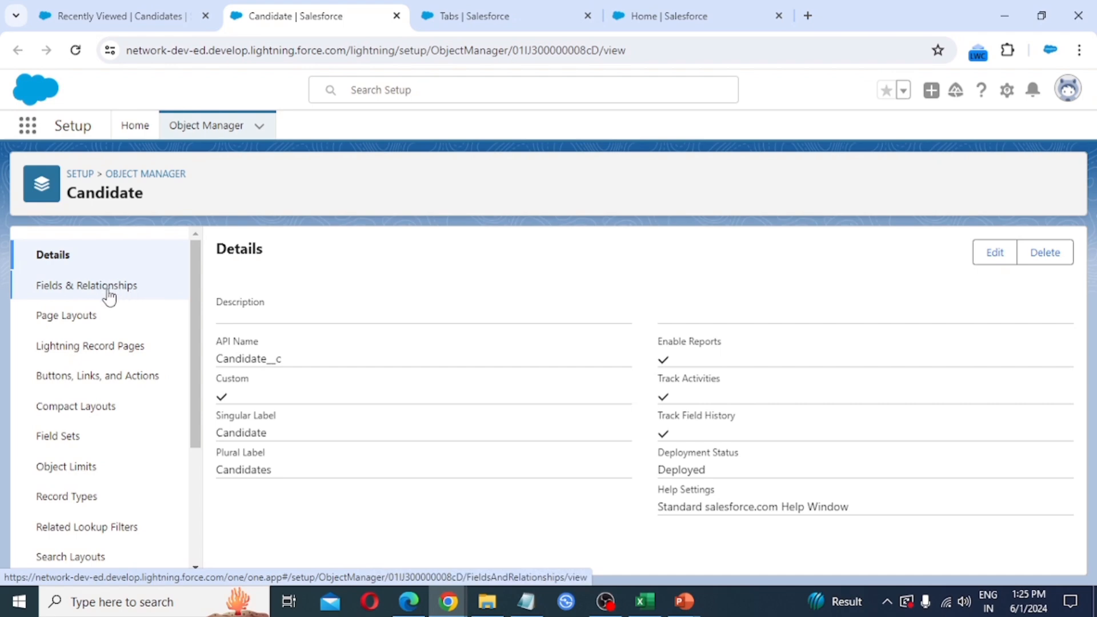
pyautogui.click(79, 321)
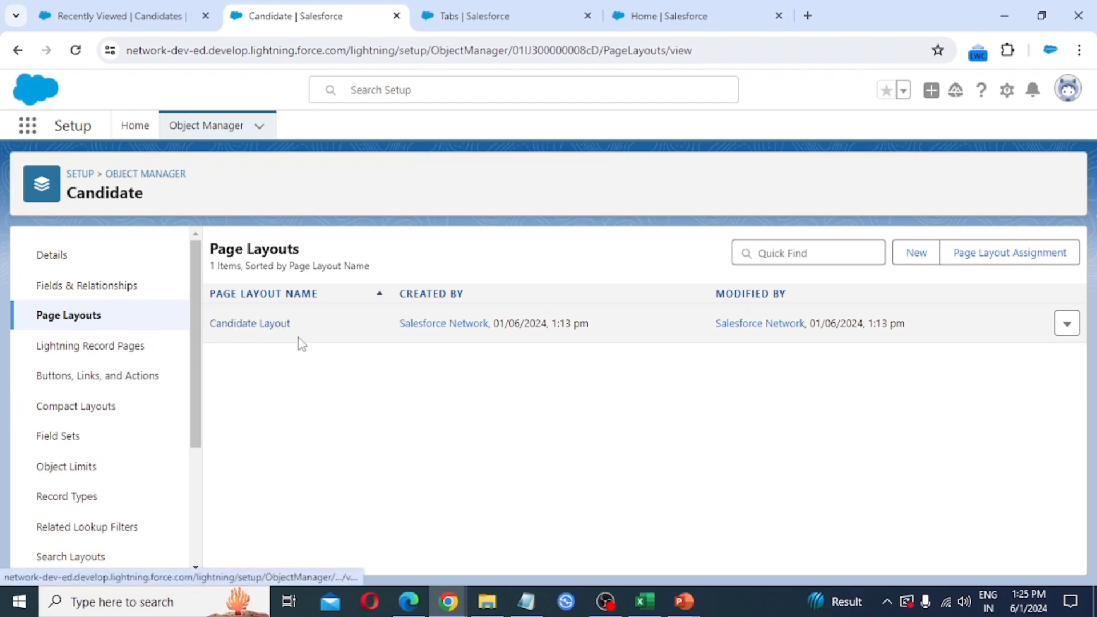
pyautogui.click(1068, 334)
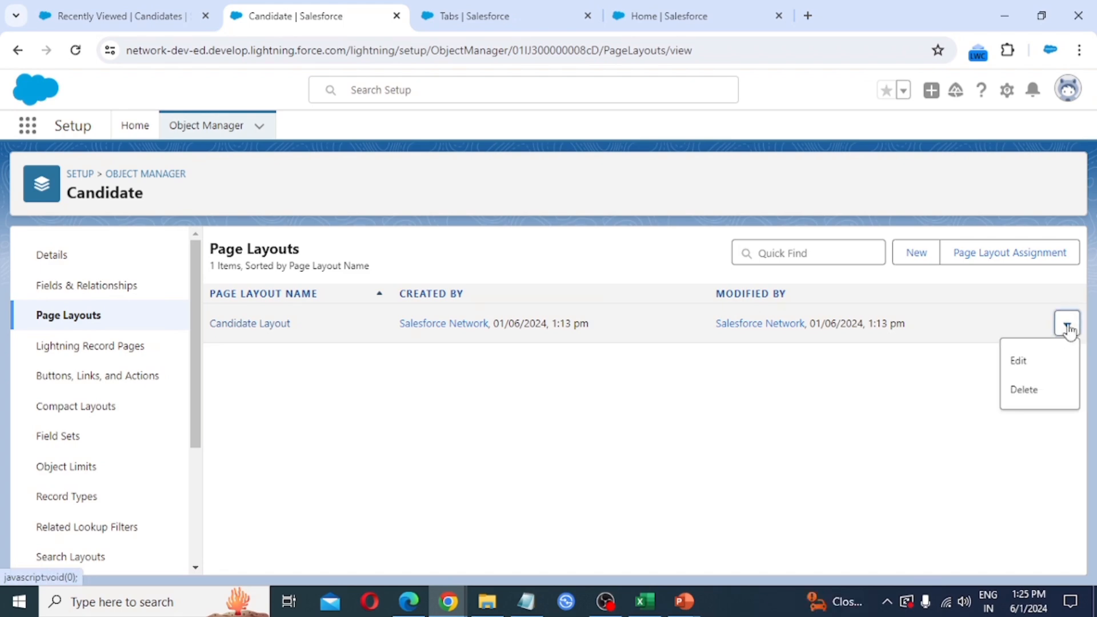
pyautogui.click(1038, 360)
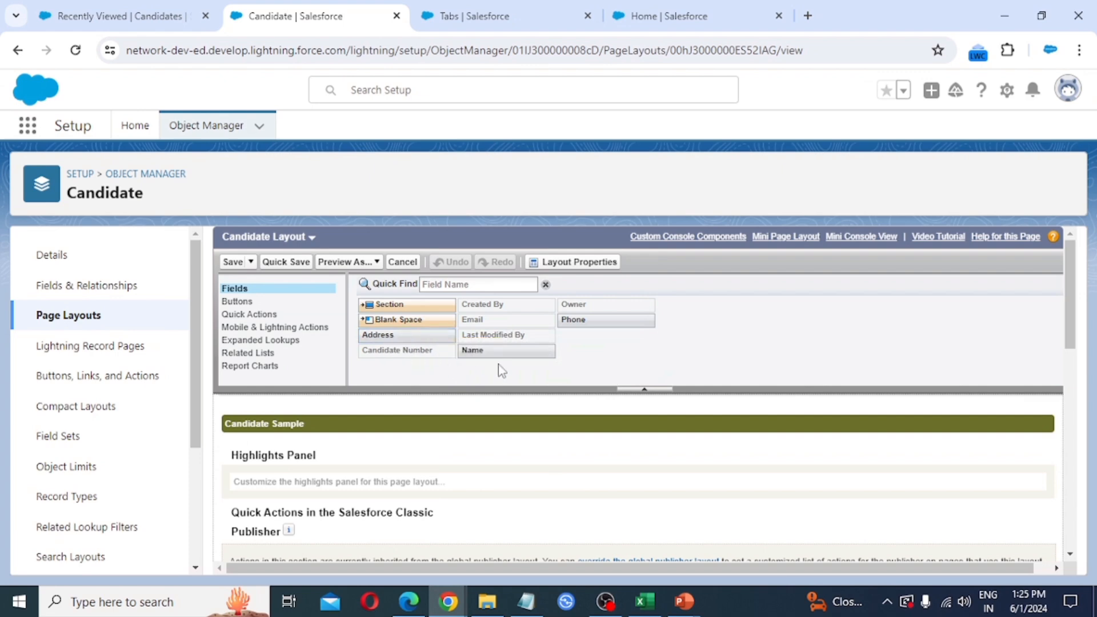
# - Add the Name field to the layout's Information section, between Candidate Number and Email
pyautogui.scroll(-5, 494, 375)
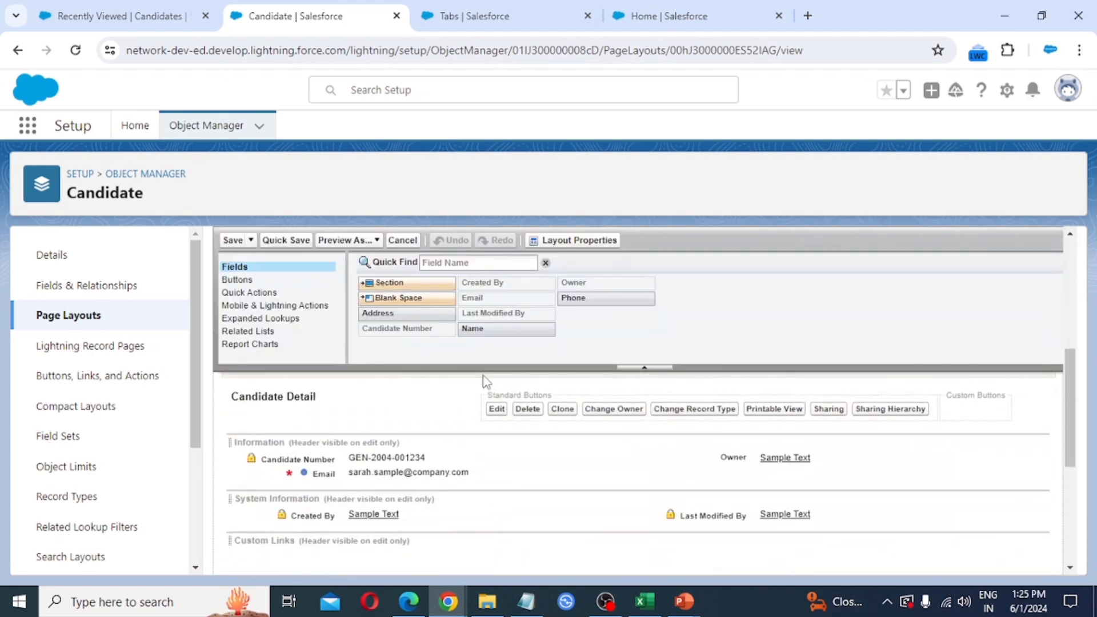
pyautogui.scroll(-2, 484, 379)
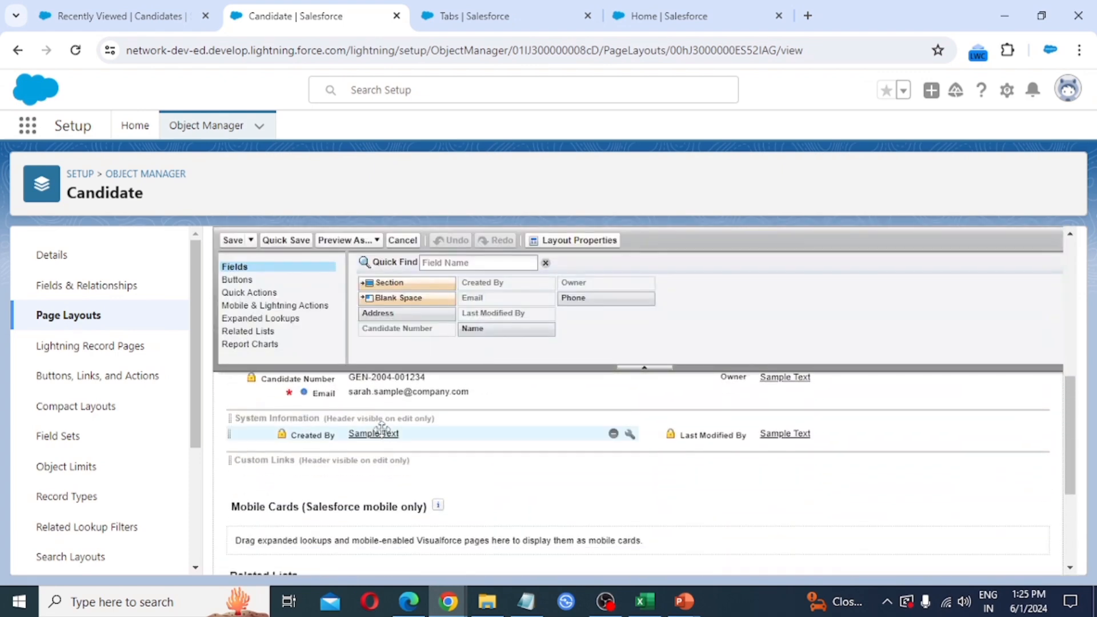
pyautogui.scroll(2, 381, 428)
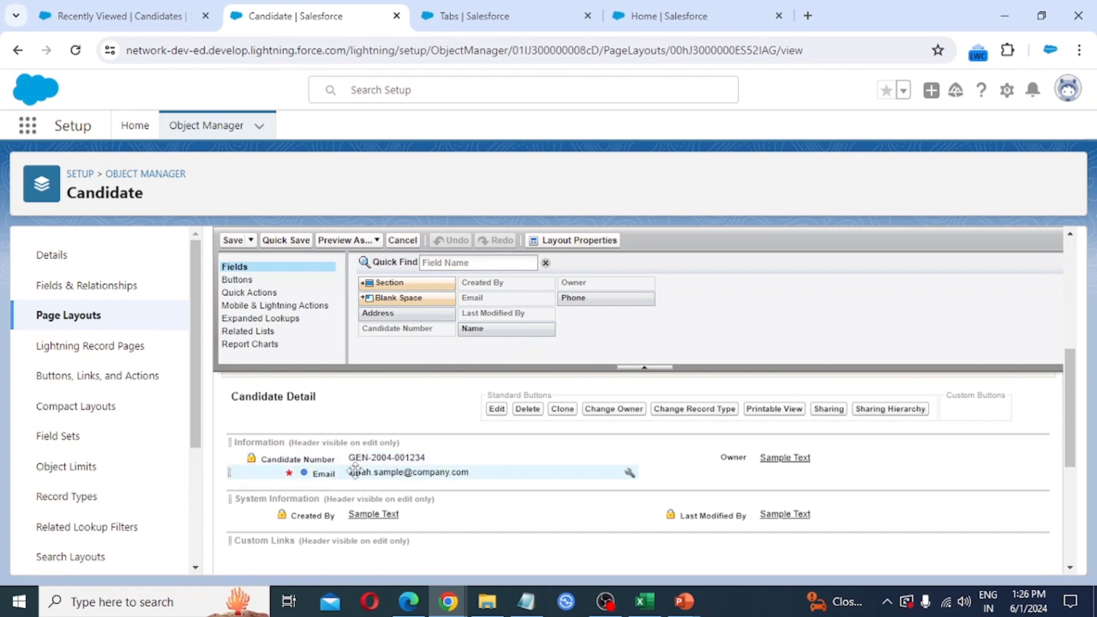
pyautogui.moveTo(472, 328); pyautogui.dragTo(399, 464)
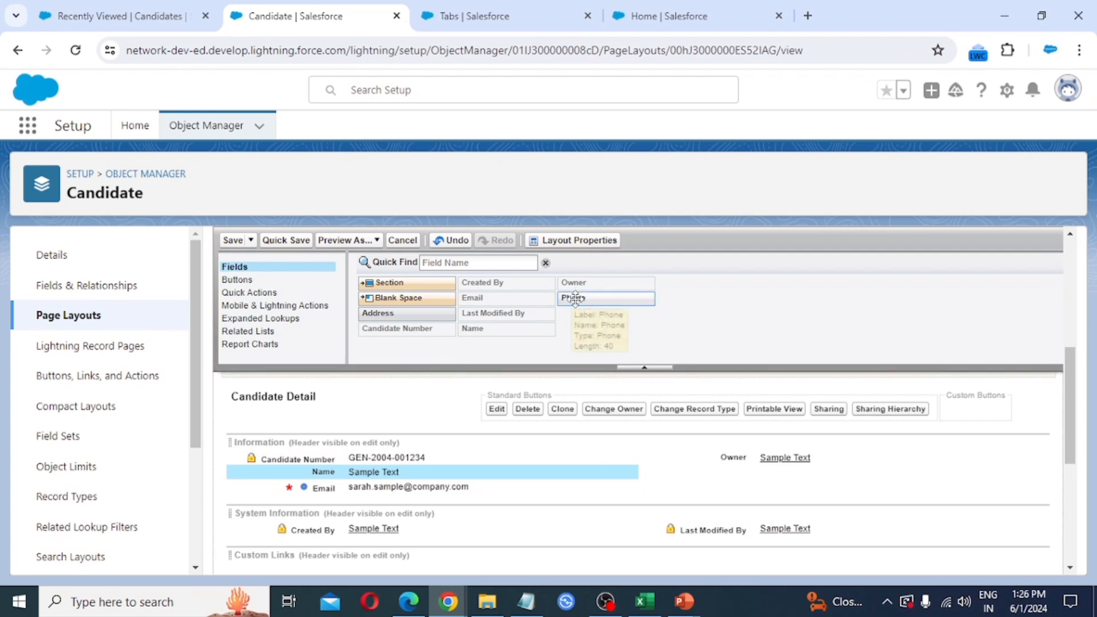
# - Add Phone below Name, place Email and Address below Owner in the Information section, and save the Candidate layout
pyautogui.moveTo(572, 297); pyautogui.dragTo(425, 489)
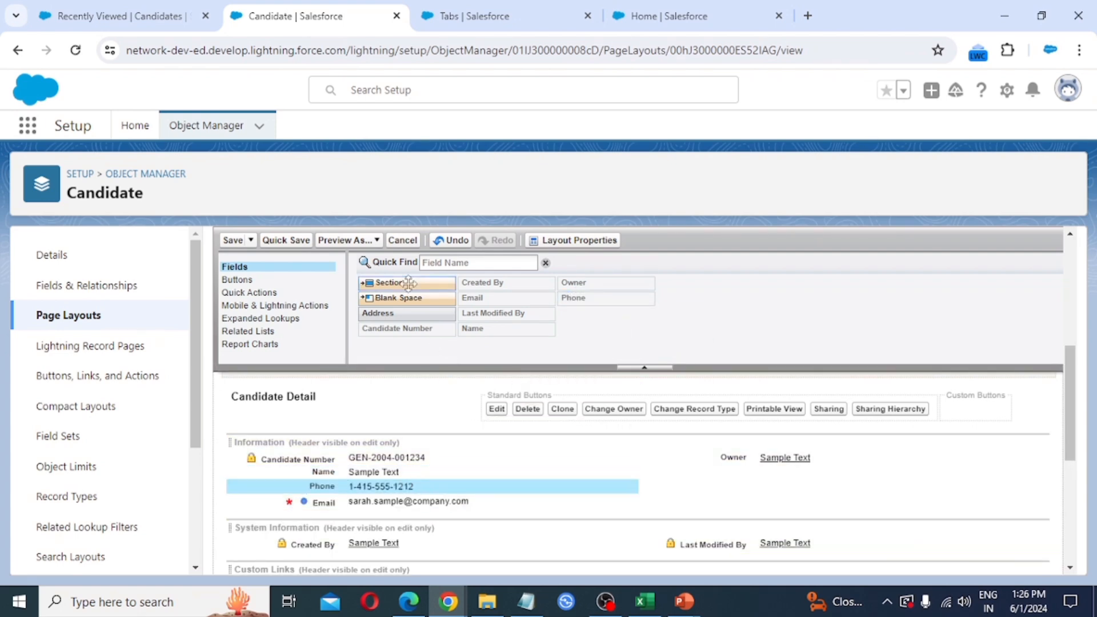
pyautogui.moveTo(394, 315); pyautogui.dragTo(417, 512)
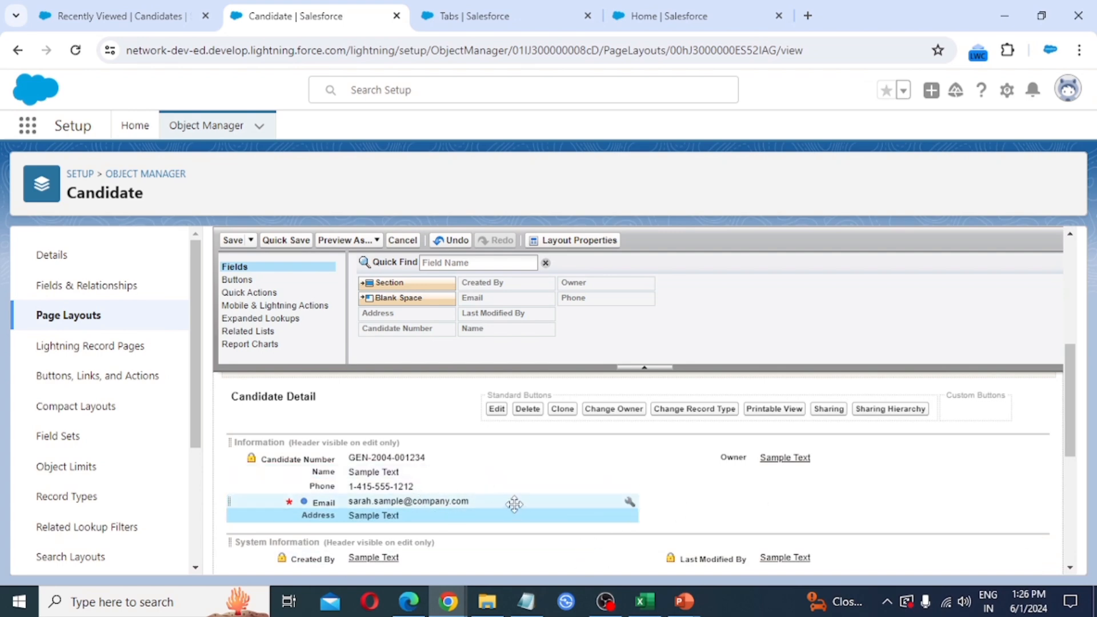
pyautogui.moveTo(388, 501); pyautogui.dragTo(697, 477)
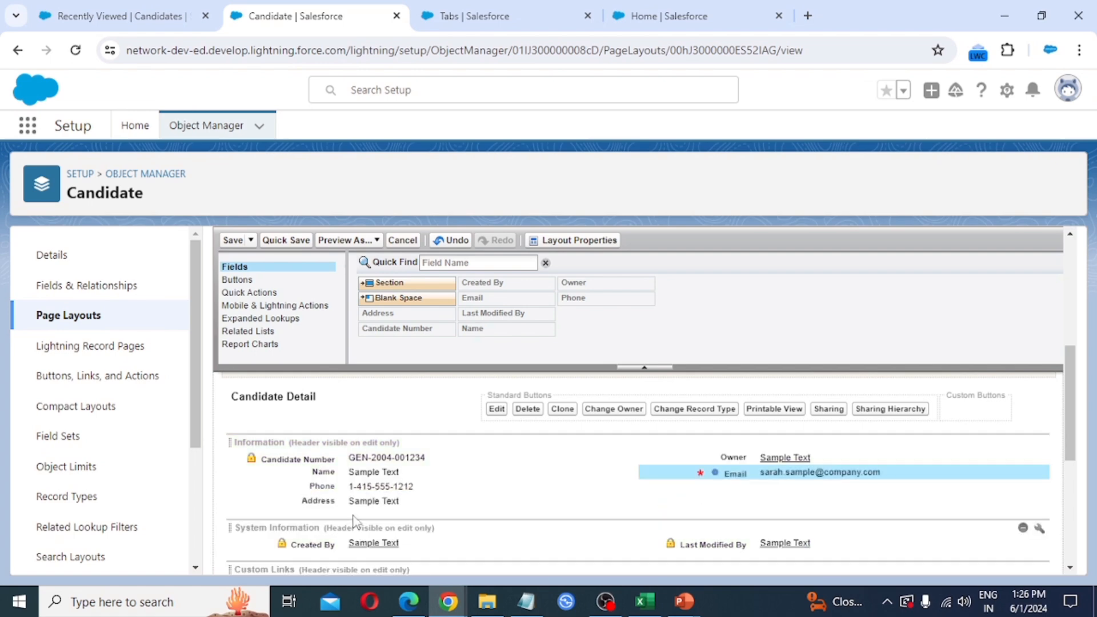
pyautogui.moveTo(364, 502); pyautogui.dragTo(598, 508)
pyautogui.moveTo(714, 502); pyautogui.dragTo(714, 504)
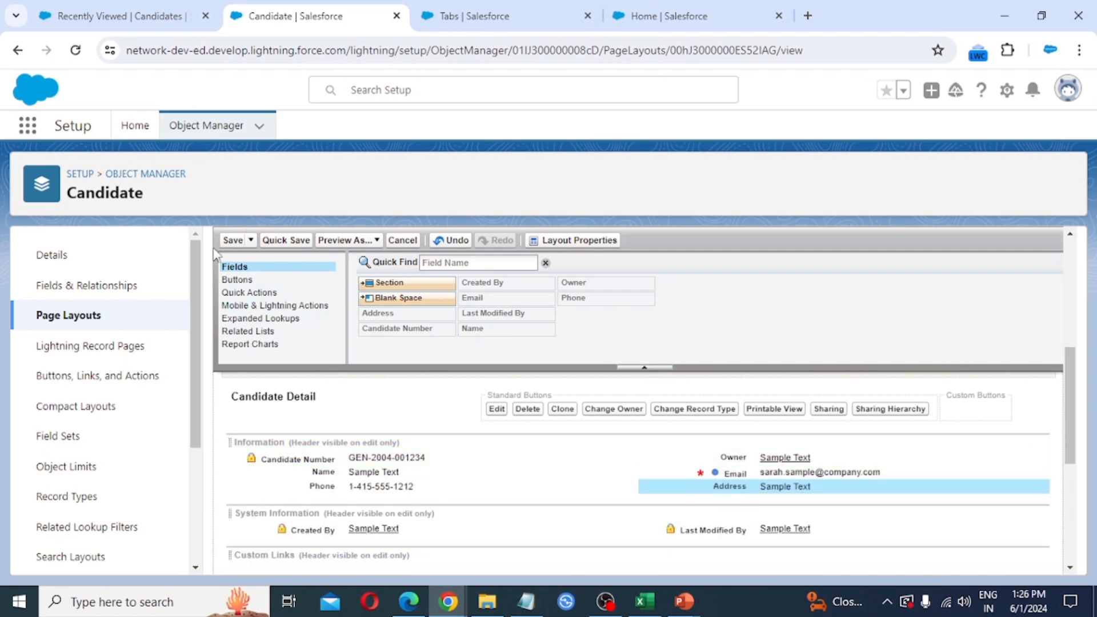
pyautogui.click(232, 240)
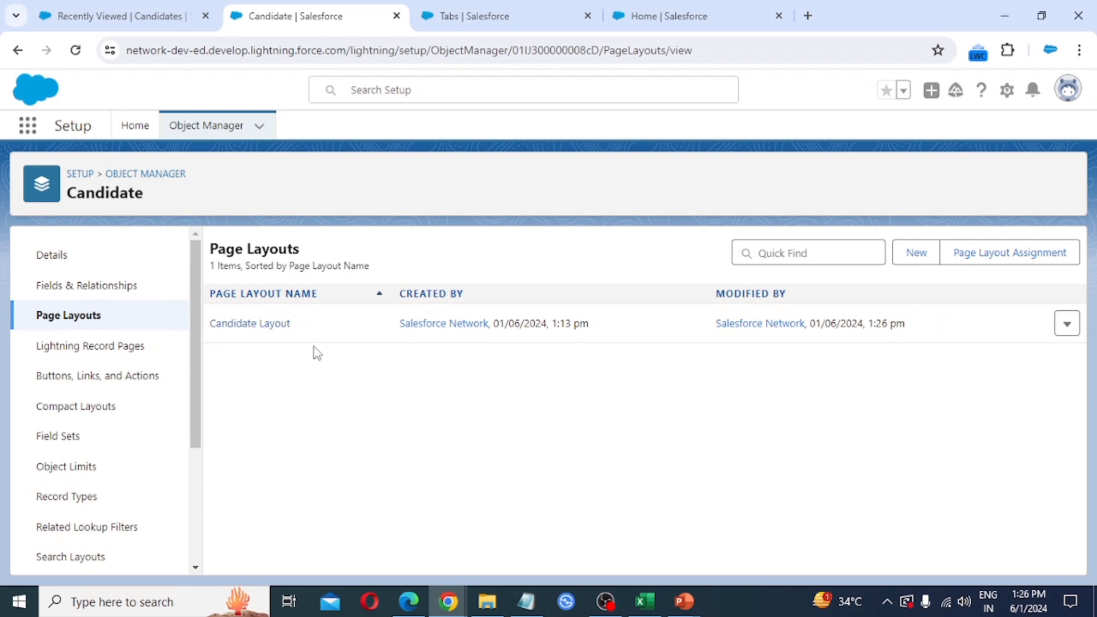
# - Reload the Candidates list in the EMS app and check the fields on the new Candidate form, closing it without saving
pyautogui.click(103, 15)
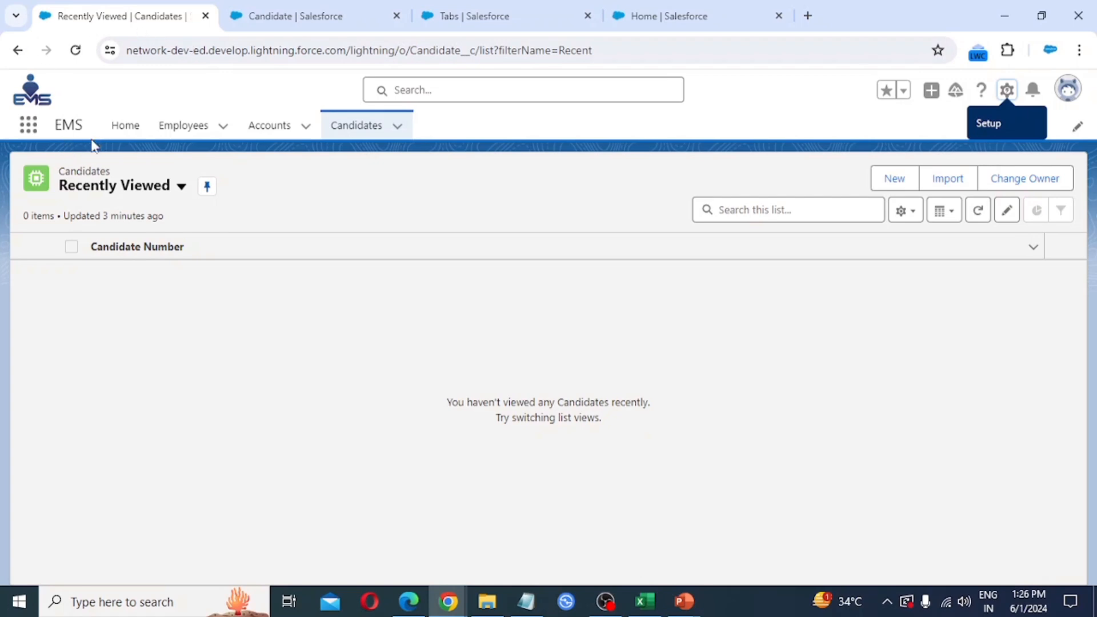
pyautogui.click(75, 51)
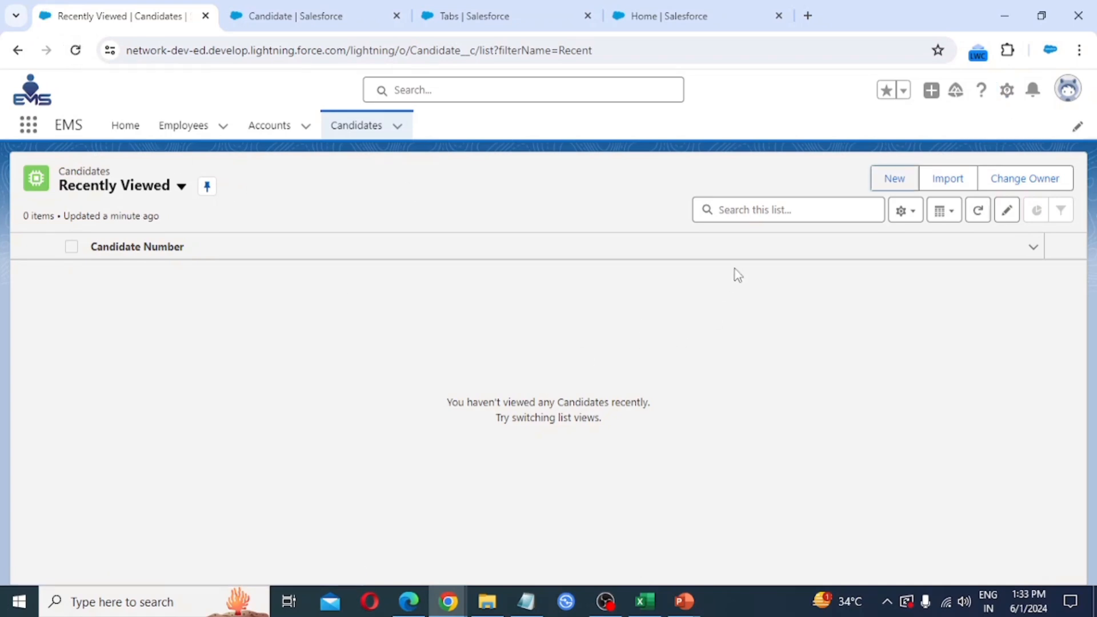
pyautogui.click(896, 181)
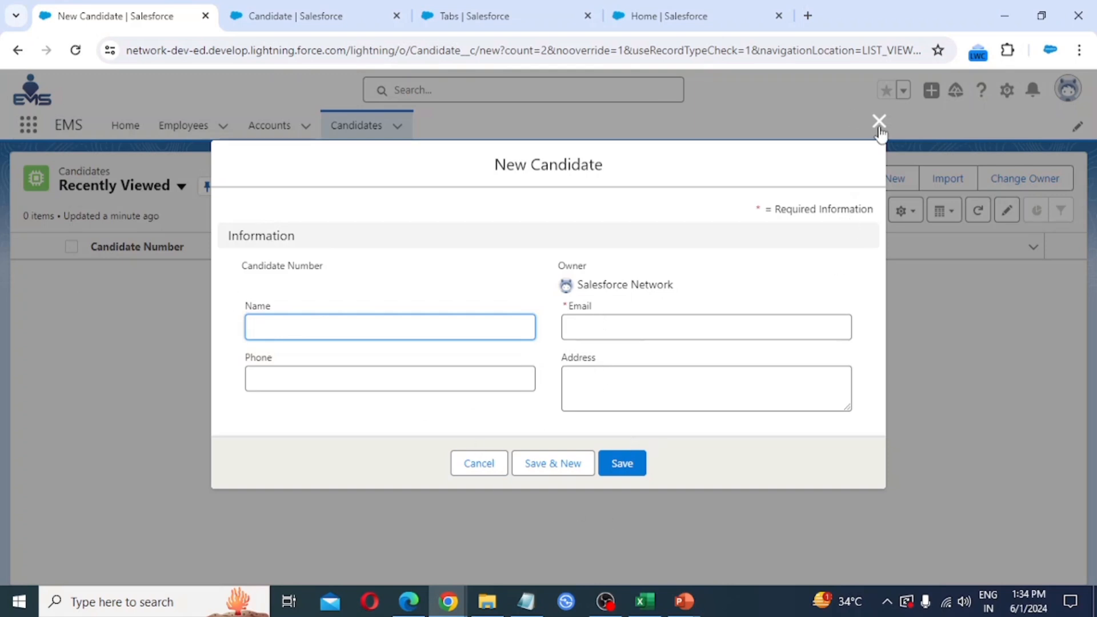
pyautogui.click(878, 121)
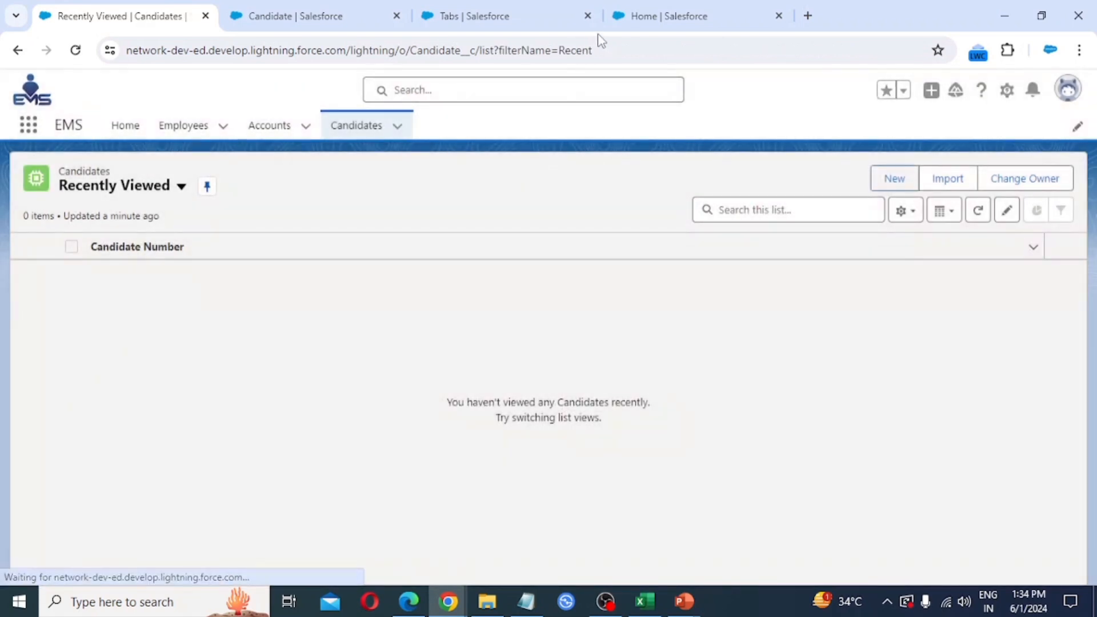
# - Return to Schema Builder and start a new custom object labelled Position, with plural label Positions, starting with a consonant
pyautogui.click(666, 8)
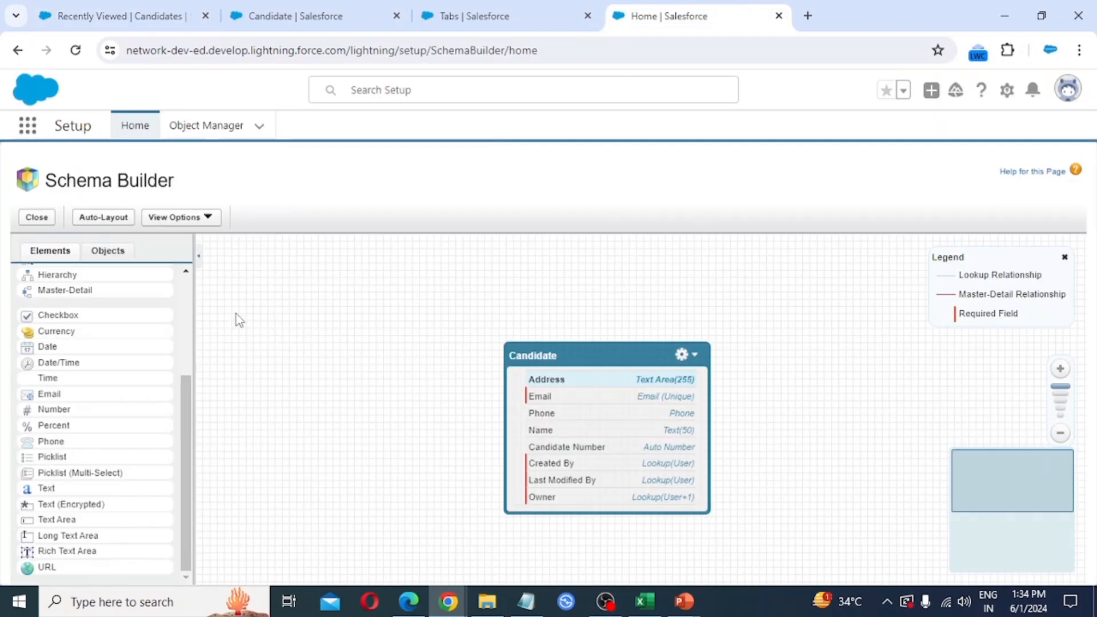
pyautogui.scroll(3, 109, 346)
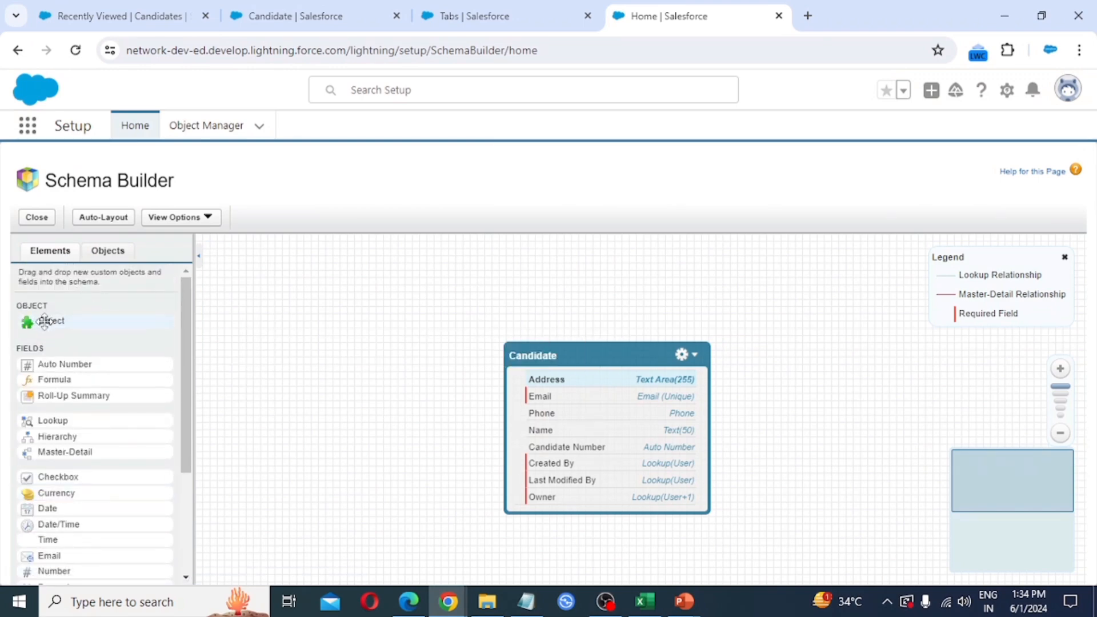
pyautogui.moveTo(44, 322); pyautogui.dragTo(371, 303)
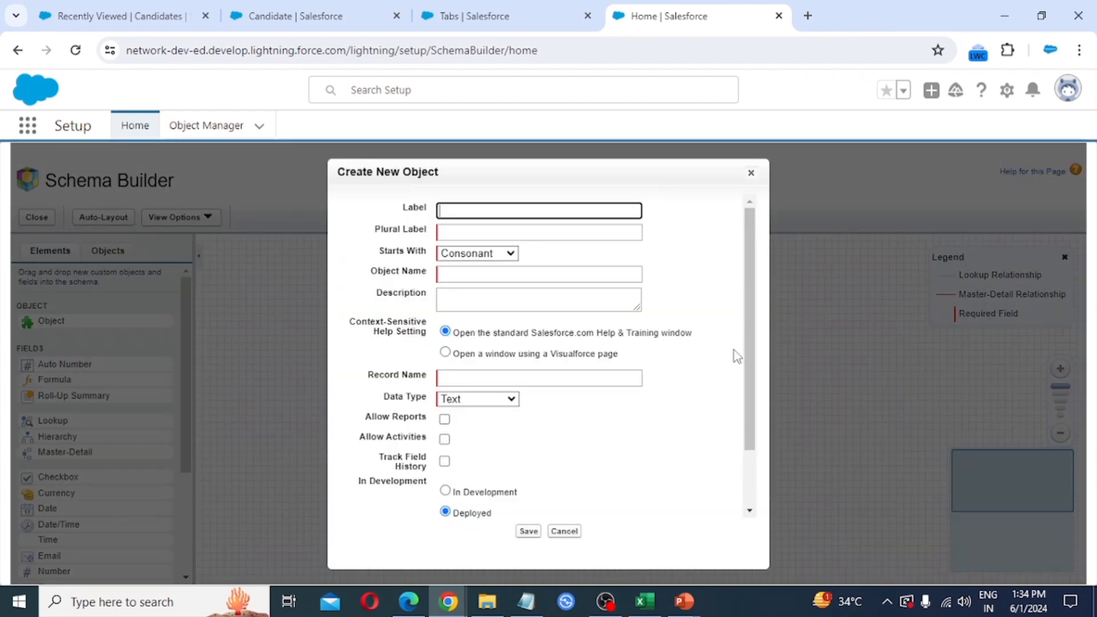
pyautogui.click(457, 210)
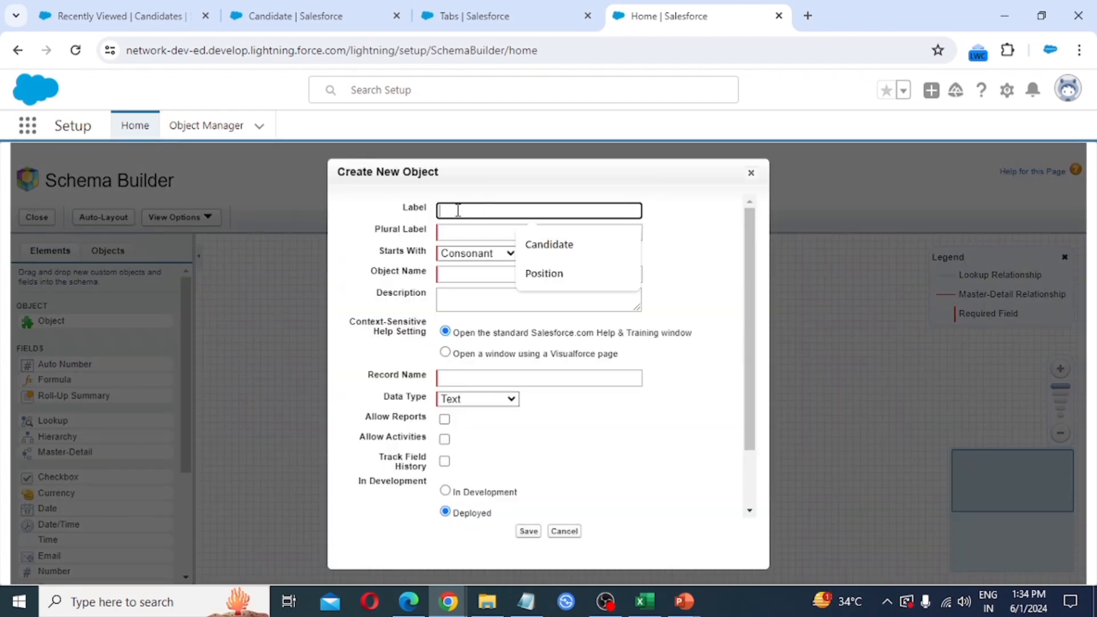
pyautogui.write('P')
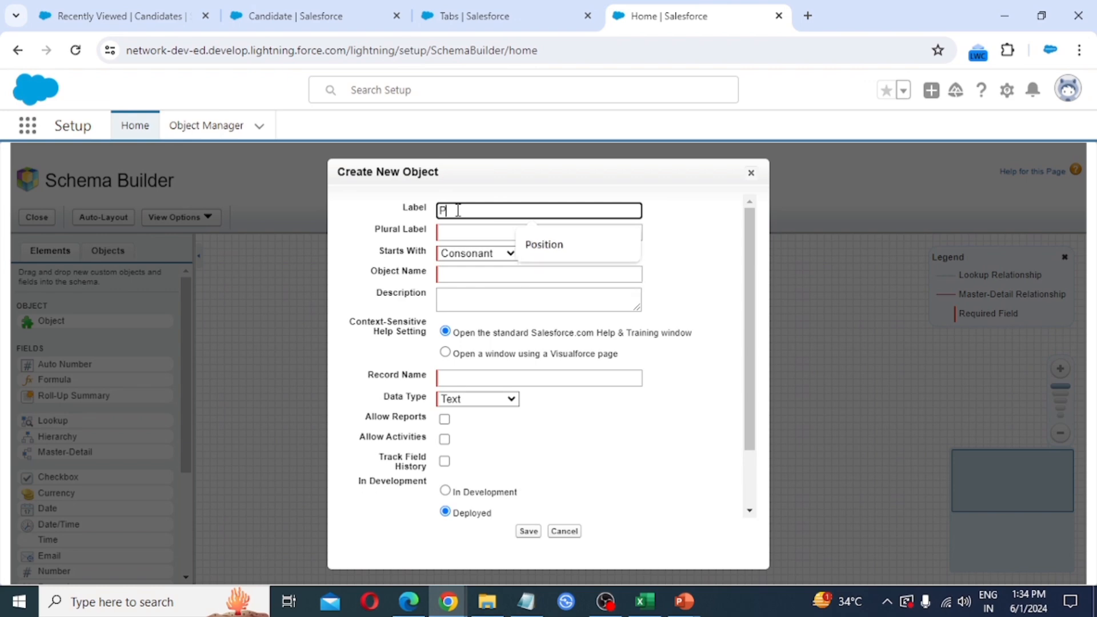
pyautogui.write('osition')
pyautogui.press('Tab')
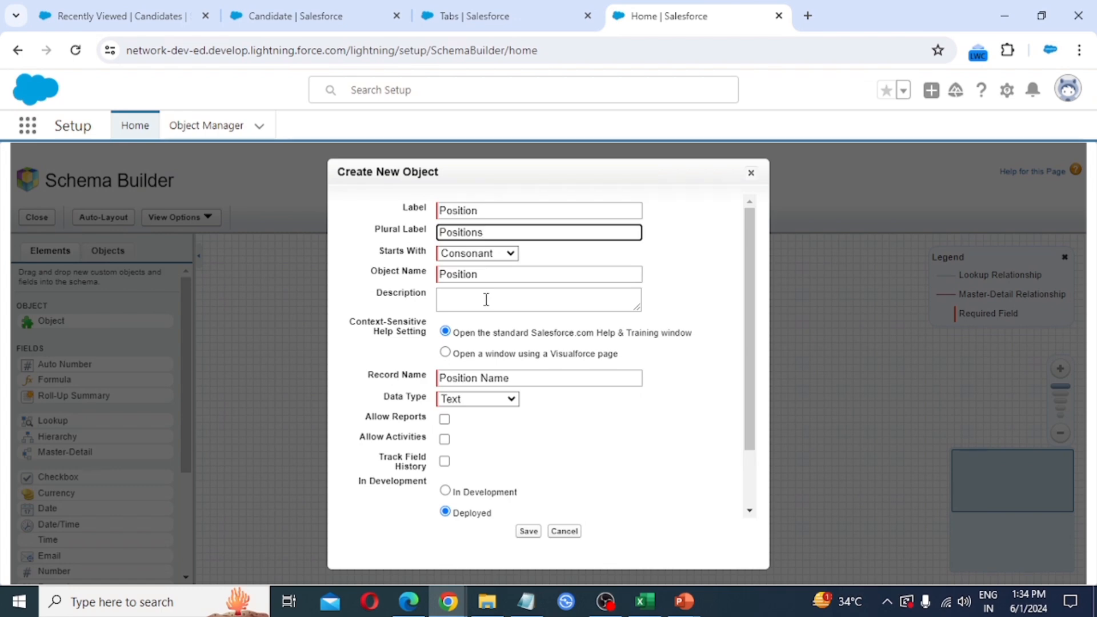
pyautogui.click(474, 256)
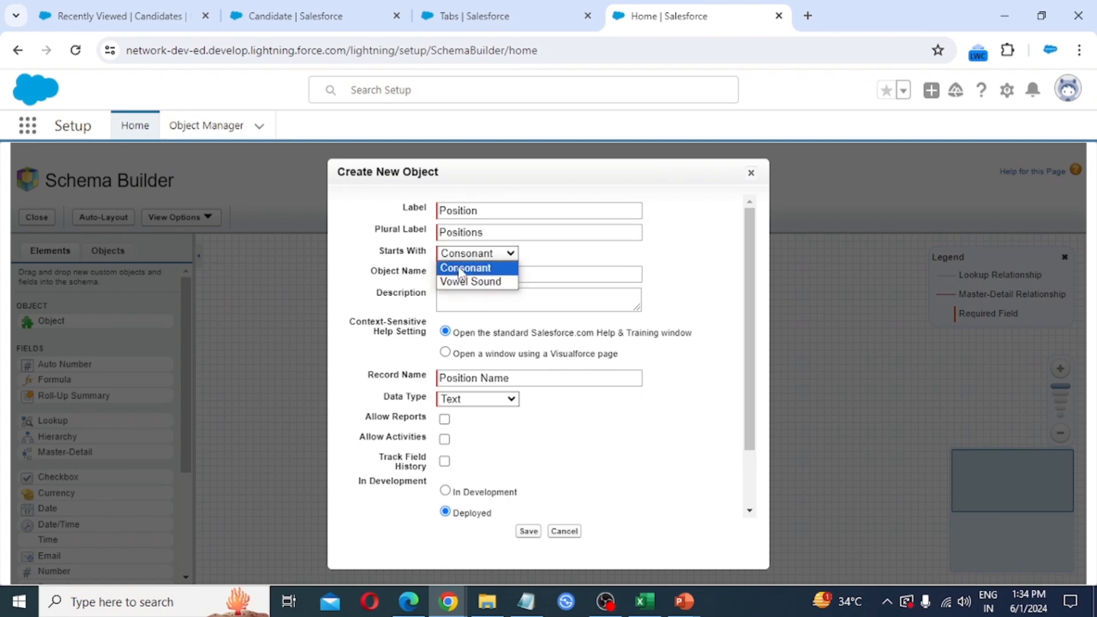
pyautogui.click(566, 258)
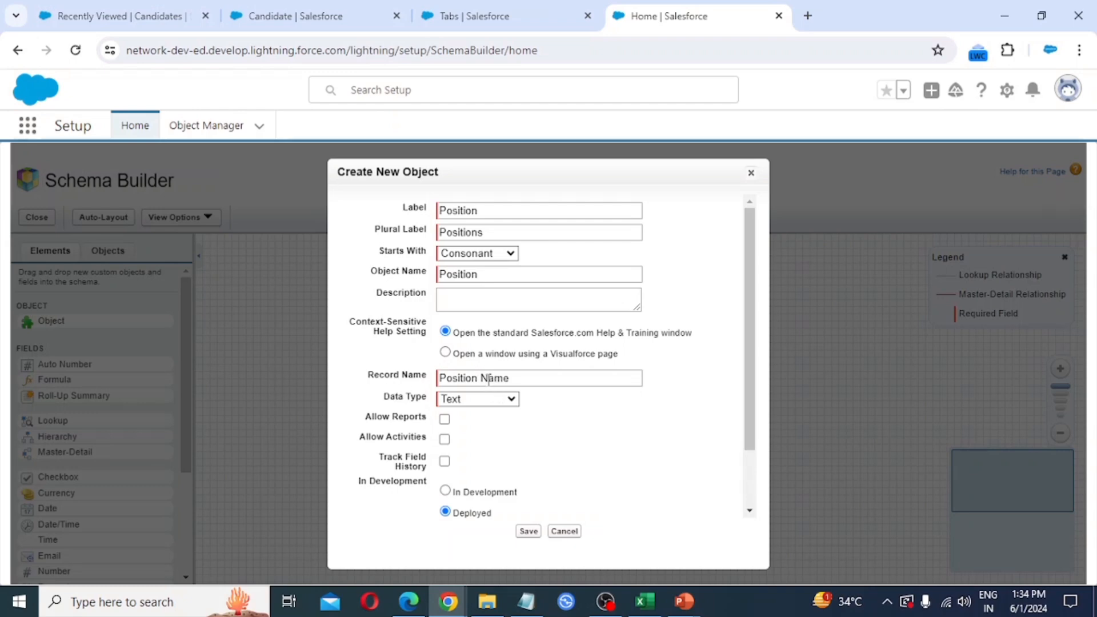
# - Set the record name to Position Number as an Auto Number with display format PID-{000} and starting number 1
pyautogui.moveTo(488, 378); pyautogui.dragTo(558, 391)
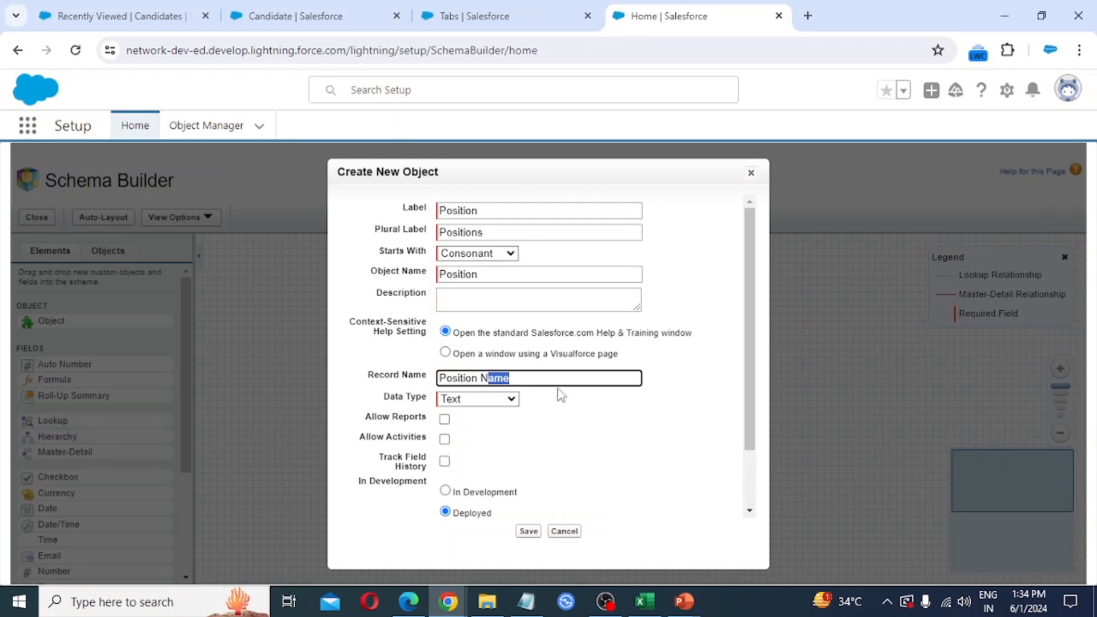
pyautogui.write('um')
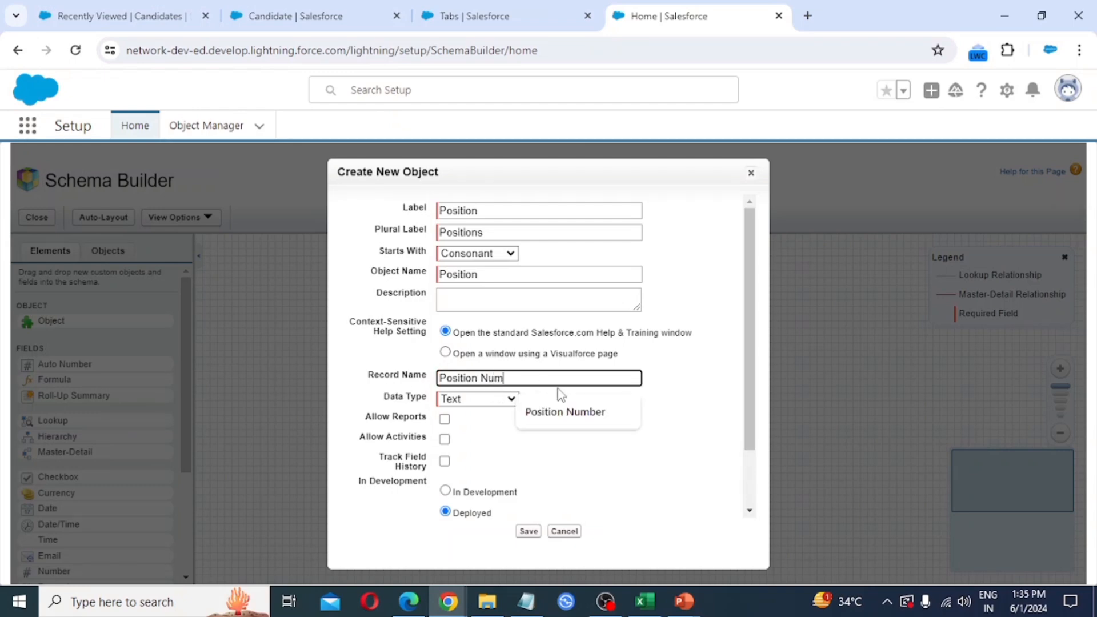
pyautogui.write('ber')
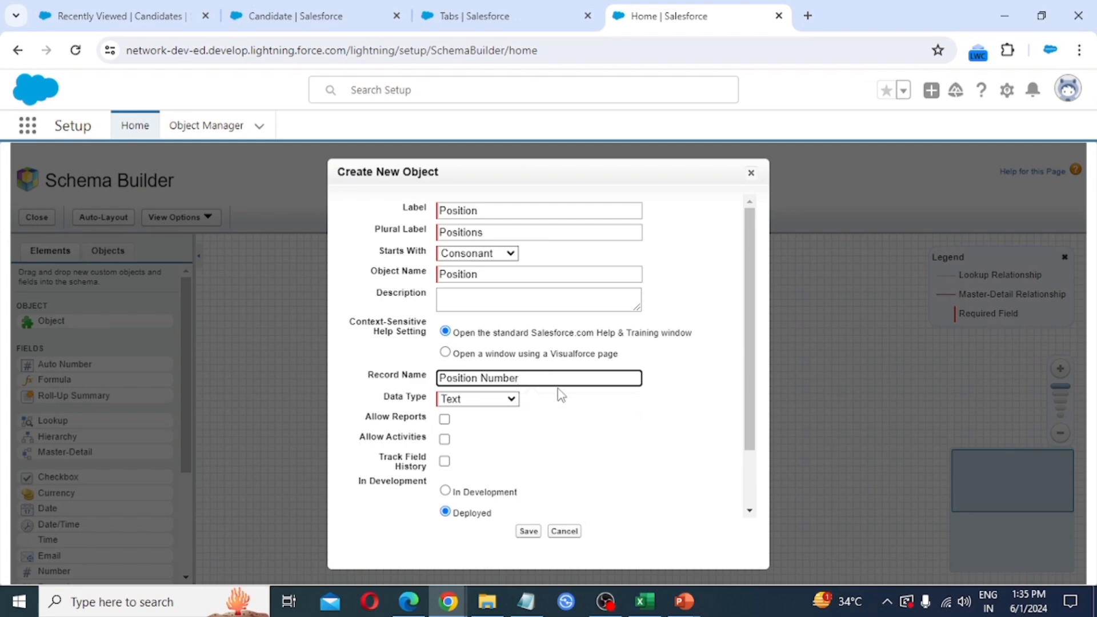
pyautogui.click(506, 399)
pyautogui.click(494, 414)
pyautogui.click(467, 415)
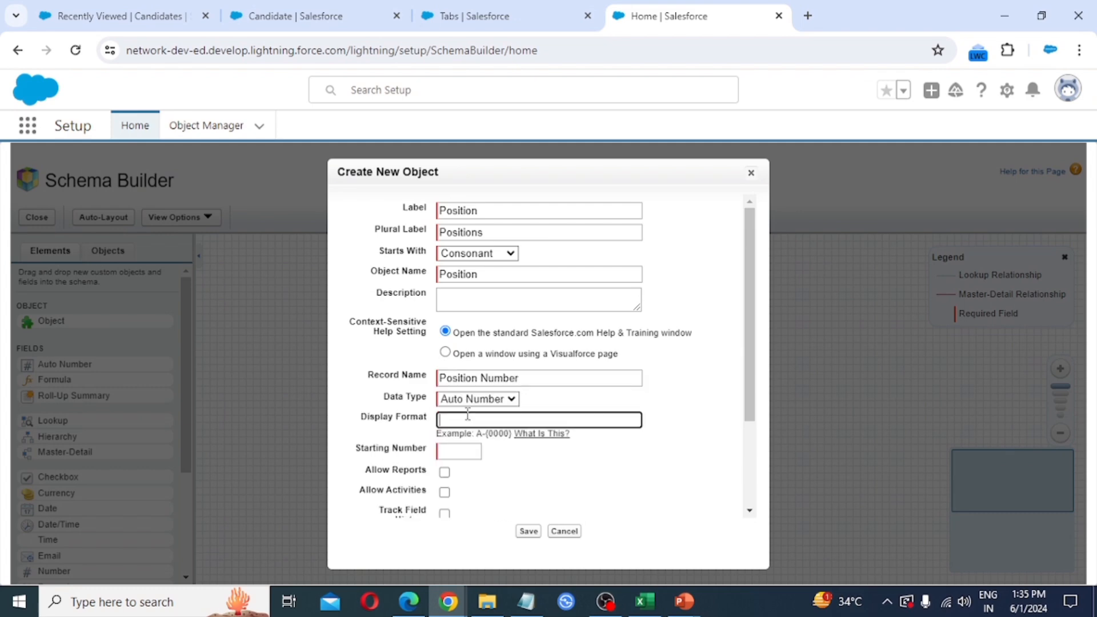
pyautogui.write('PID')
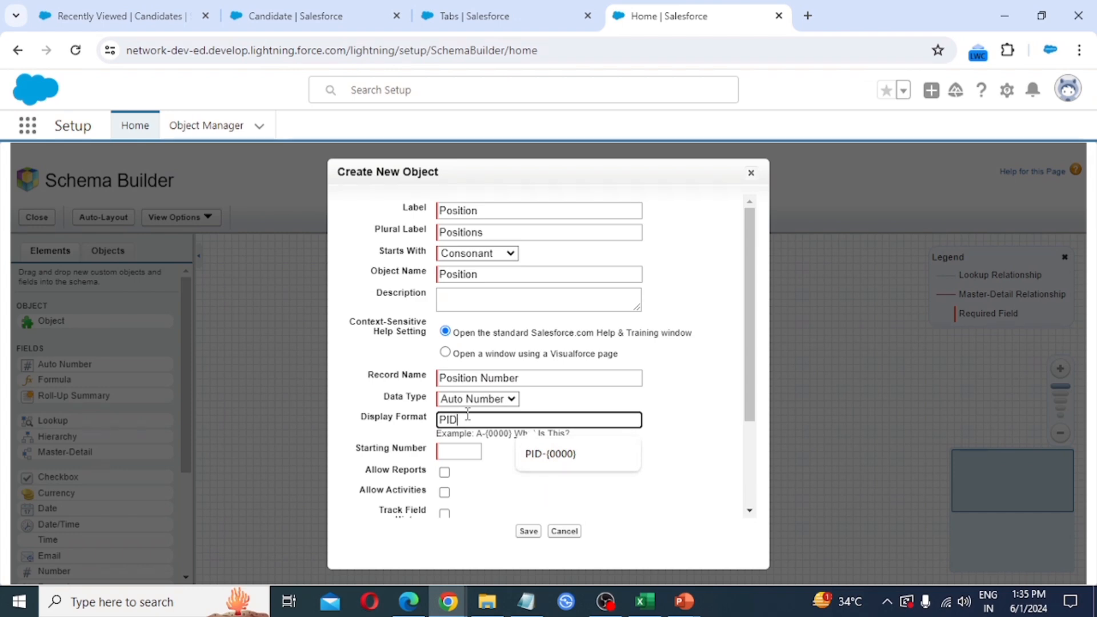
pyautogui.write('-{')
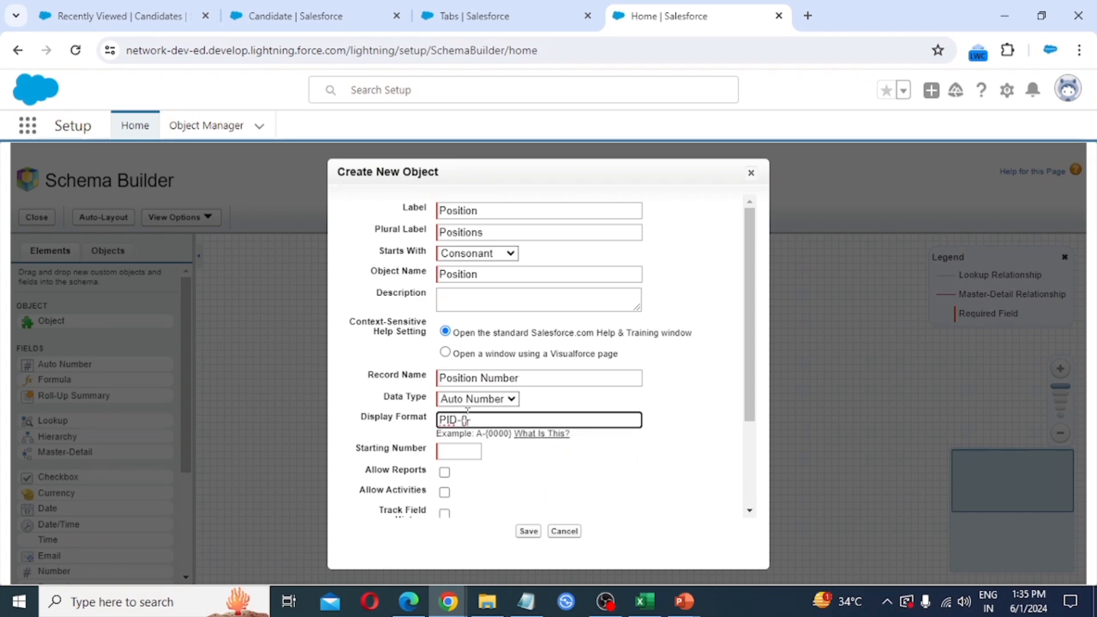
pyautogui.write('000')
pyautogui.press('BackSpace')
pyautogui.press('Tab')
pyautogui.press('Tab')
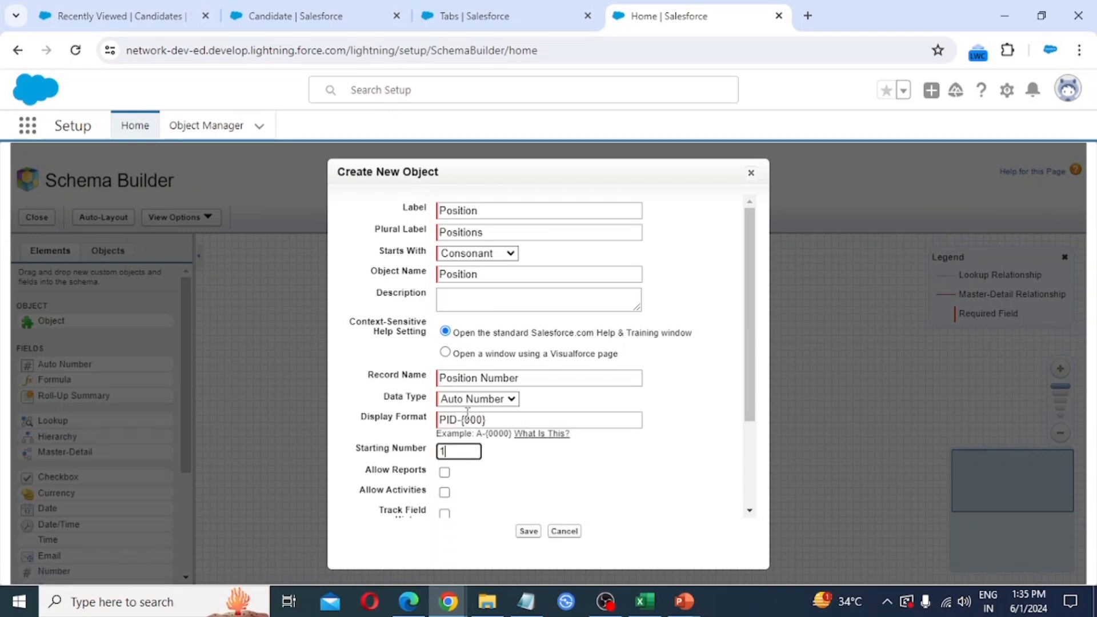
# - Allow reports, activities and field history tracking for Position, save the object, and move it clear of Candidate on the canvas
pyautogui.scroll(-2, 489, 457)
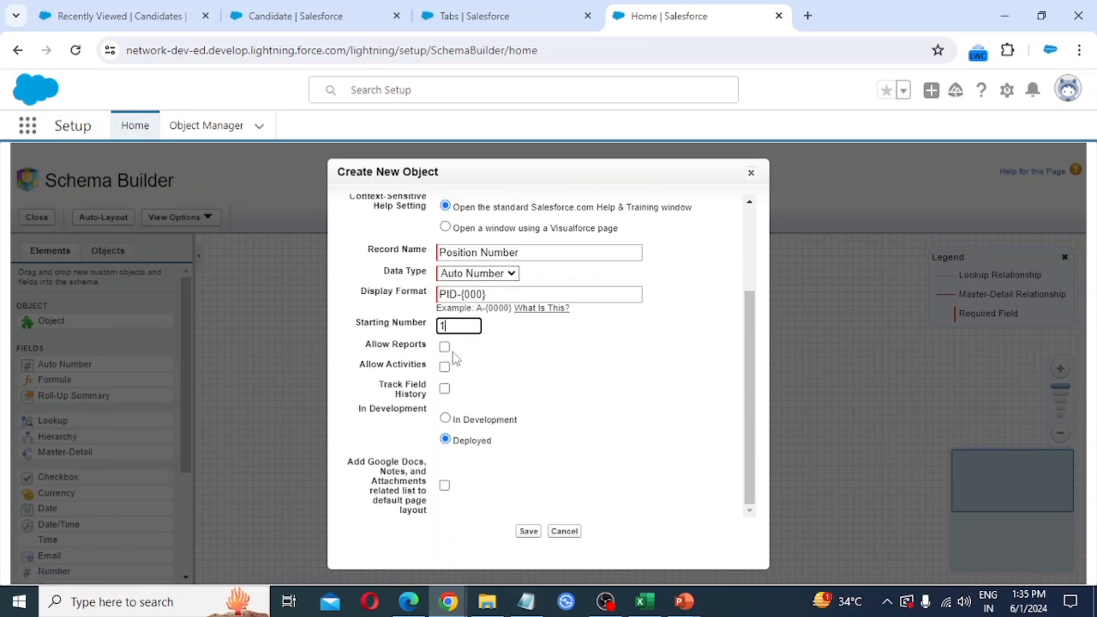
pyautogui.click(444, 346)
pyautogui.click(444, 366)
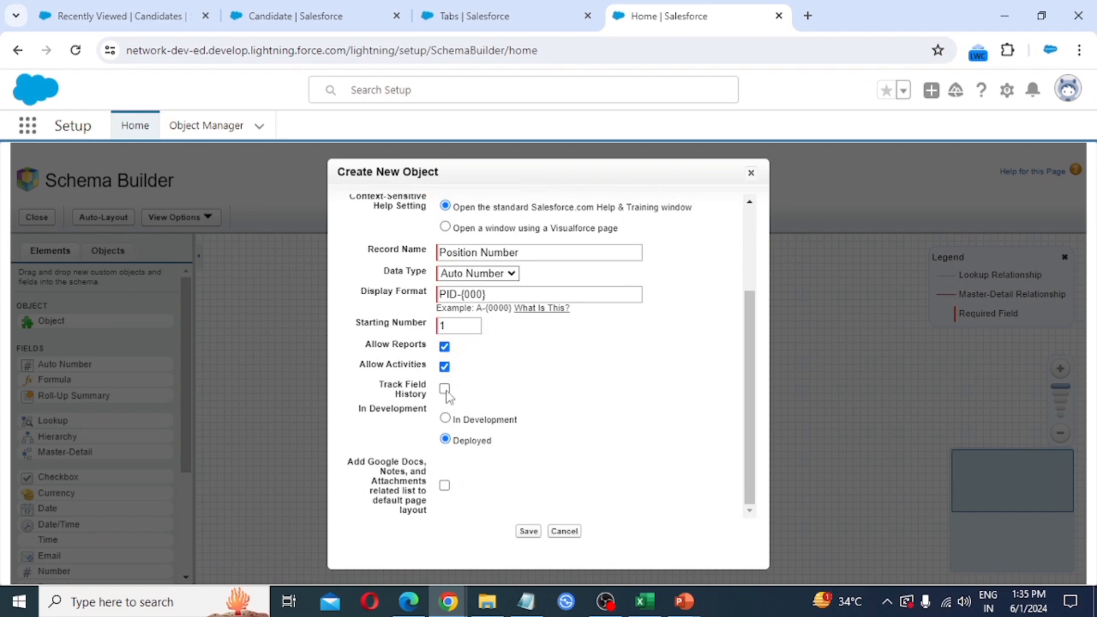
pyautogui.click(445, 389)
pyautogui.click(530, 531)
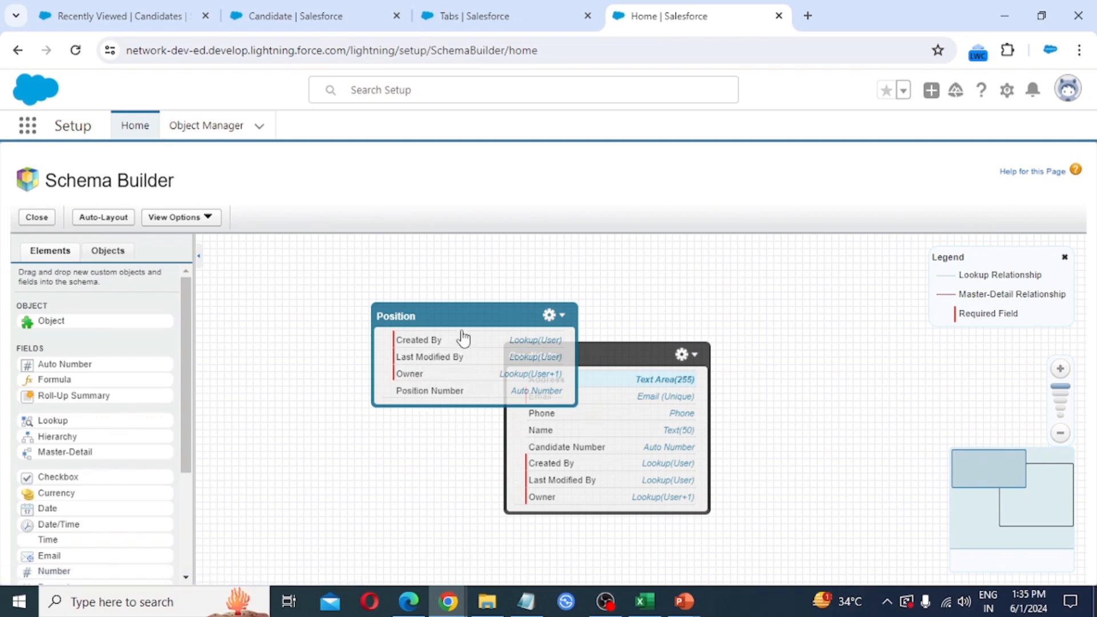
pyautogui.moveTo(463, 316); pyautogui.dragTo(362, 298)
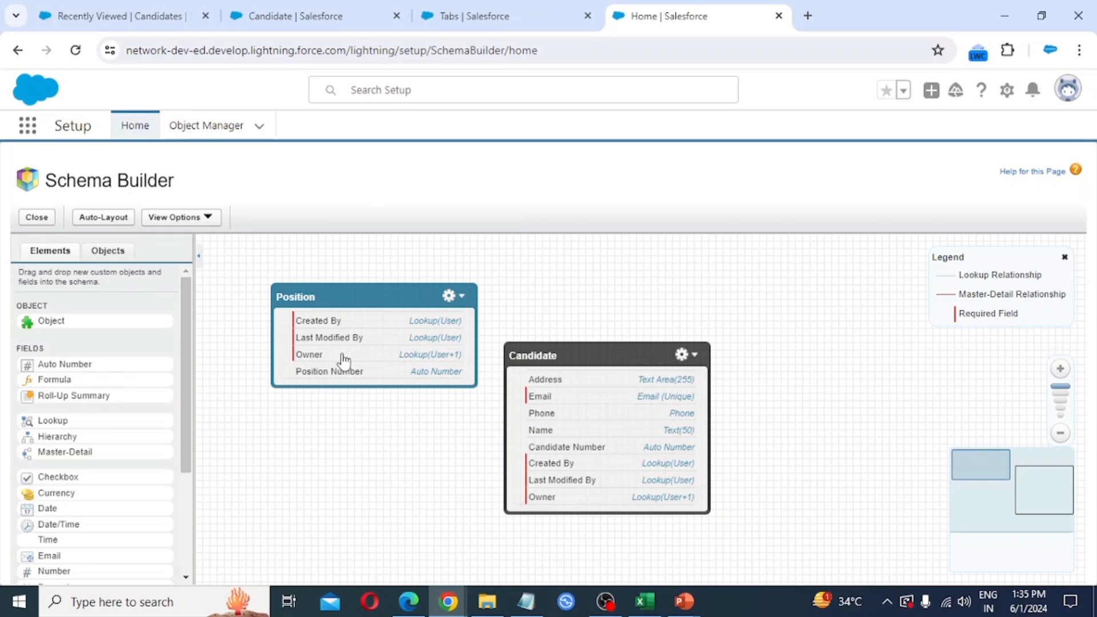
# - Add a text field labelled Title with length 50 to the Position object and save it
pyautogui.scroll(-3, 101, 435)
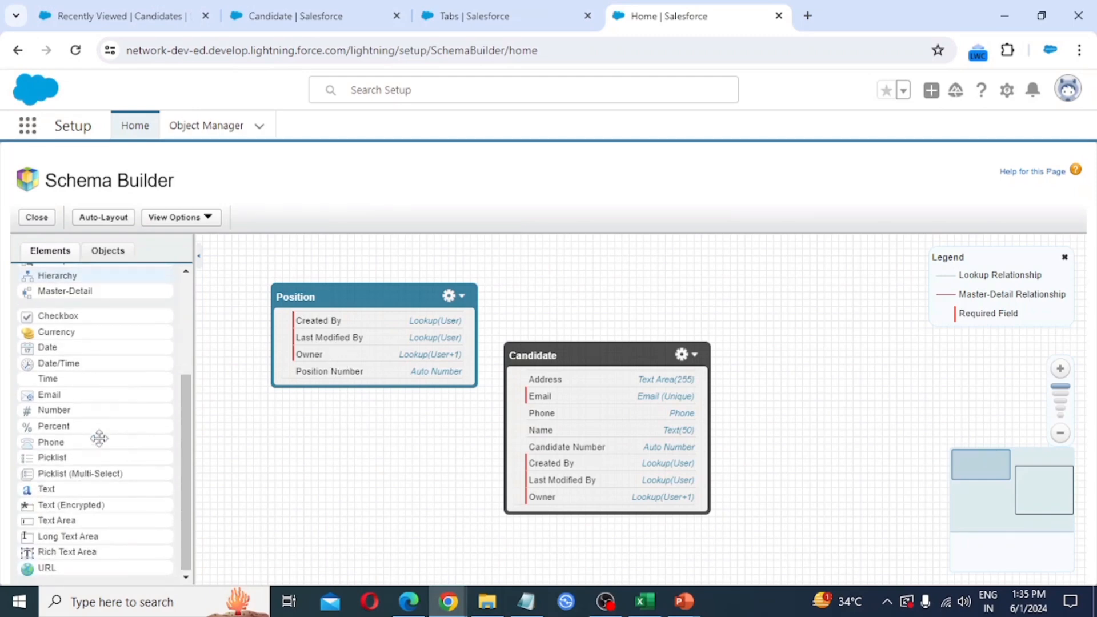
pyautogui.moveTo(64, 487); pyautogui.dragTo(330, 350)
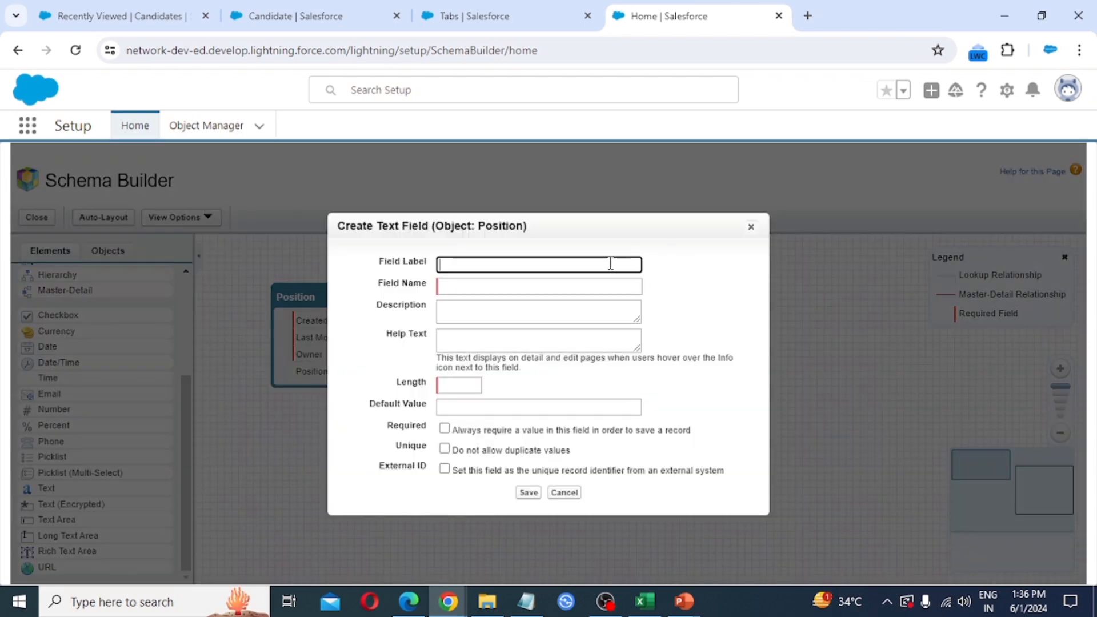
pyautogui.click(466, 265)
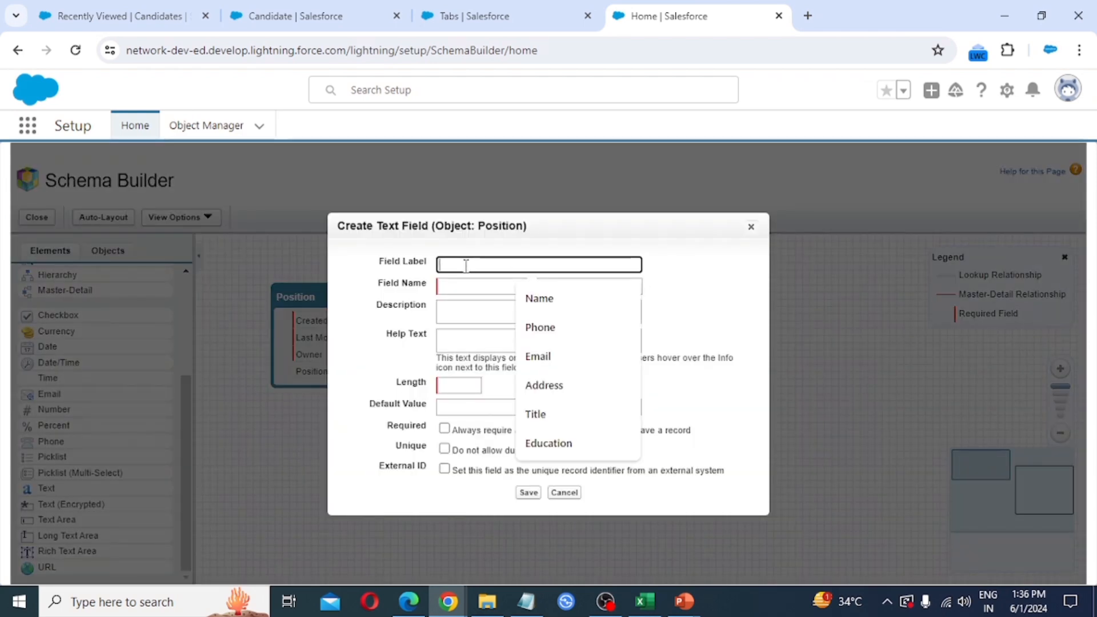
pyautogui.write('Tit')
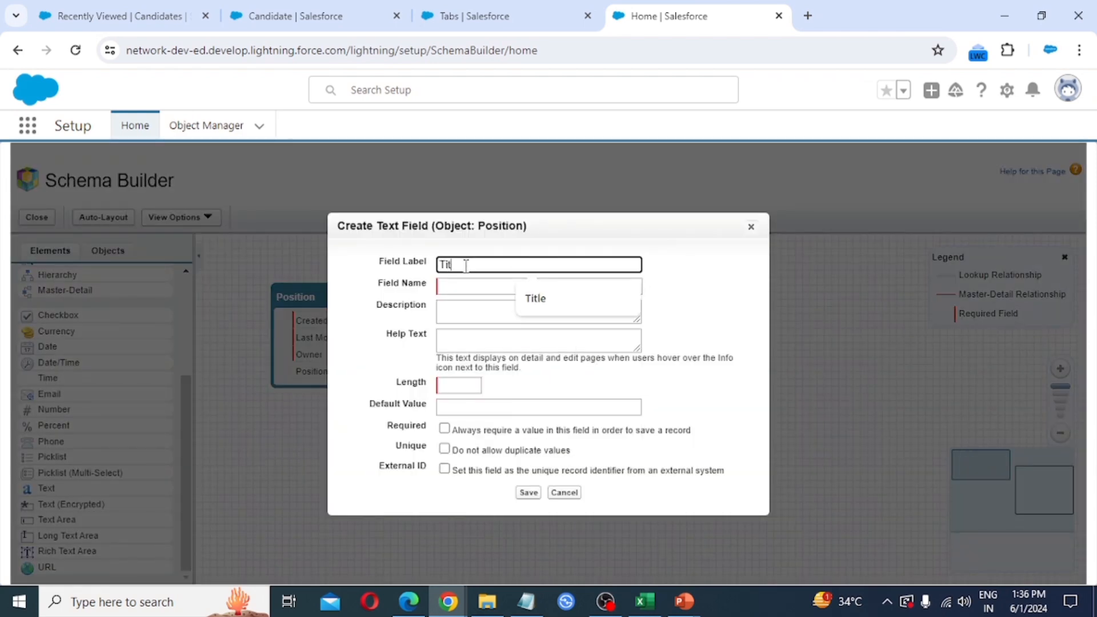
pyautogui.write('le')
pyautogui.press('Tab')
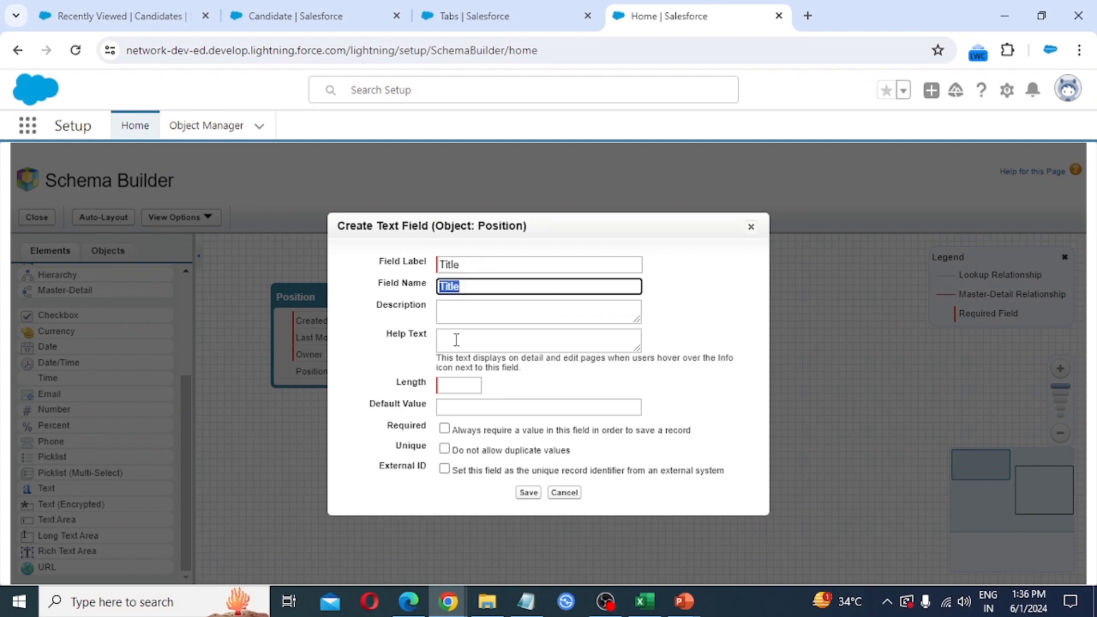
pyautogui.click(458, 384)
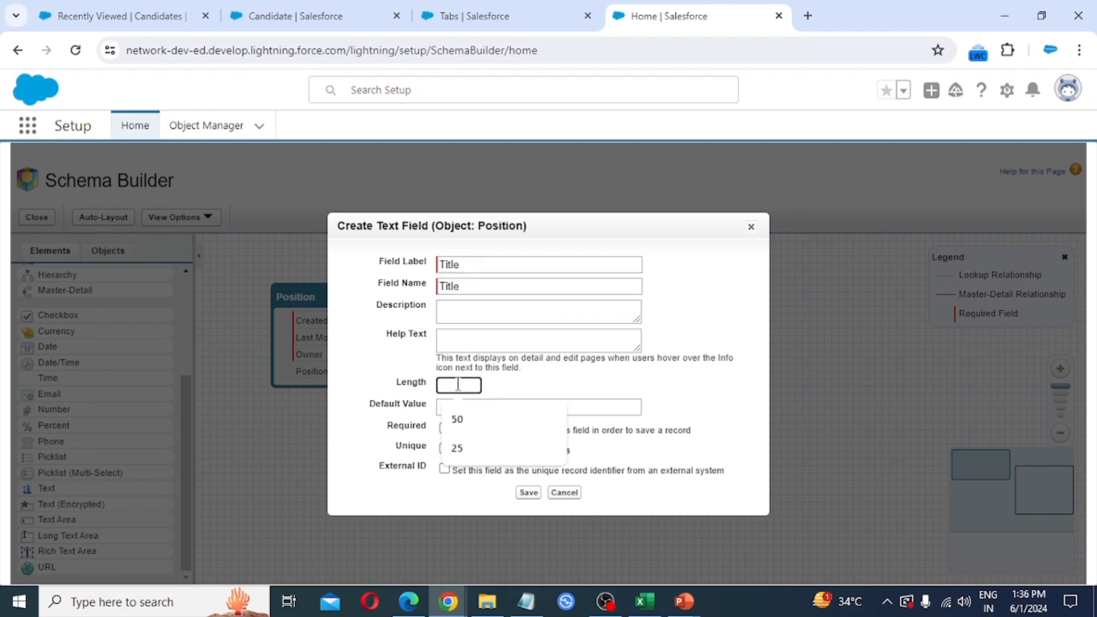
pyautogui.write('50')
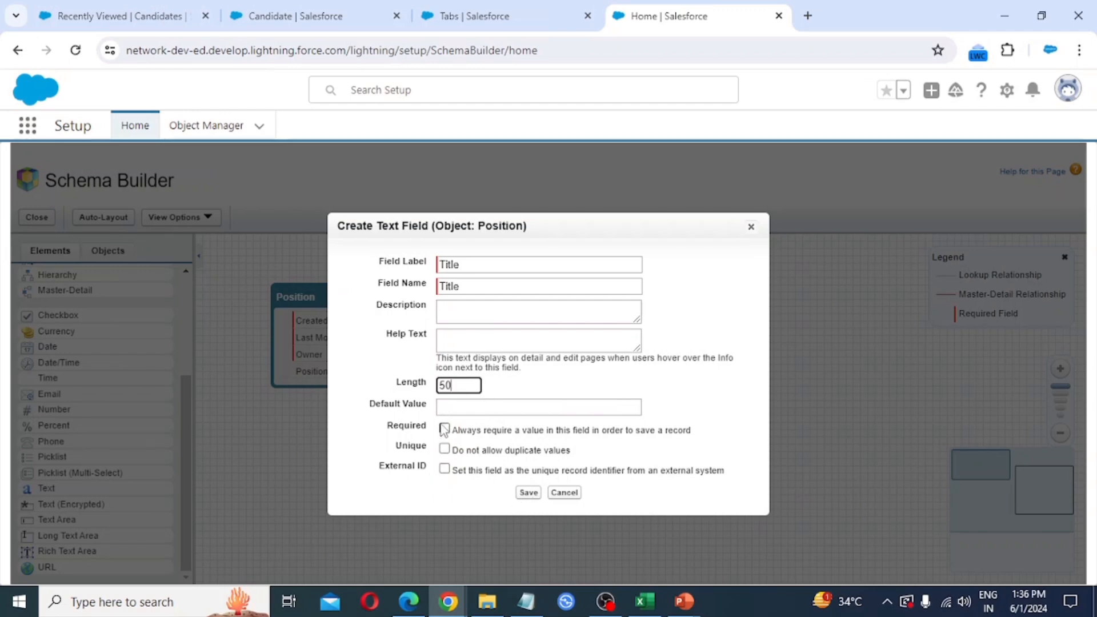
pyautogui.click(527, 490)
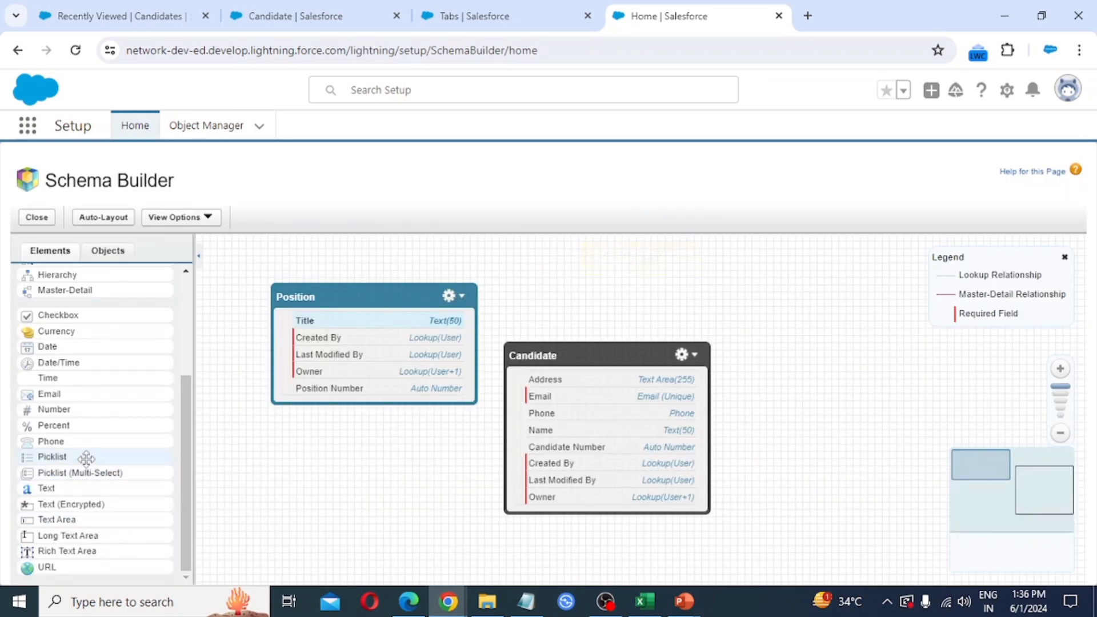
# - Add an Education picklist to Position with values High School, Intermediate, Graduation and Post Graduation, and save it
pyautogui.moveTo(87, 458); pyautogui.dragTo(392, 344)
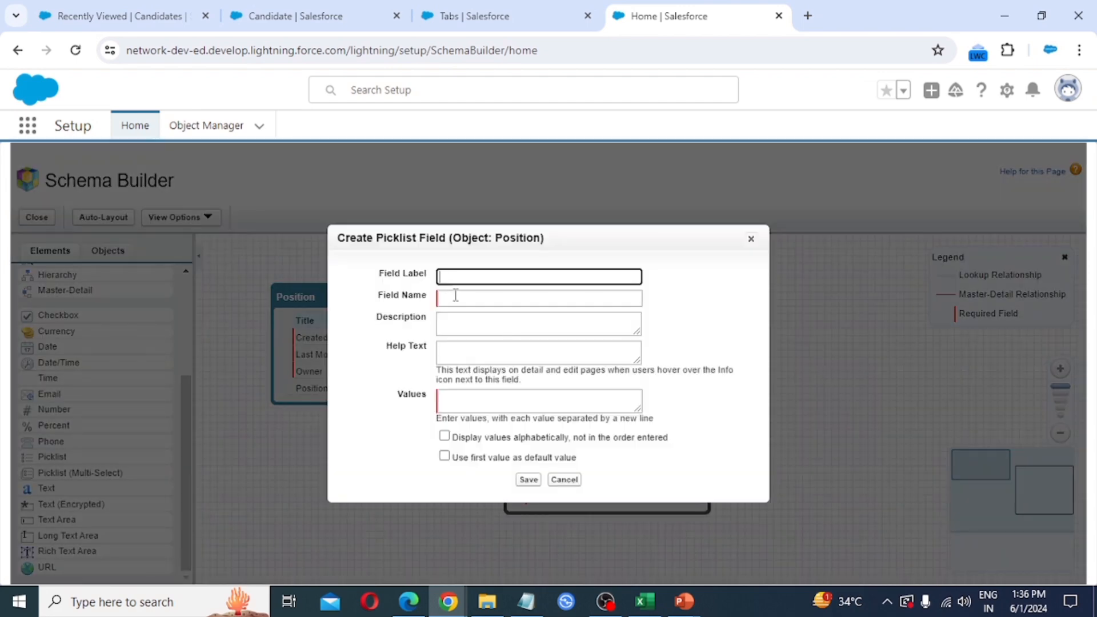
pyautogui.write('Education')
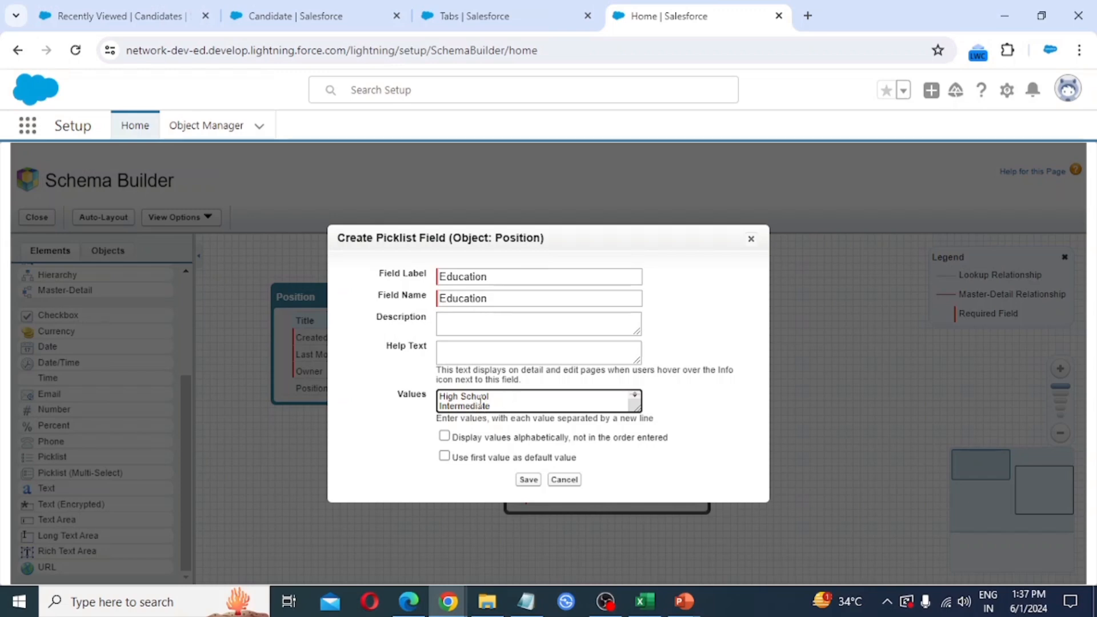
pyautogui.press('Return')
pyautogui.write('Graduation')
pyautogui.press('Return')
pyautogui.write('Post Graduation')
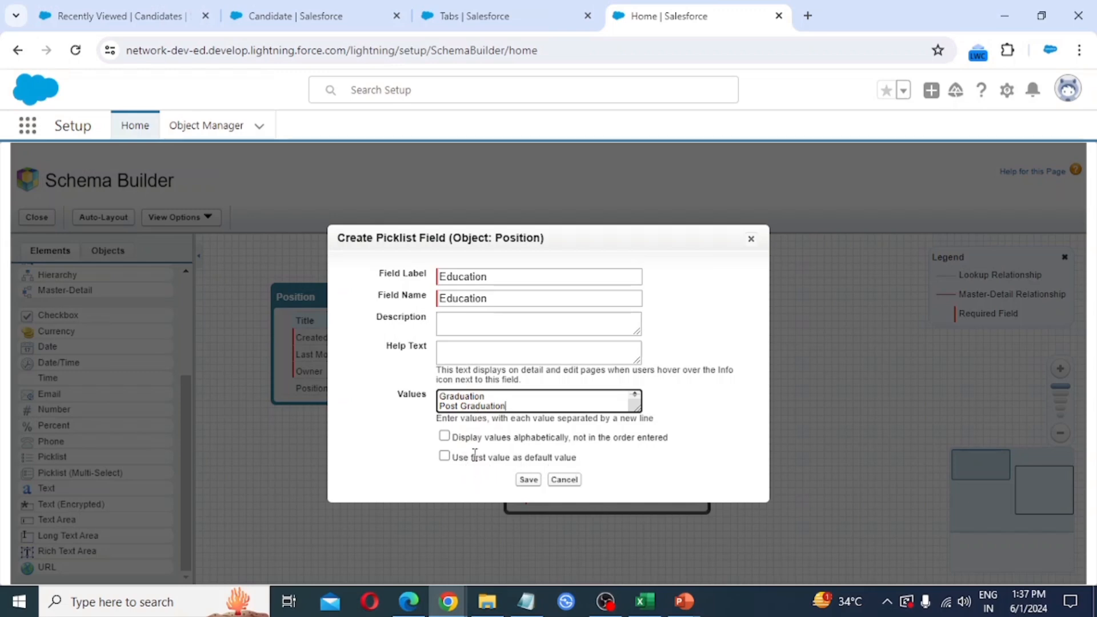
pyautogui.scroll(1, 472, 402)
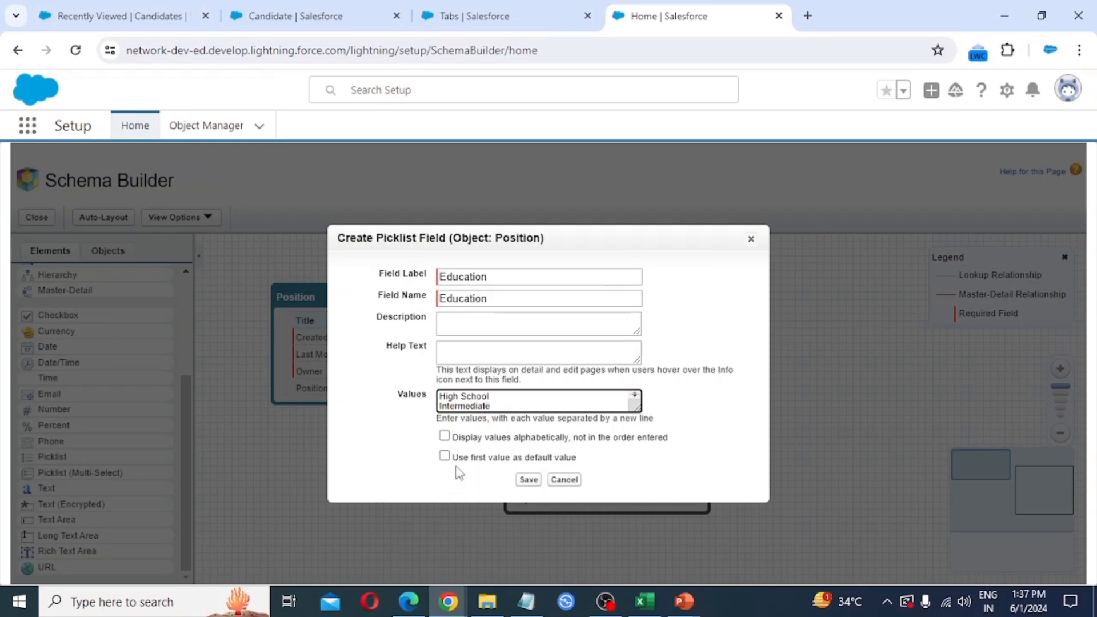
pyautogui.click(529, 479)
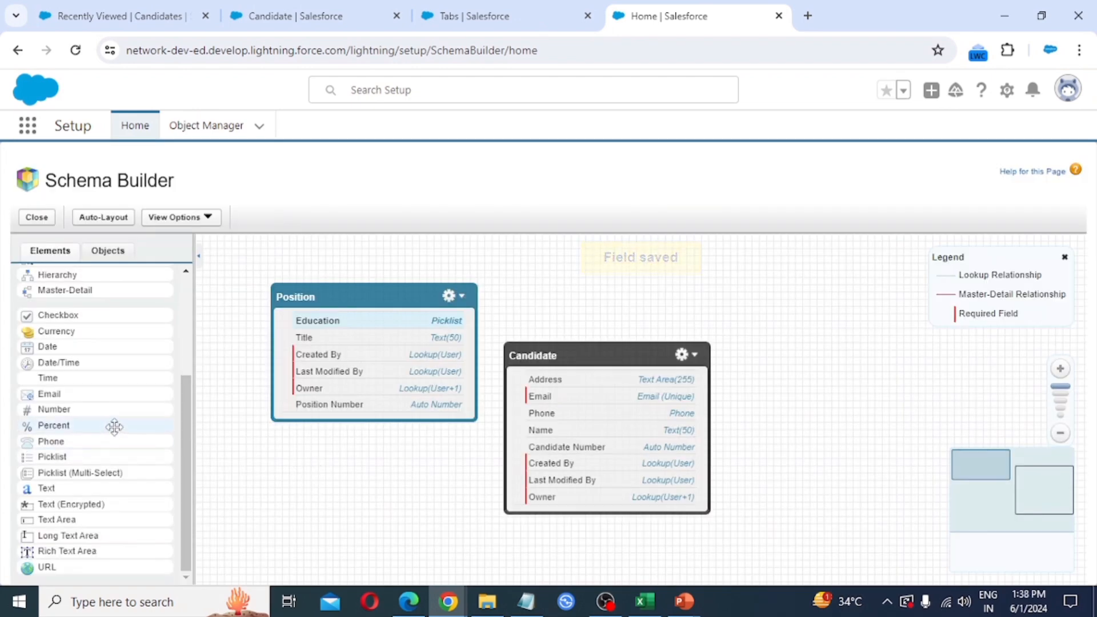
# - Add a required currency field labelled Salary to Position with length 10 and 2 decimal places, and save it
pyautogui.scroll(3, 96, 422)
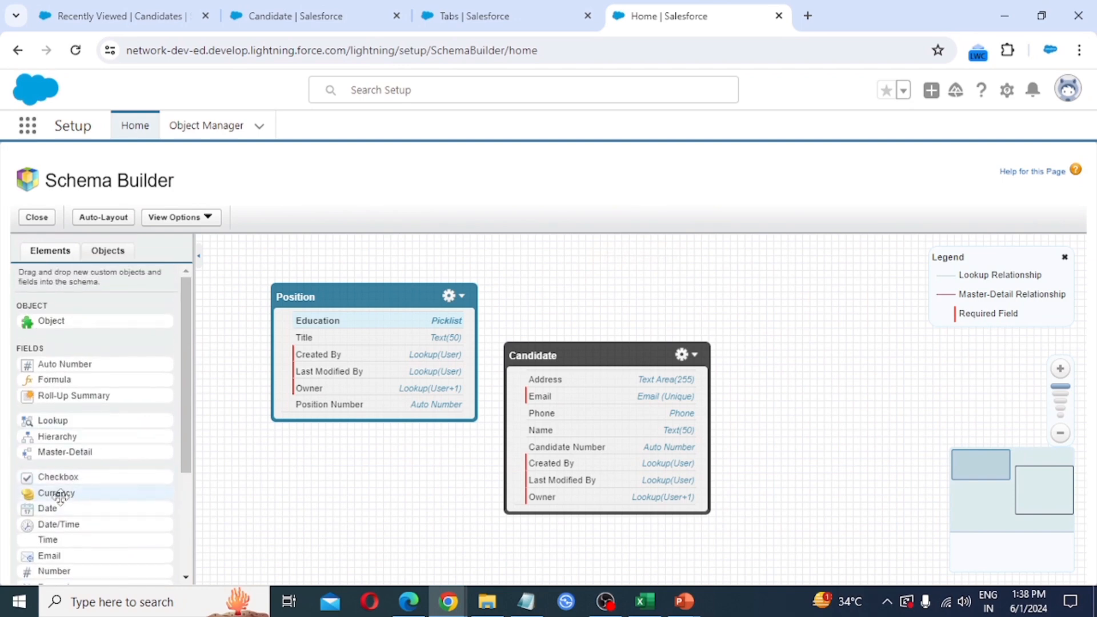
pyautogui.moveTo(53, 492); pyautogui.dragTo(303, 345)
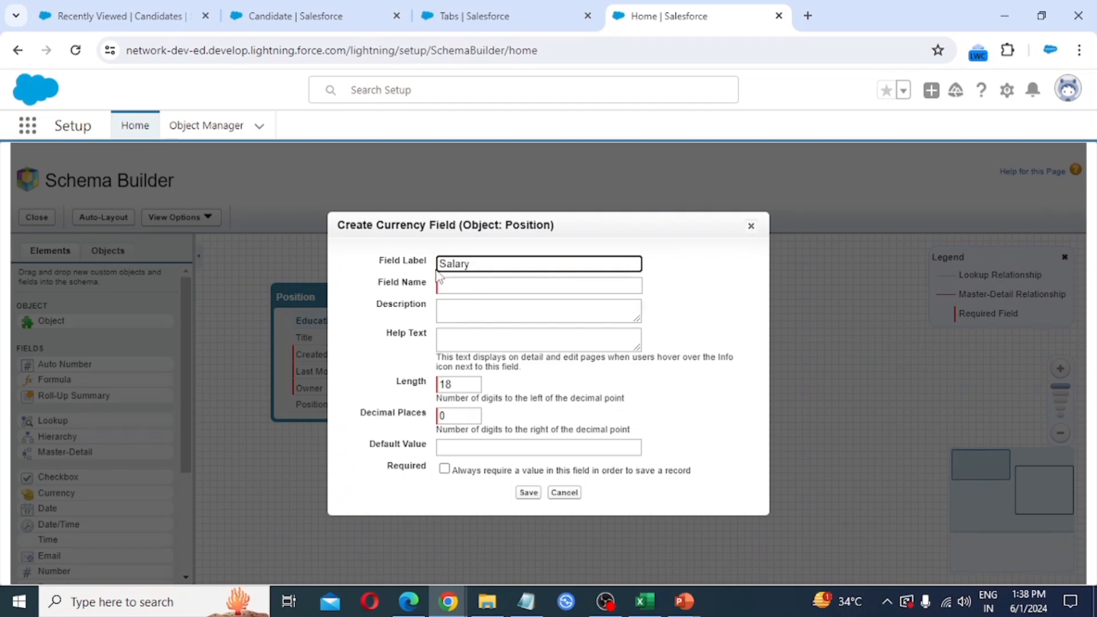
pyautogui.click(499, 281)
pyautogui.press('Tab')
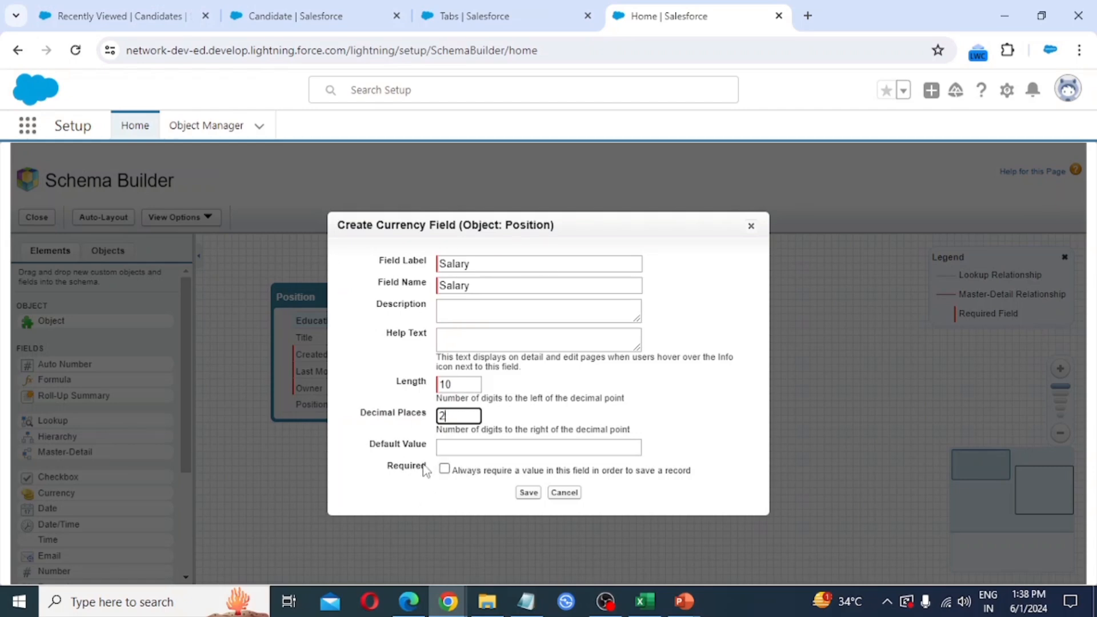
pyautogui.click(443, 469)
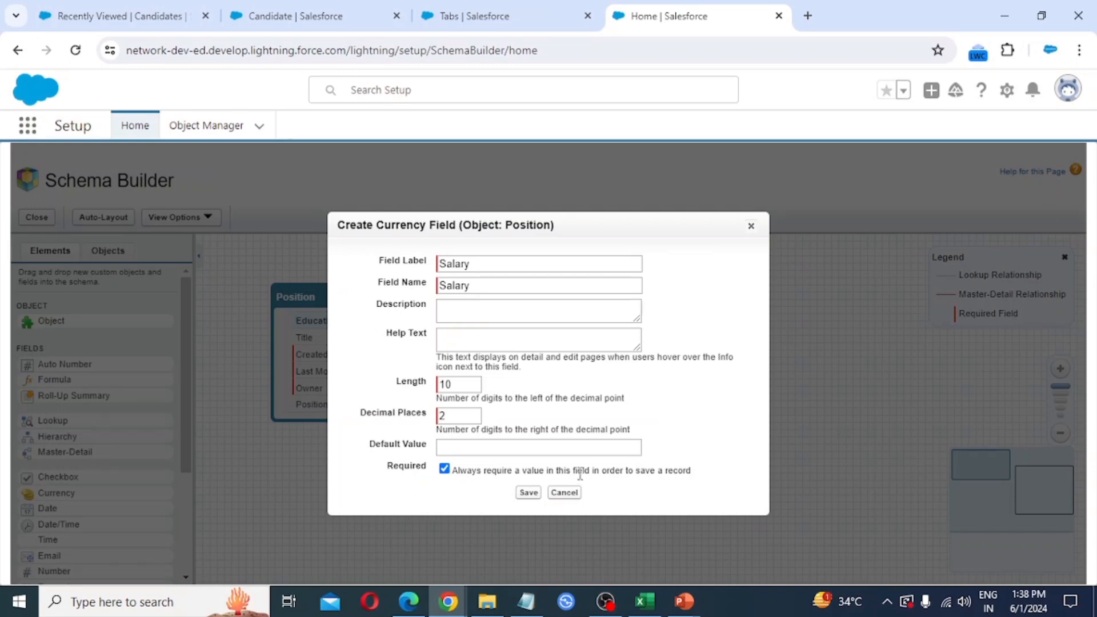
pyautogui.click(528, 492)
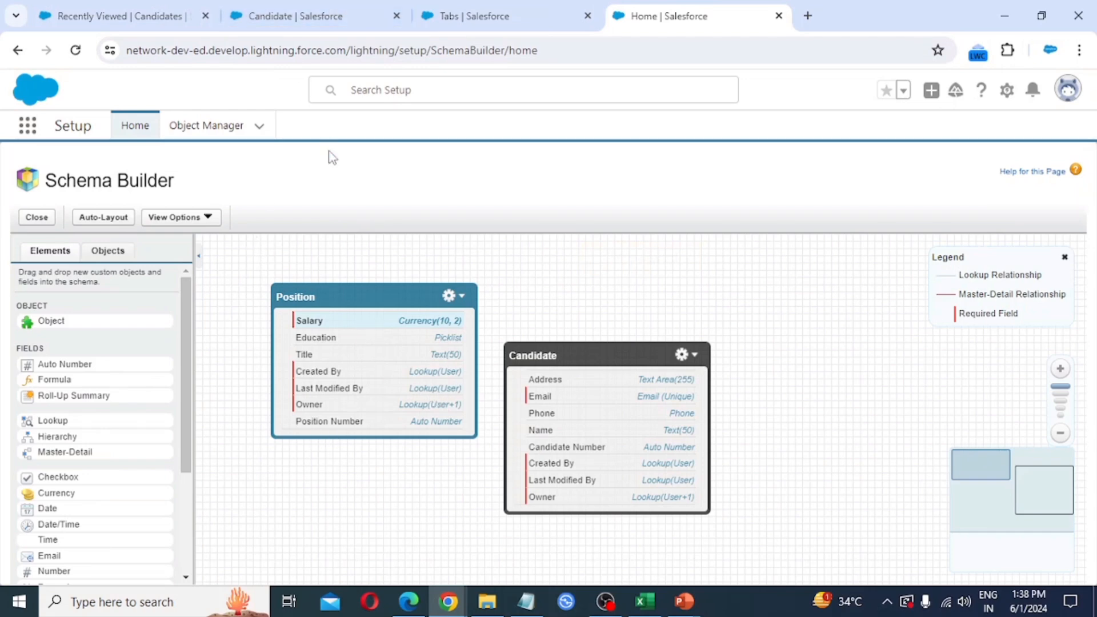
# - Switch to the EMS app, reload it, and open the custom Tabs page under User Interface in Setup
pyautogui.click(98, 16)
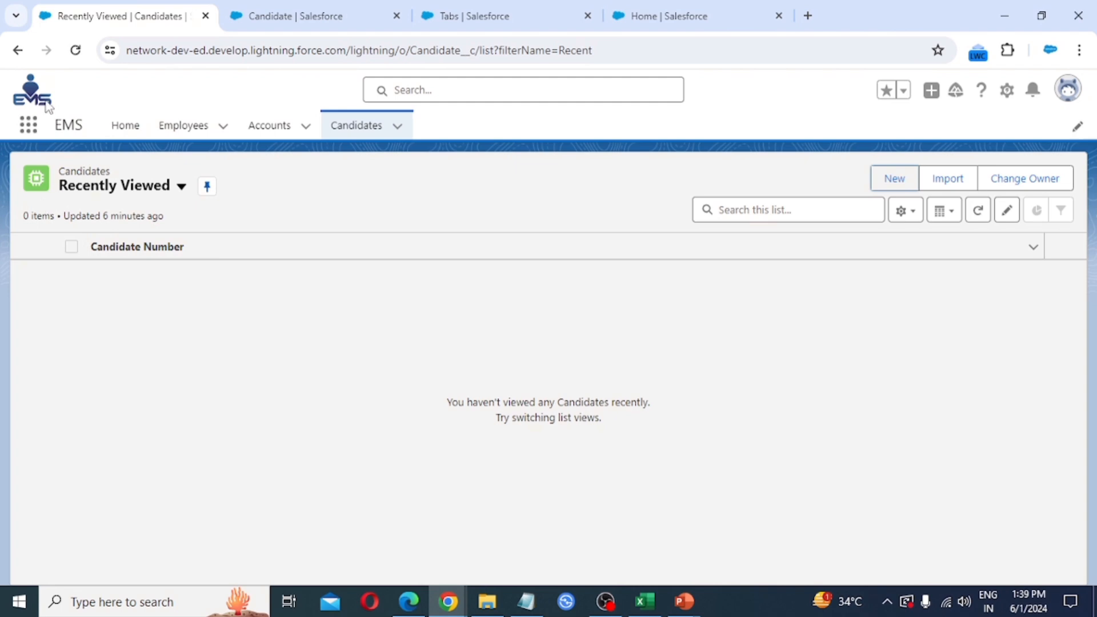
pyautogui.click(75, 51)
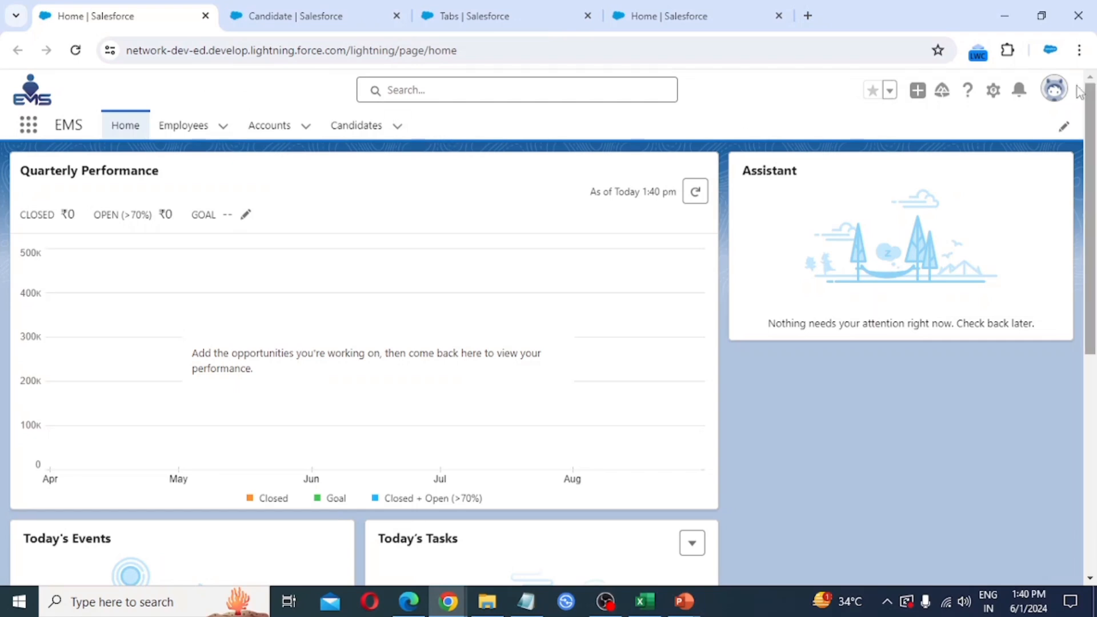
pyautogui.click(993, 91)
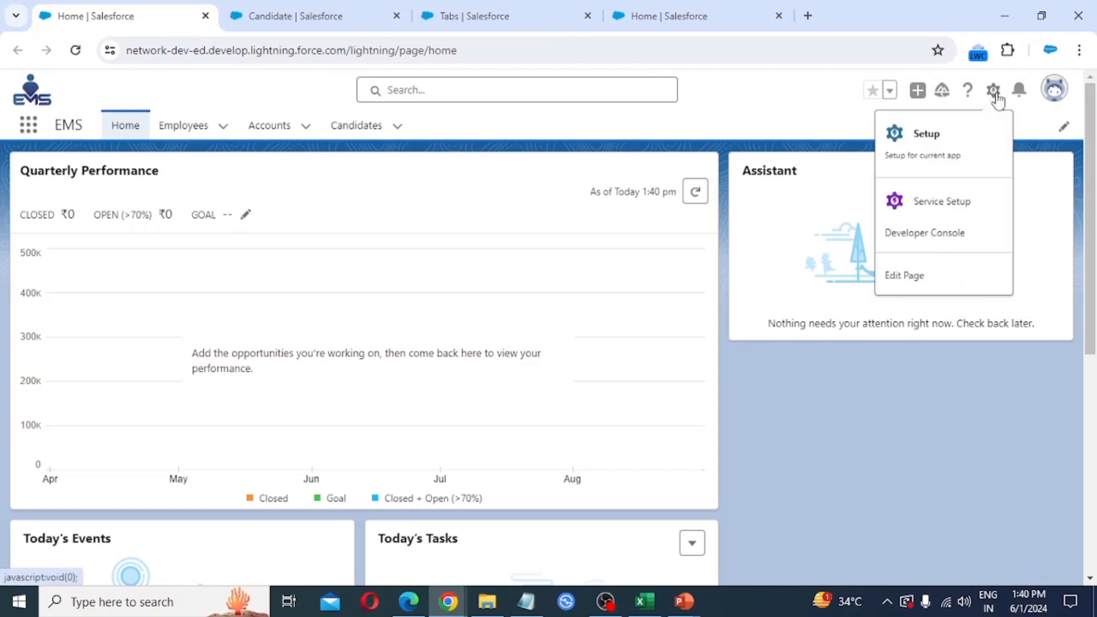
pyautogui.click(929, 142)
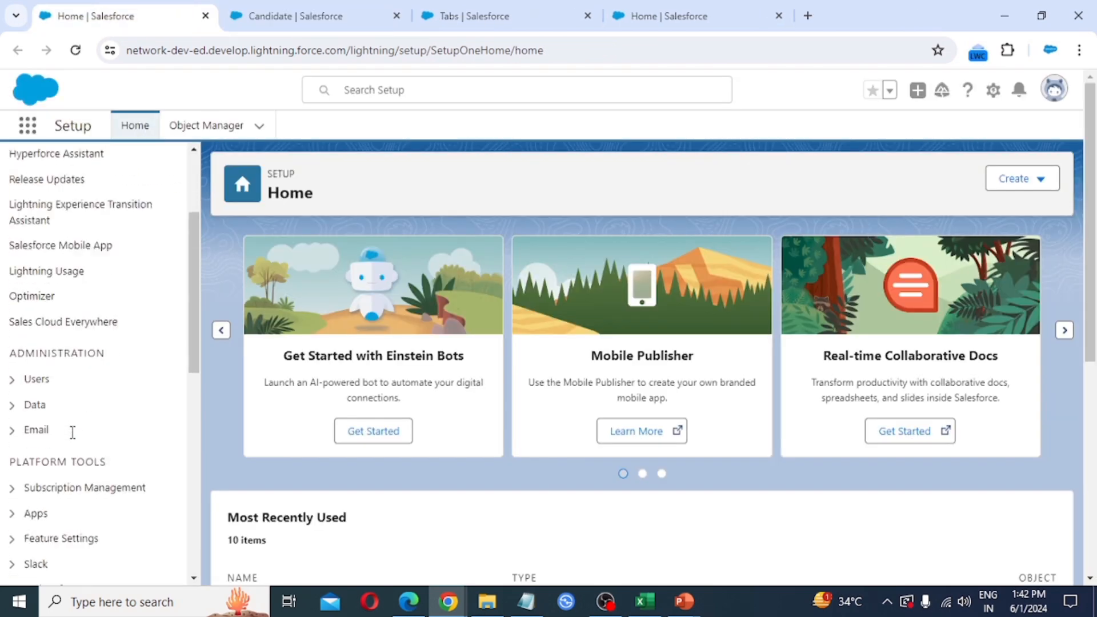
pyautogui.scroll(-1, 72, 433)
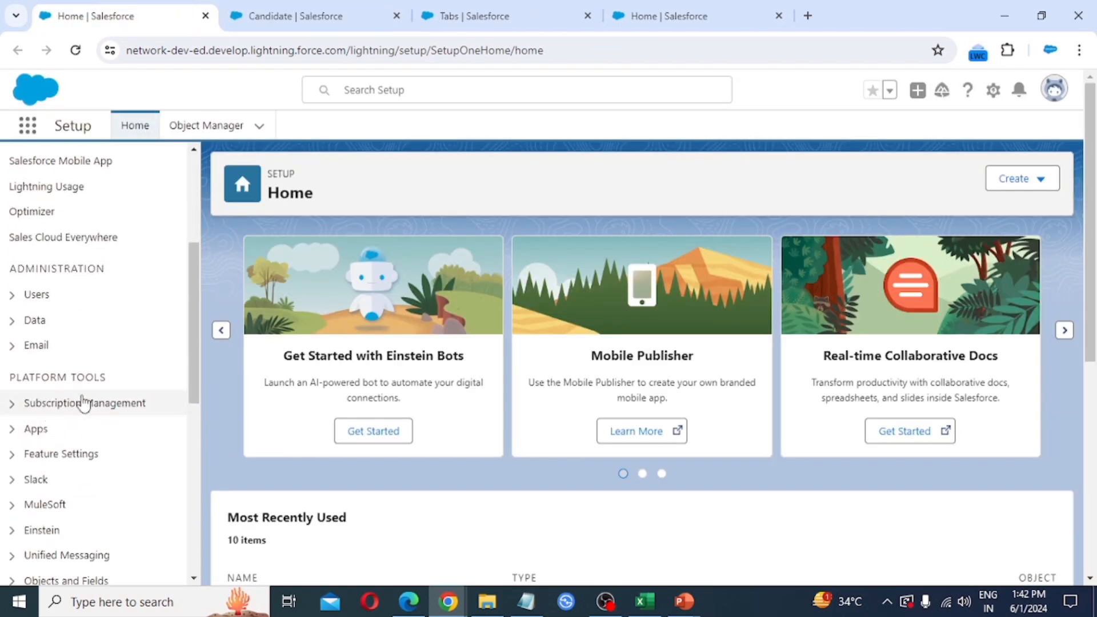
pyautogui.scroll(-2, 73, 428)
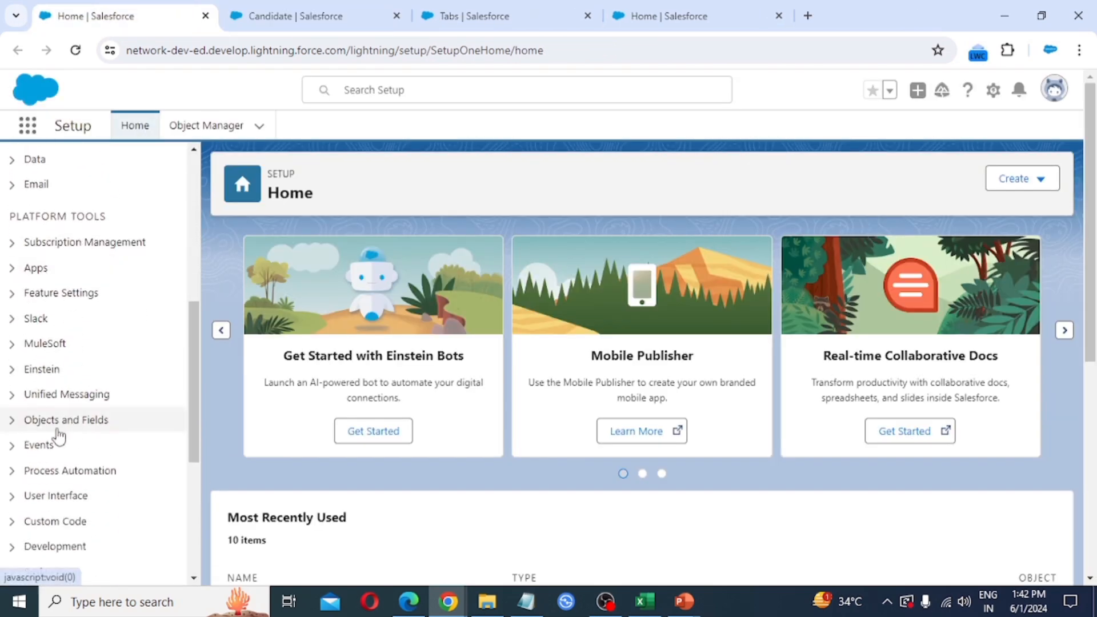
pyautogui.scroll(-1, 52, 444)
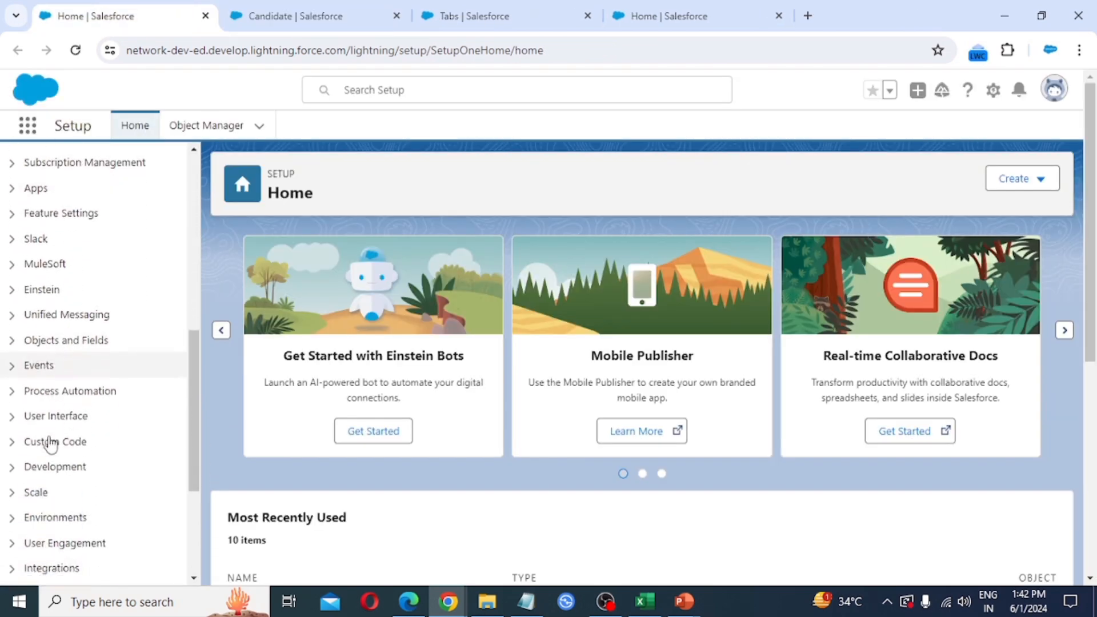
pyautogui.click(13, 422)
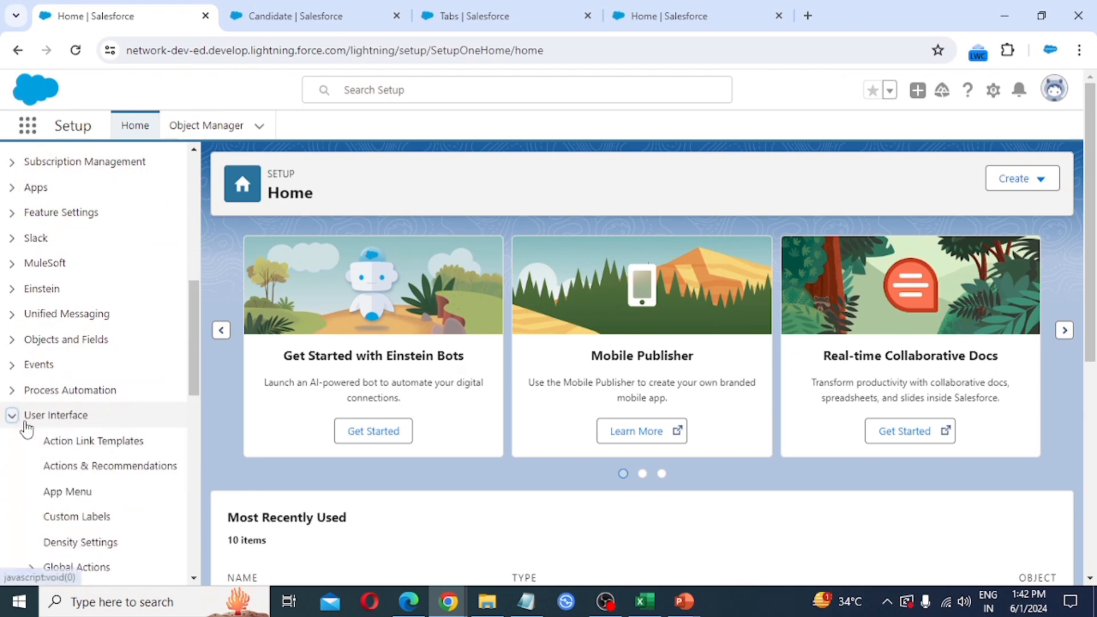
pyautogui.scroll(-1, 73, 476)
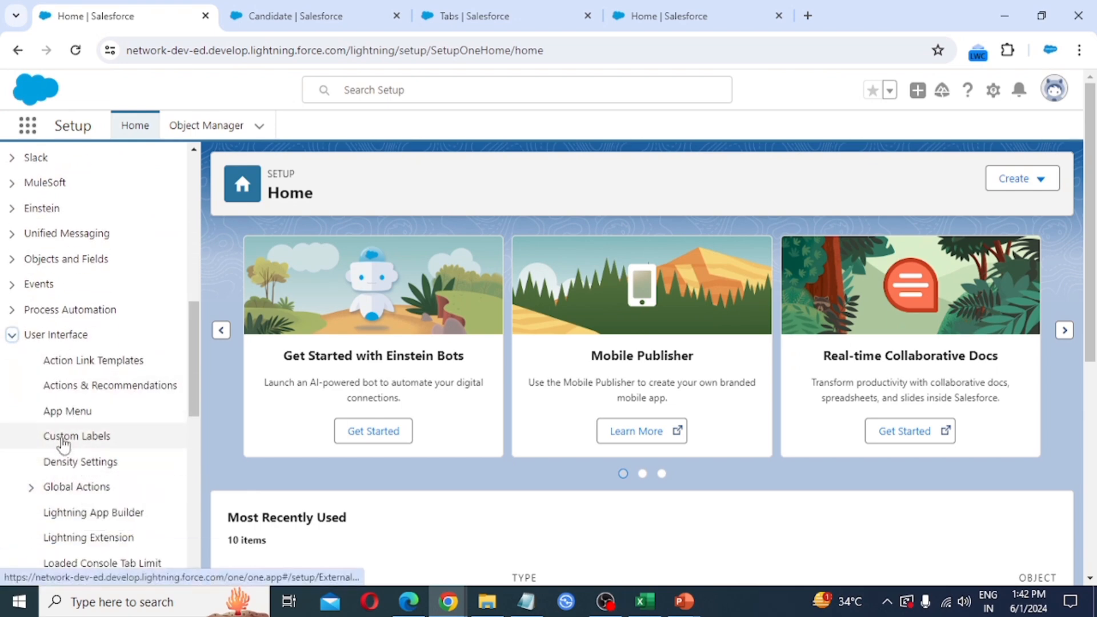
pyautogui.scroll(-3, 32, 474)
pyautogui.scroll(-1, 59, 474)
pyautogui.click(54, 475)
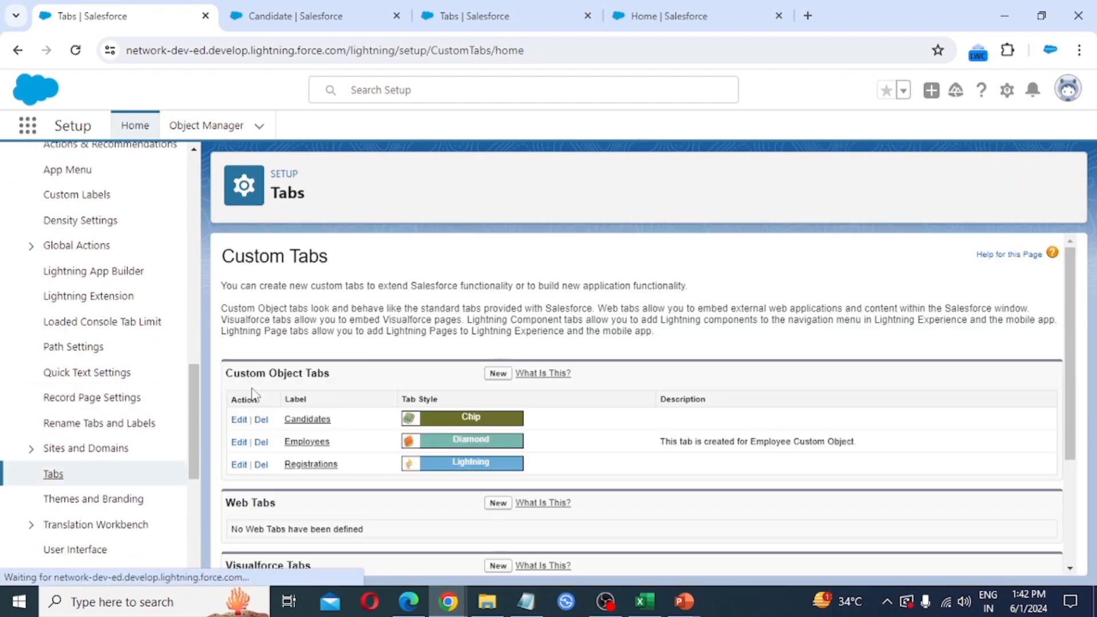
# - Start a new custom object tab for Position with the Caduceus tab style, keeping Default On visibility for all profiles
pyautogui.click(497, 374)
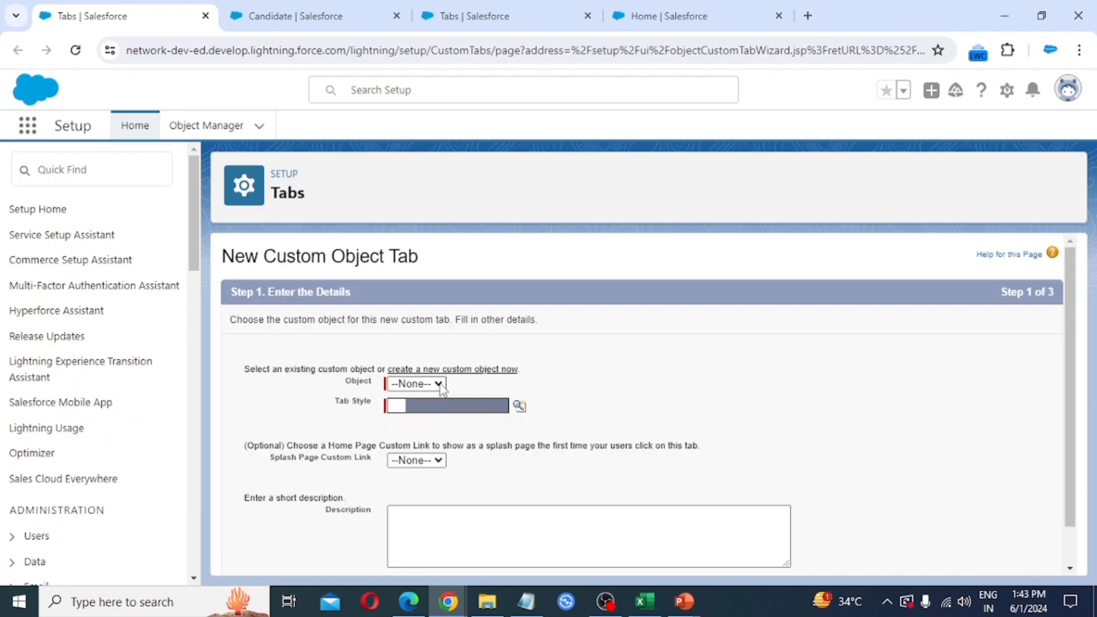
pyautogui.click(438, 384)
pyautogui.click(425, 412)
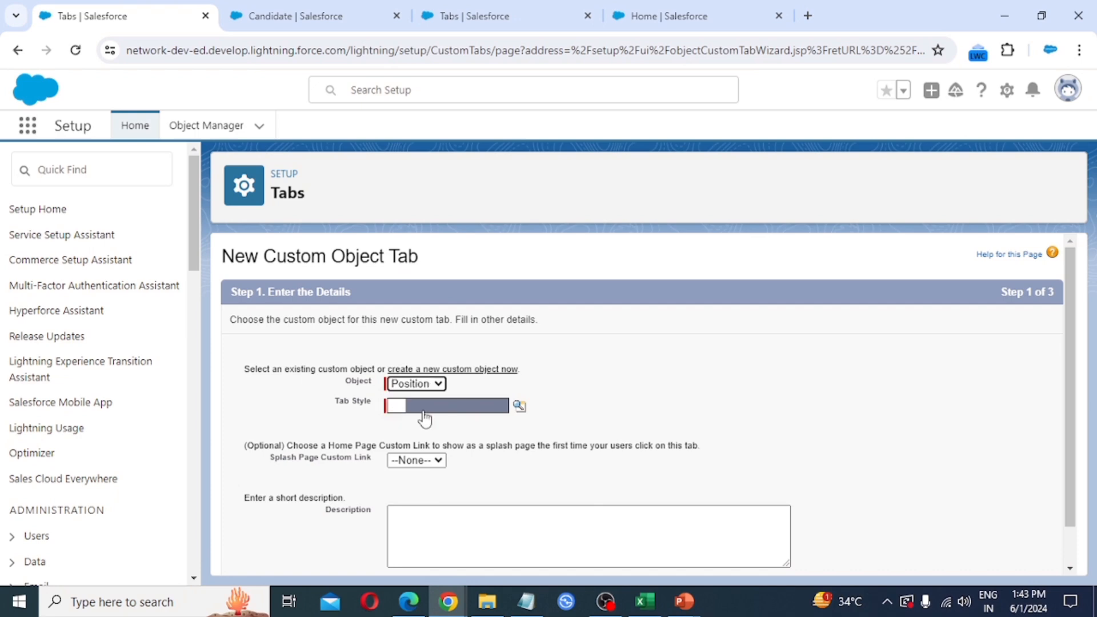
pyautogui.click(518, 406)
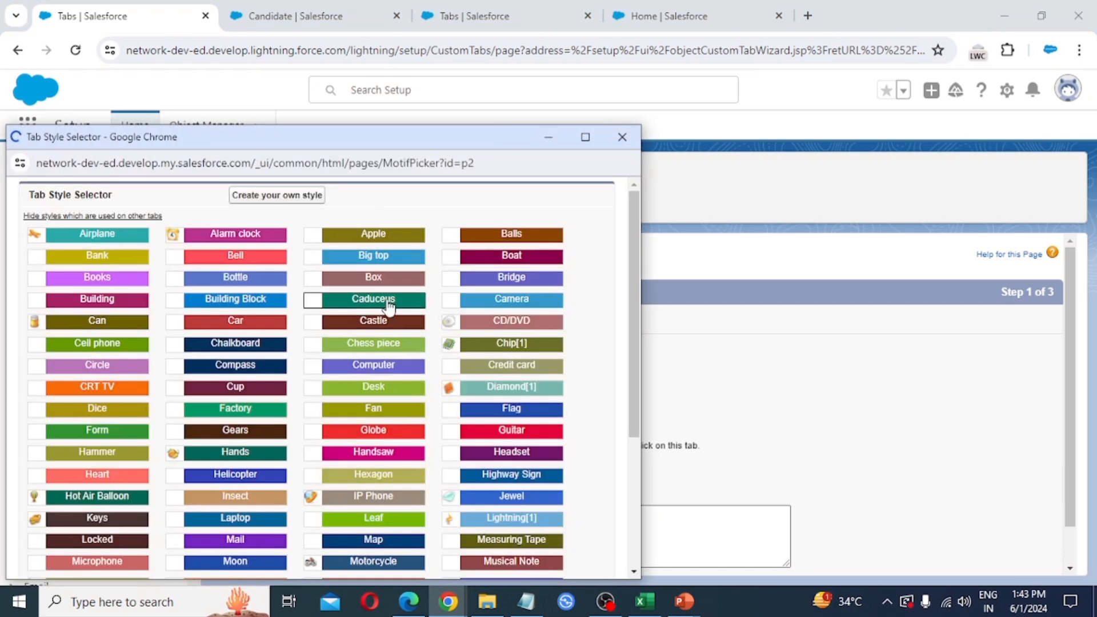
pyautogui.click(394, 301)
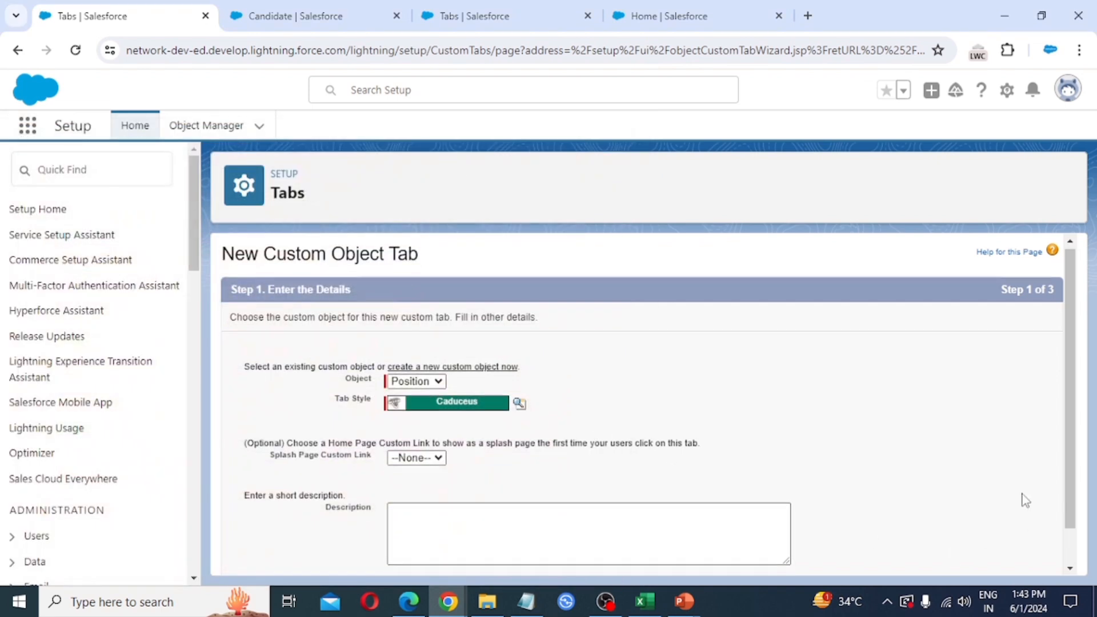
pyautogui.scroll(-1, 1017, 514)
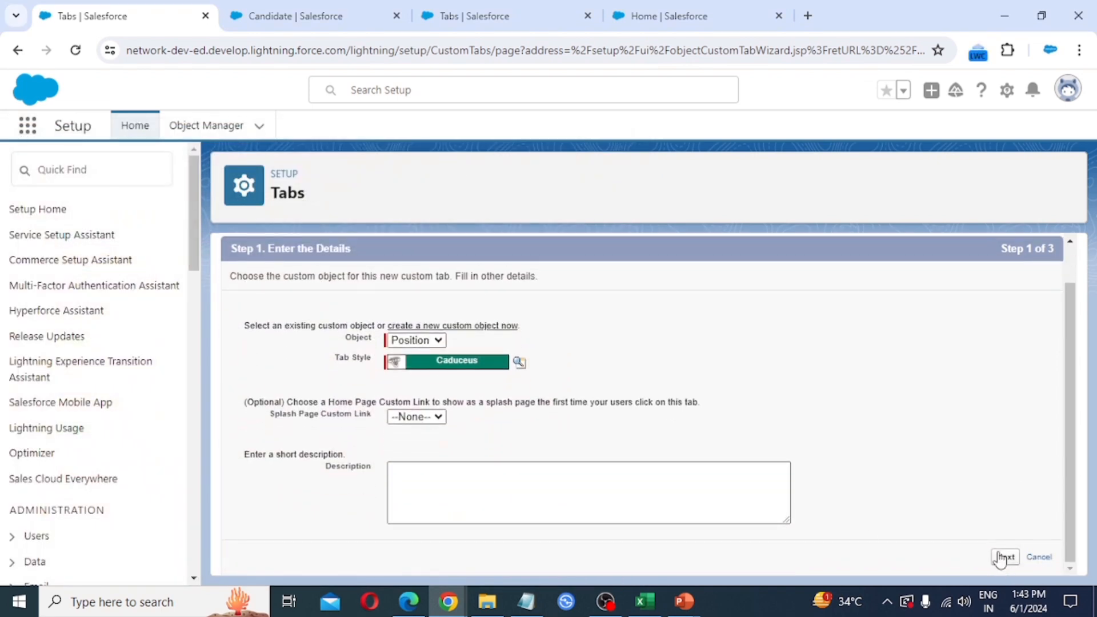
pyautogui.click(994, 555)
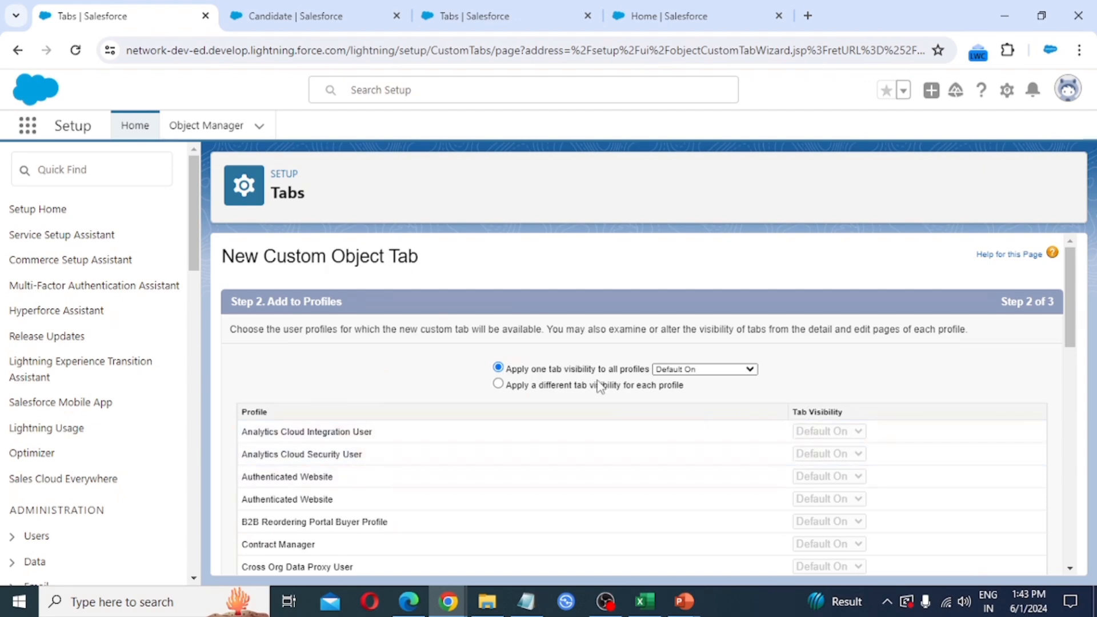
pyautogui.scroll(-12, 623, 431)
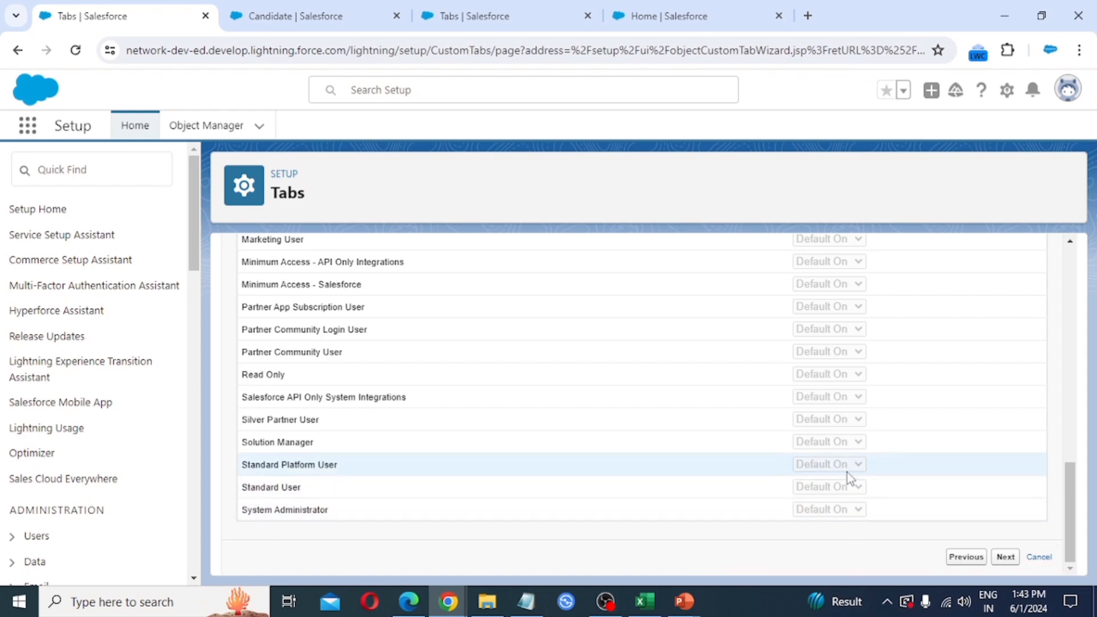
pyautogui.click(1006, 557)
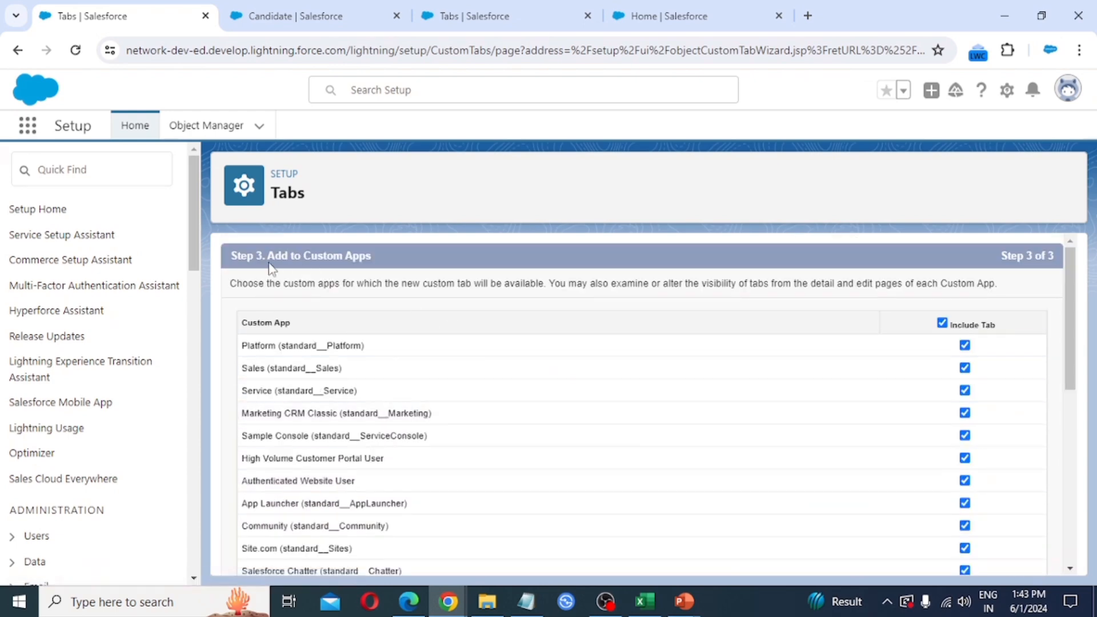
# - Include the Position tab only in the EMS custom app and save the tab
pyautogui.click(942, 323)
pyautogui.scroll(-1, 618, 437)
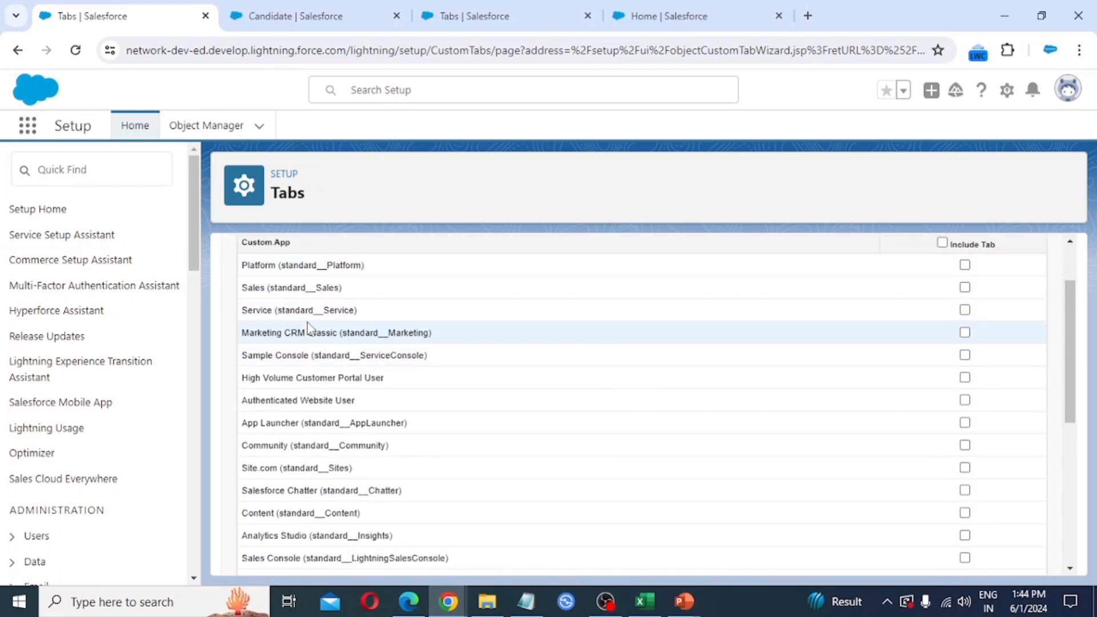
pyautogui.scroll(-6, 291, 343)
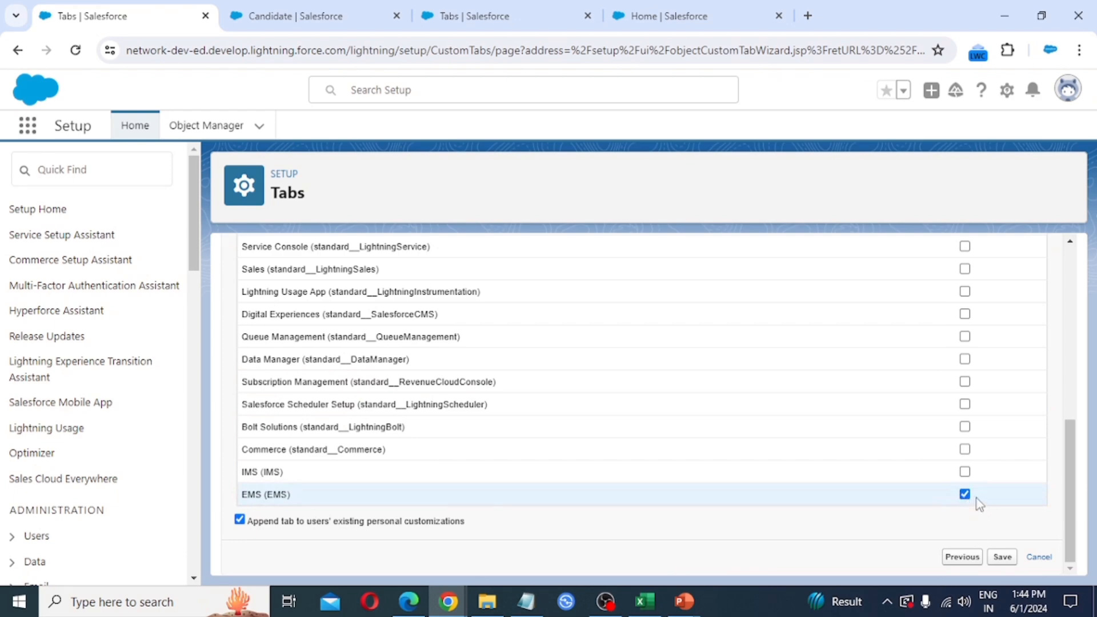
pyautogui.click(1000, 558)
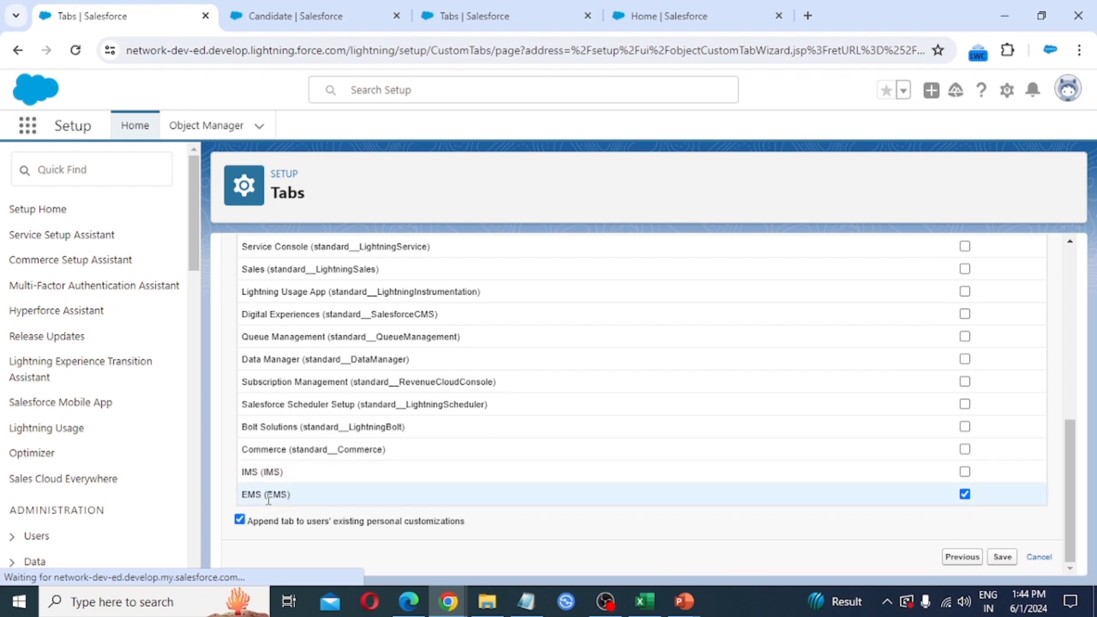
pyautogui.click(964, 495)
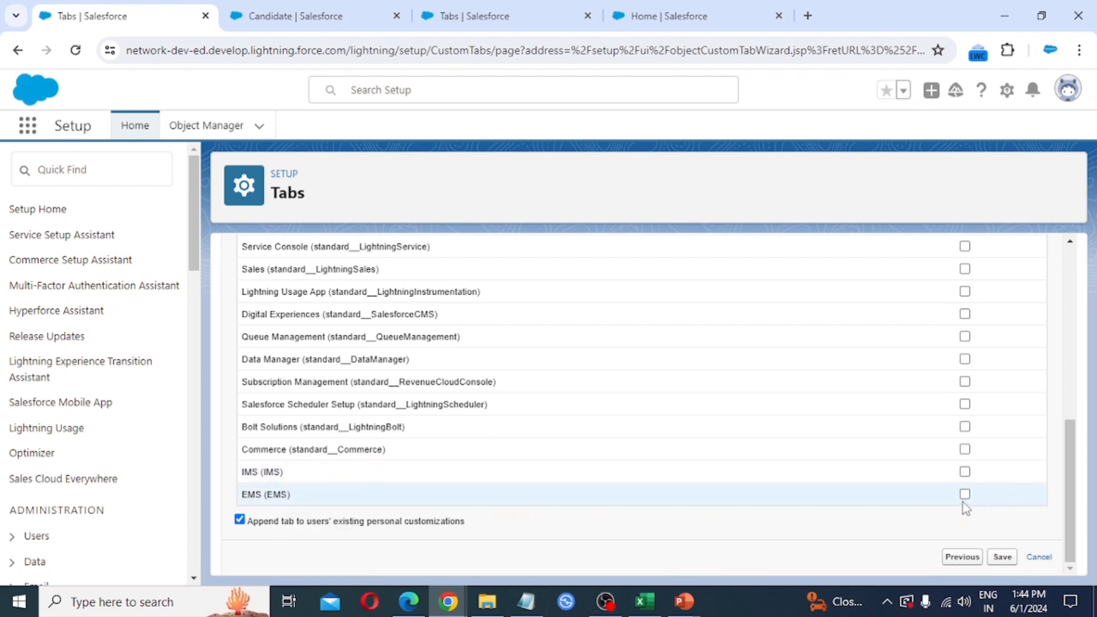
pyautogui.click(964, 494)
pyautogui.click(1003, 558)
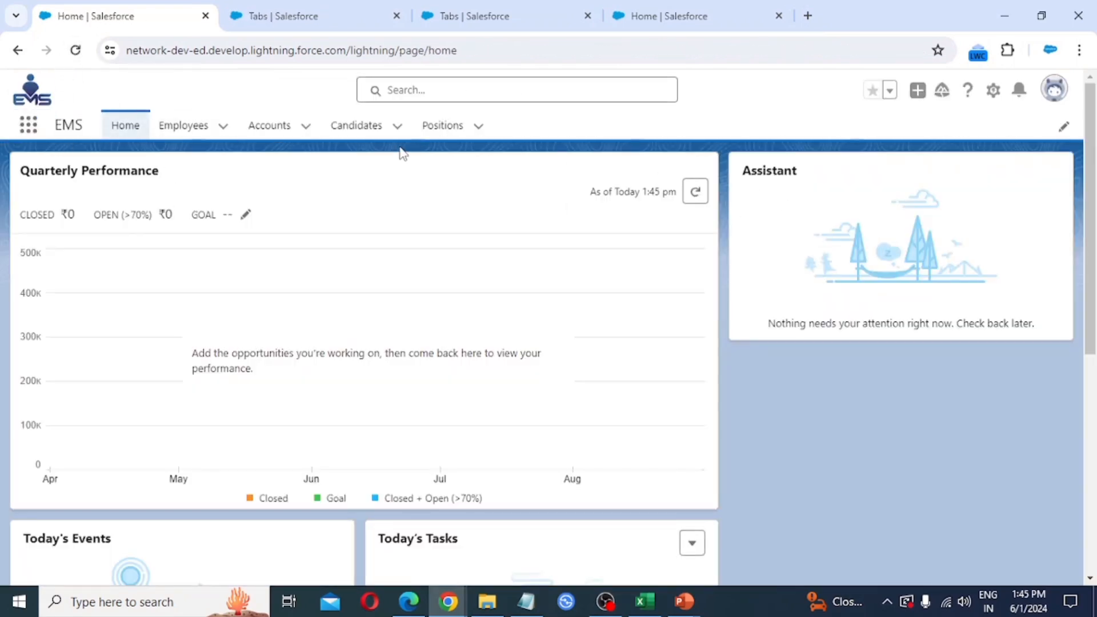
# - Open the new record form for Positions in the EMS app to check its fields, and close it
pyautogui.click(444, 129)
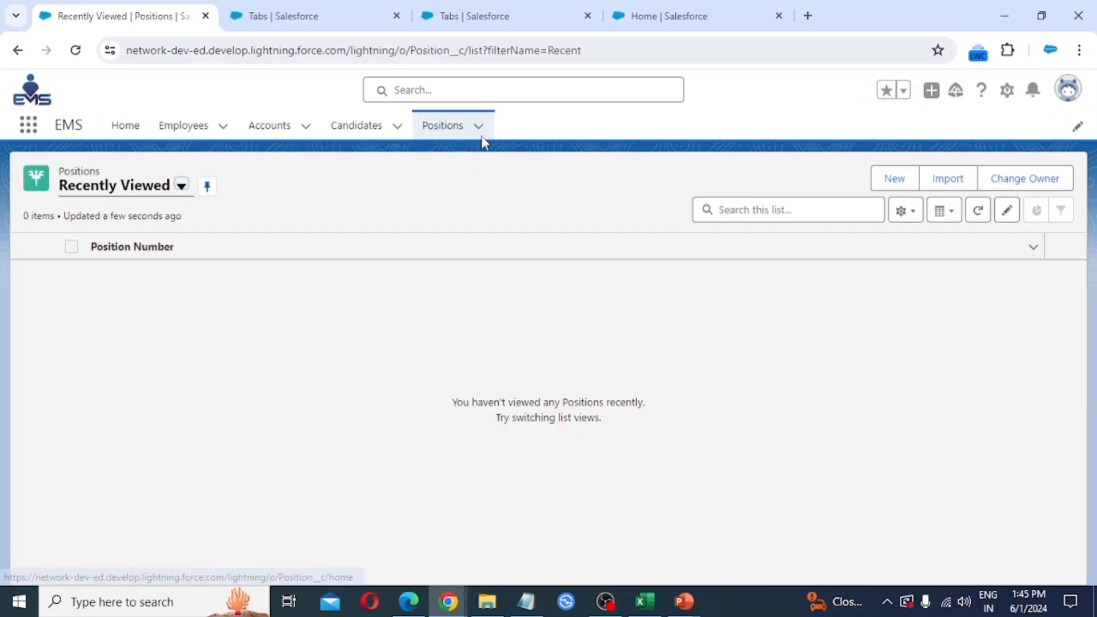
pyautogui.click(894, 181)
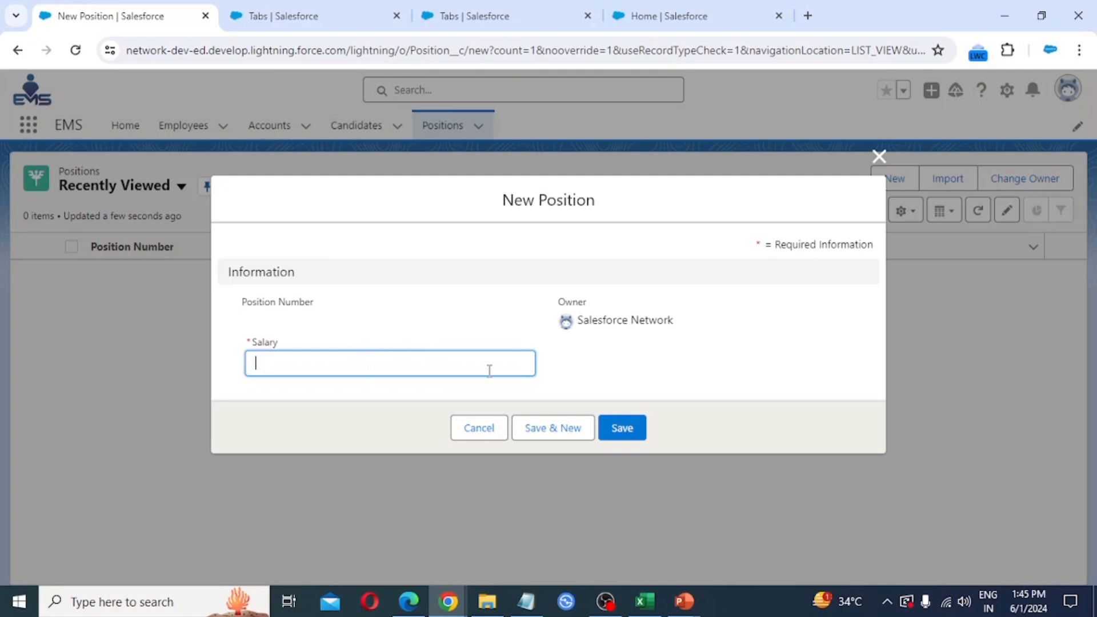
pyautogui.click(878, 156)
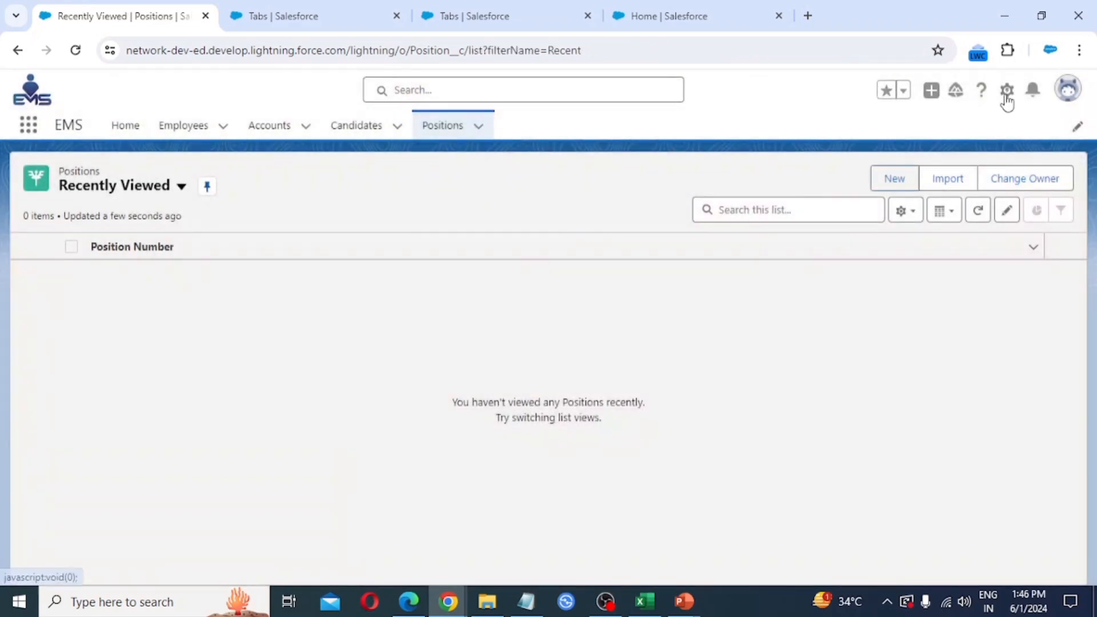
# - Open the Position object's setup in Object Manager and start editing its Position Layout page layout
pyautogui.click(1006, 91)
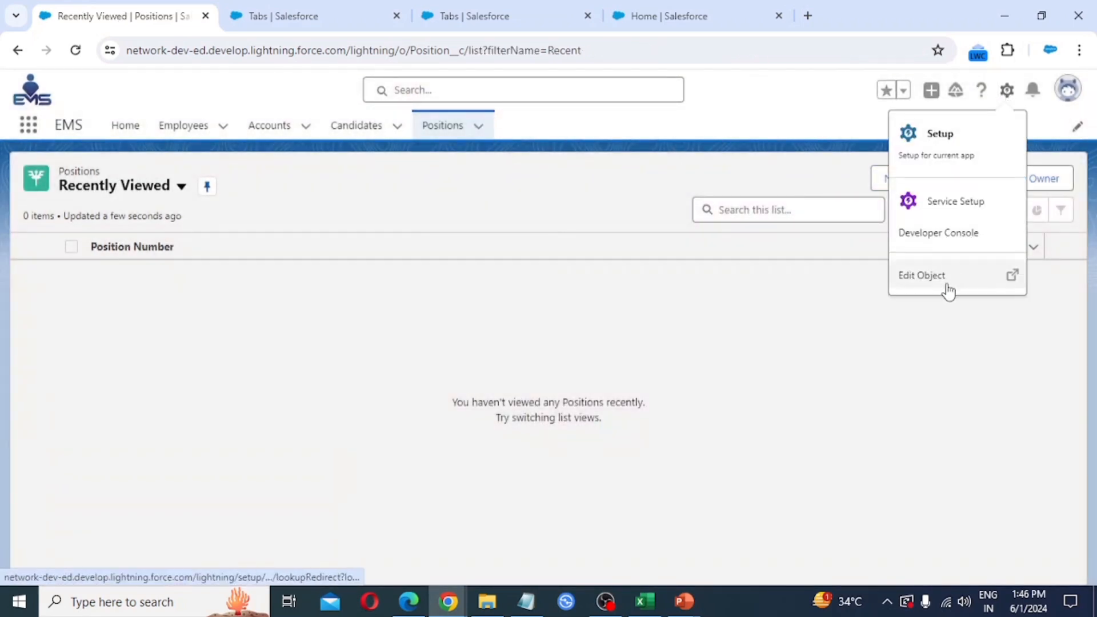
pyautogui.click(921, 276)
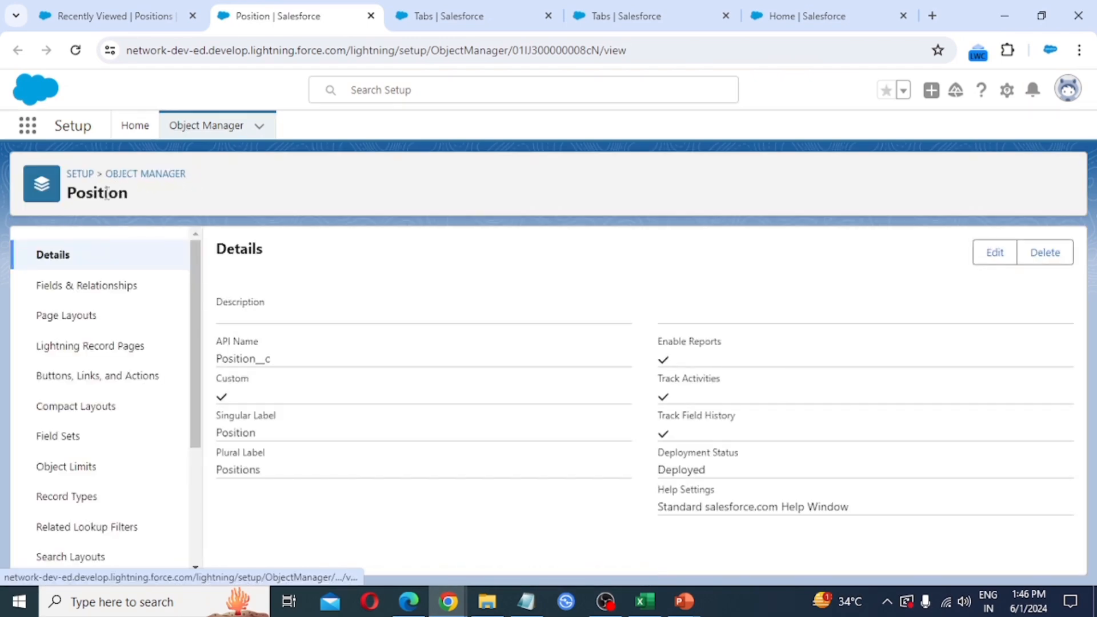
pyautogui.click(70, 320)
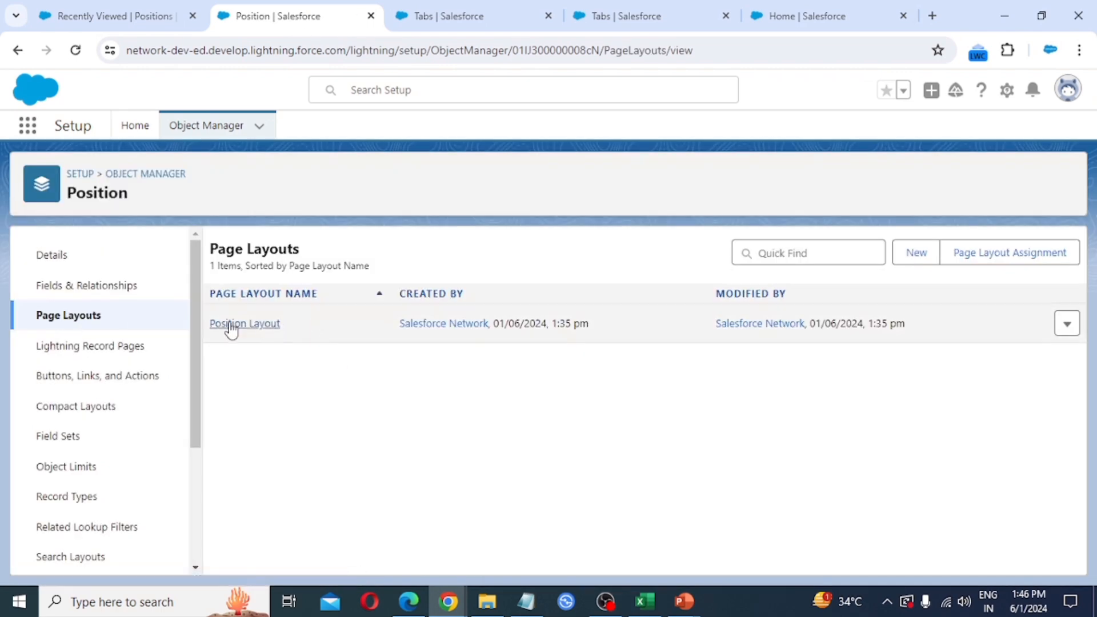
pyautogui.click(1067, 326)
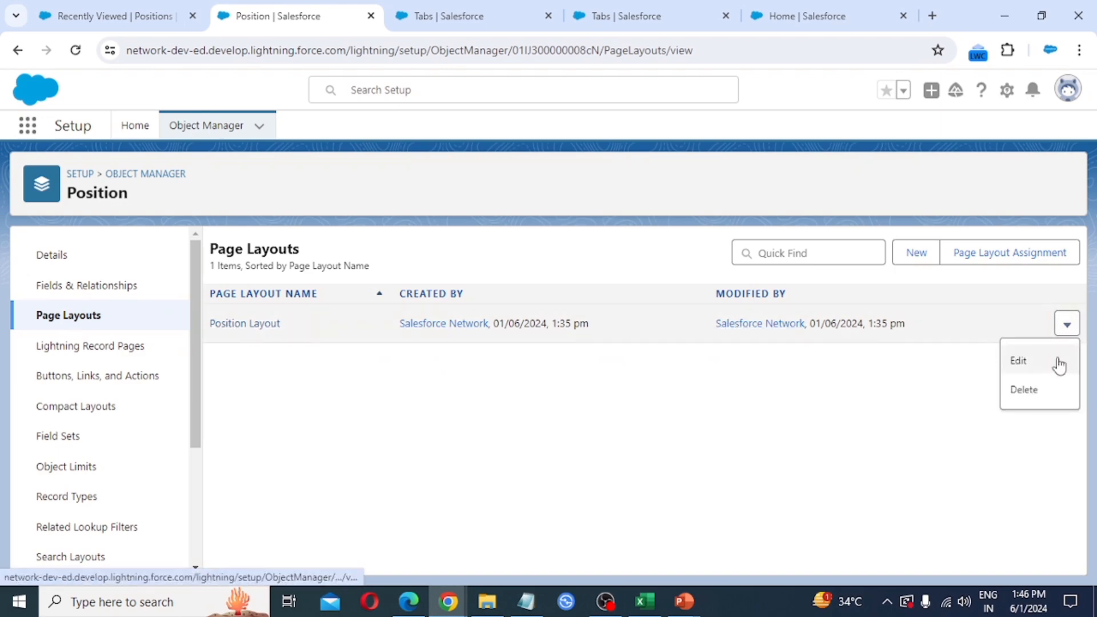
pyautogui.click(1023, 367)
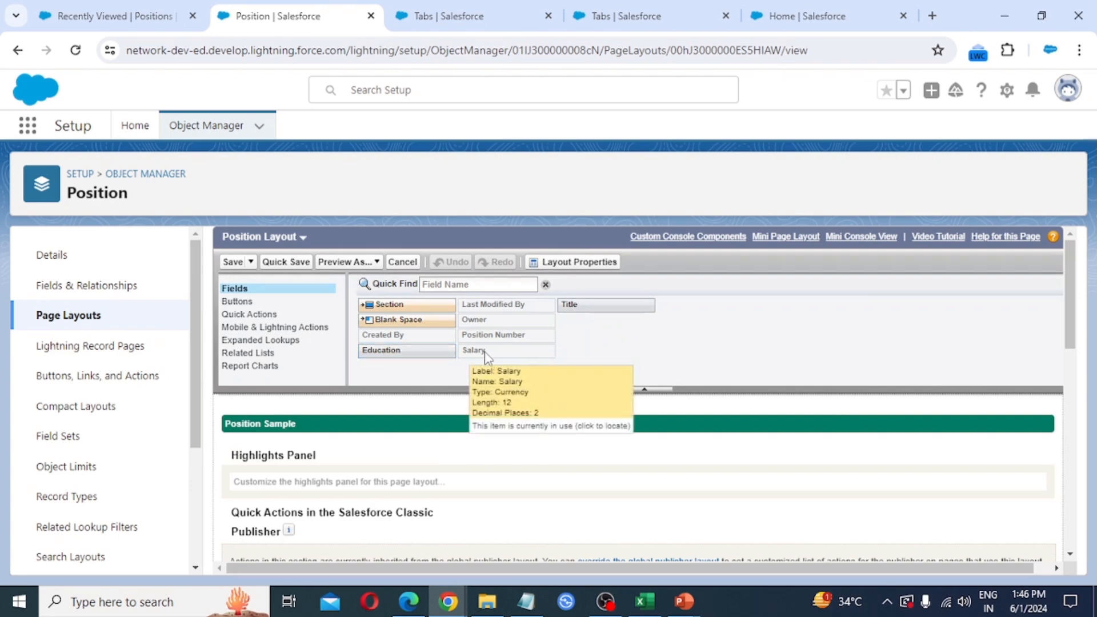
# - Add the Title and Education fields to the Information section of the Position Layout and save the layout
pyautogui.scroll(-5, 502, 440)
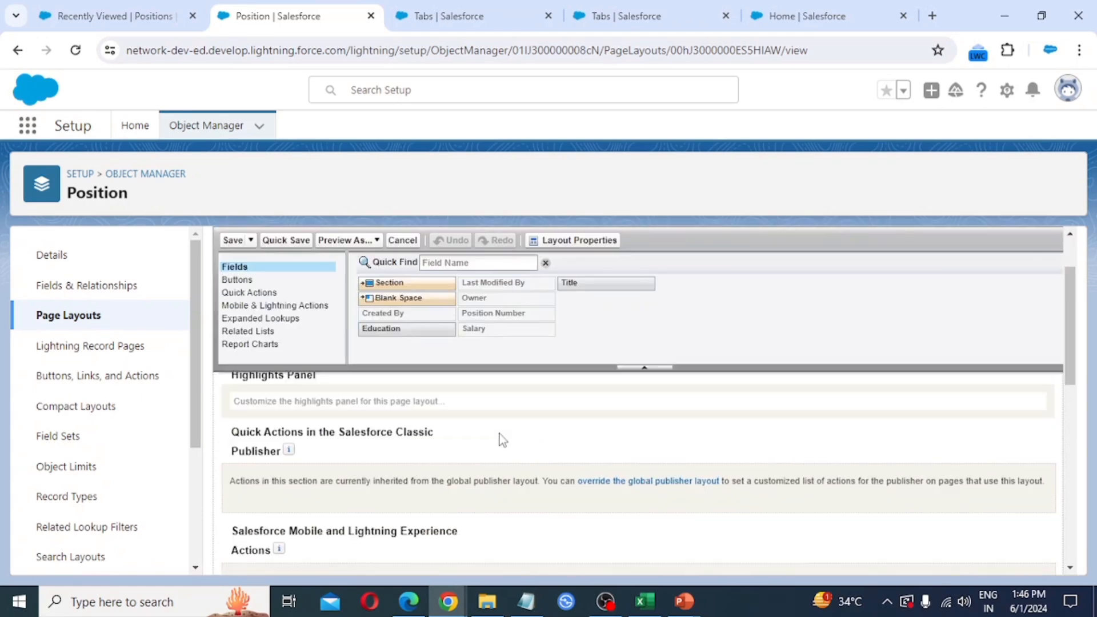
pyautogui.scroll(-2, 501, 440)
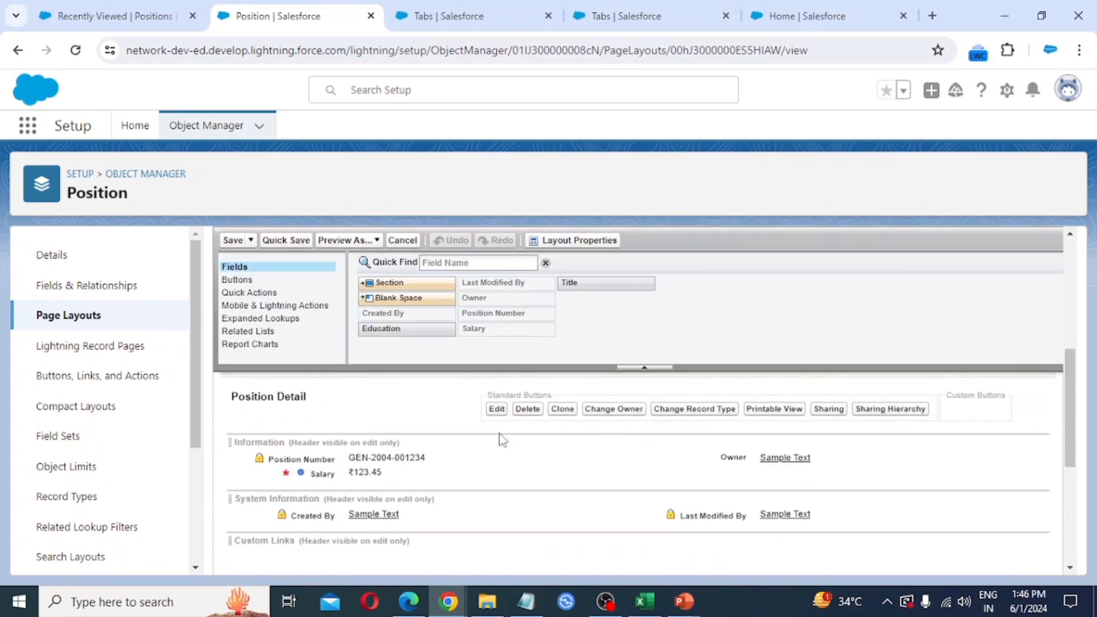
pyautogui.moveTo(583, 278); pyautogui.dragTo(451, 474)
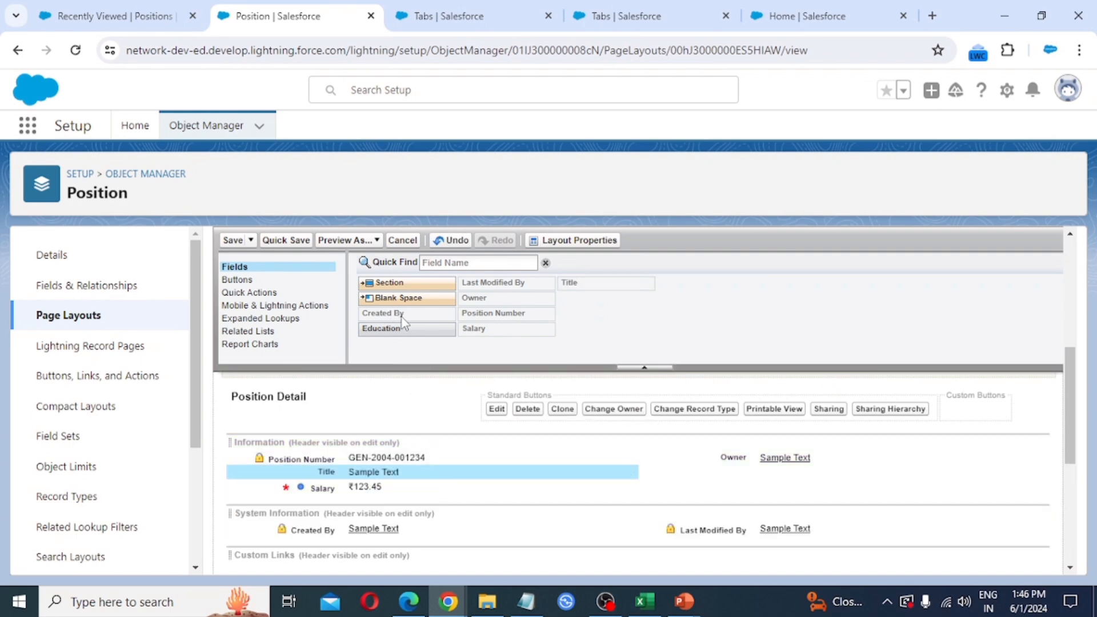
pyautogui.moveTo(404, 324); pyautogui.dragTo(409, 492)
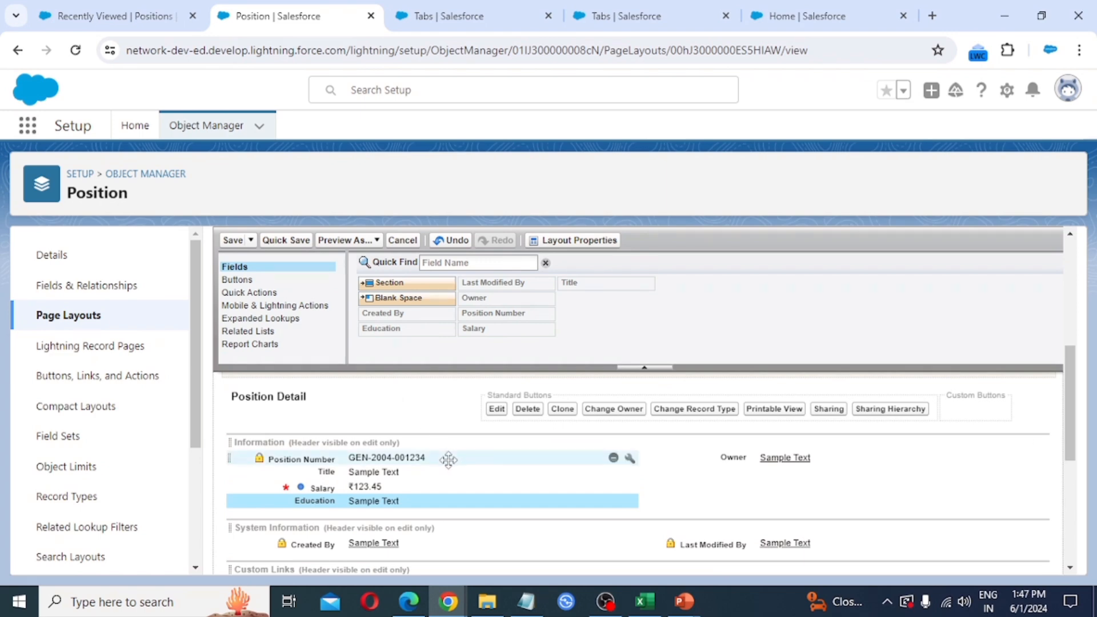
pyautogui.click(232, 242)
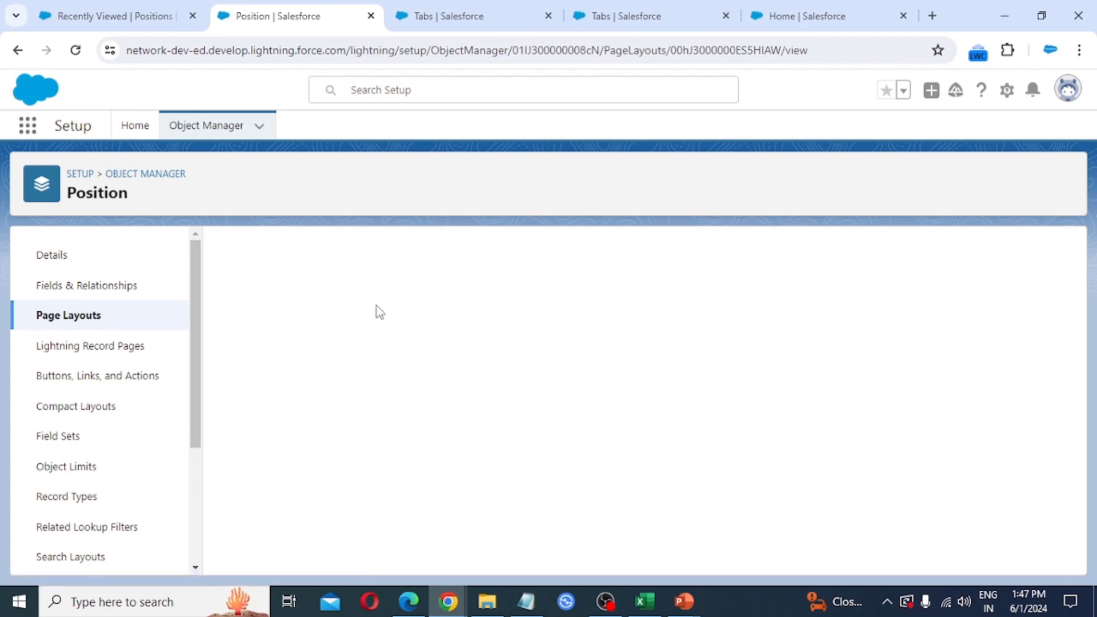
# - Reload the Positions page in the EMS app, open a new Position form and review the Education picklist options
pyautogui.click(125, 17)
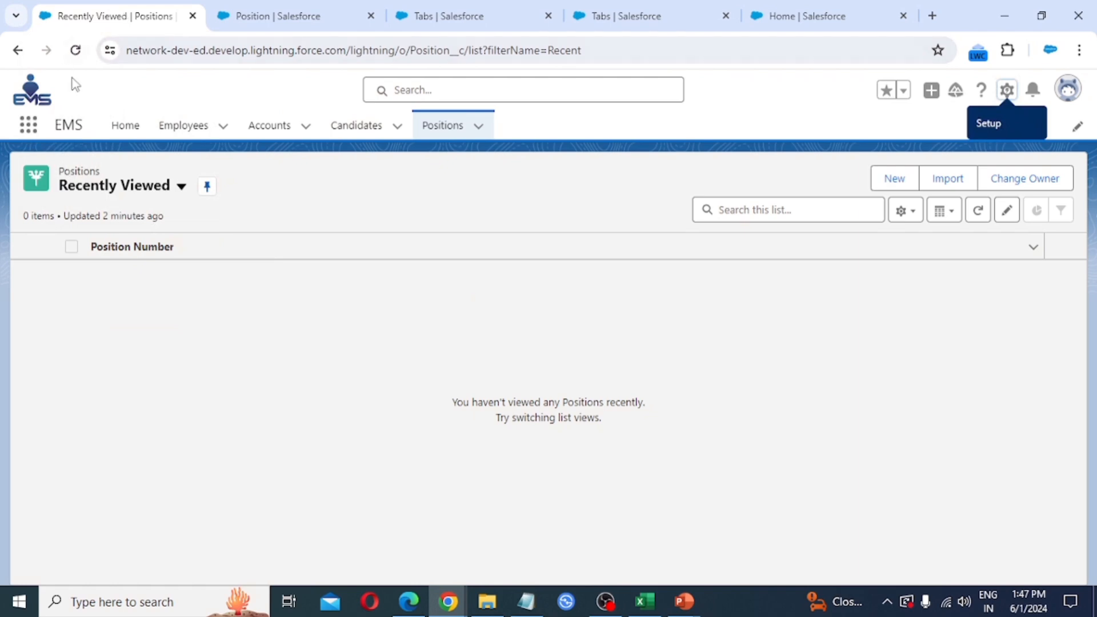
pyautogui.click(75, 49)
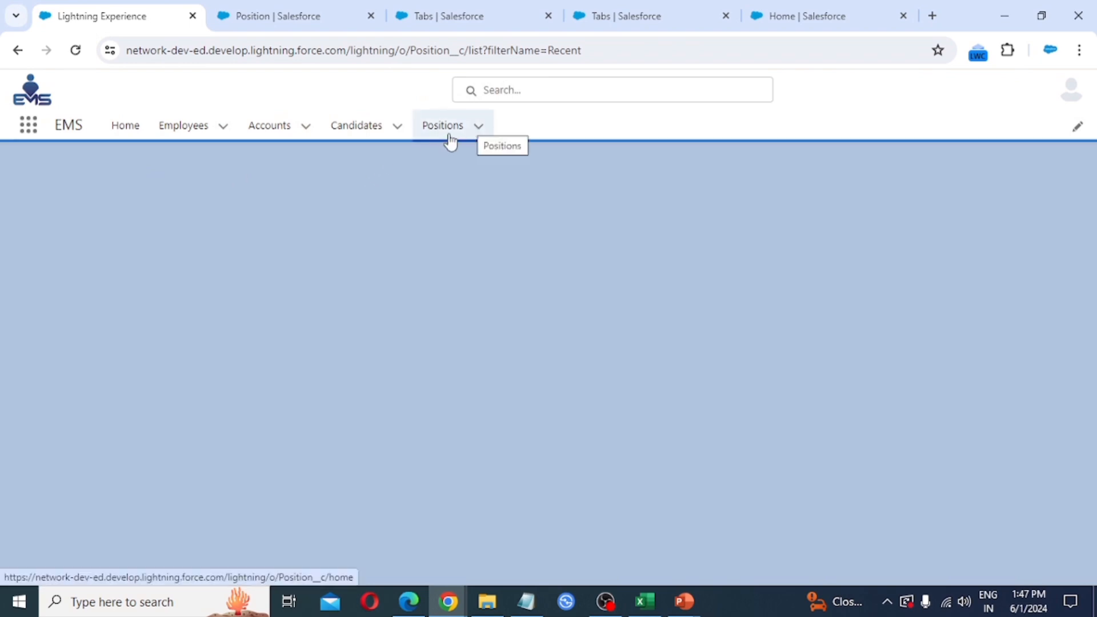
pyautogui.click(429, 128)
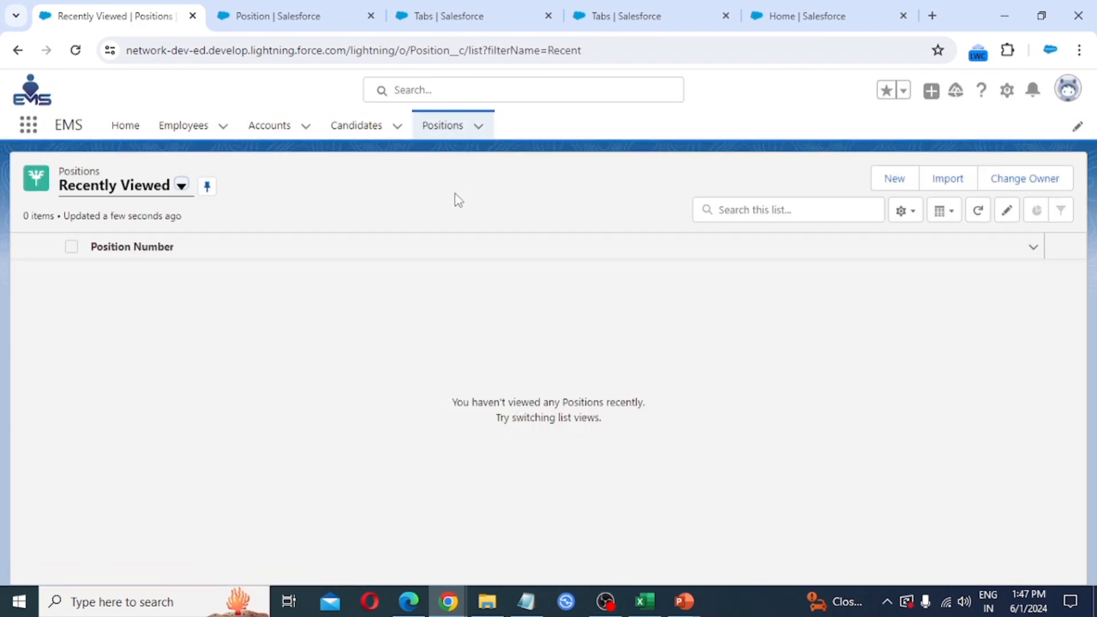
pyautogui.click(895, 179)
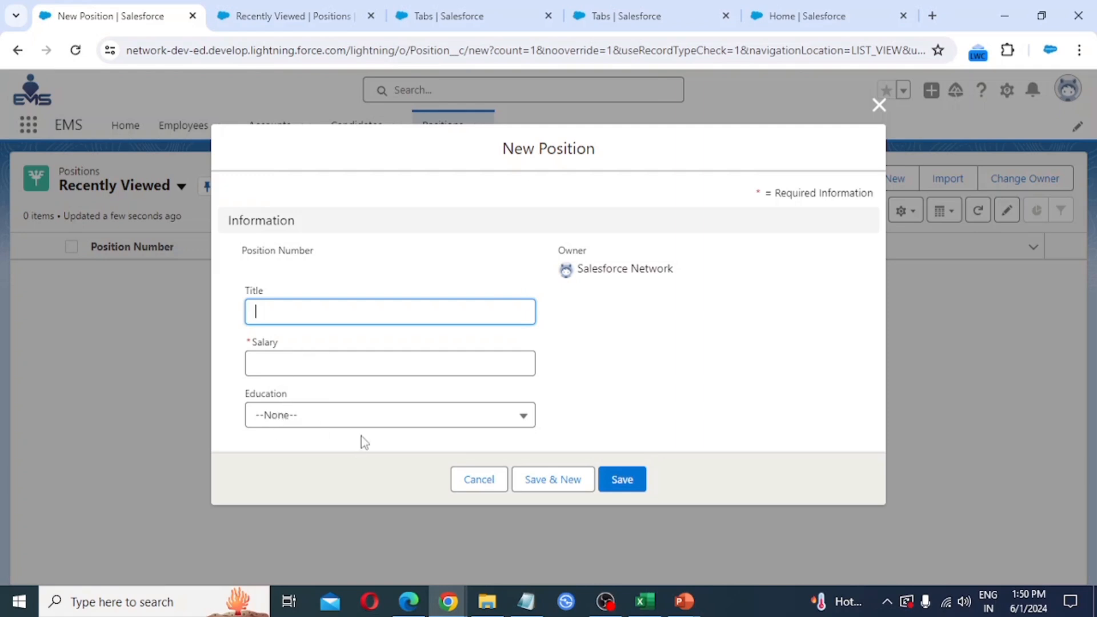
pyautogui.click(375, 421)
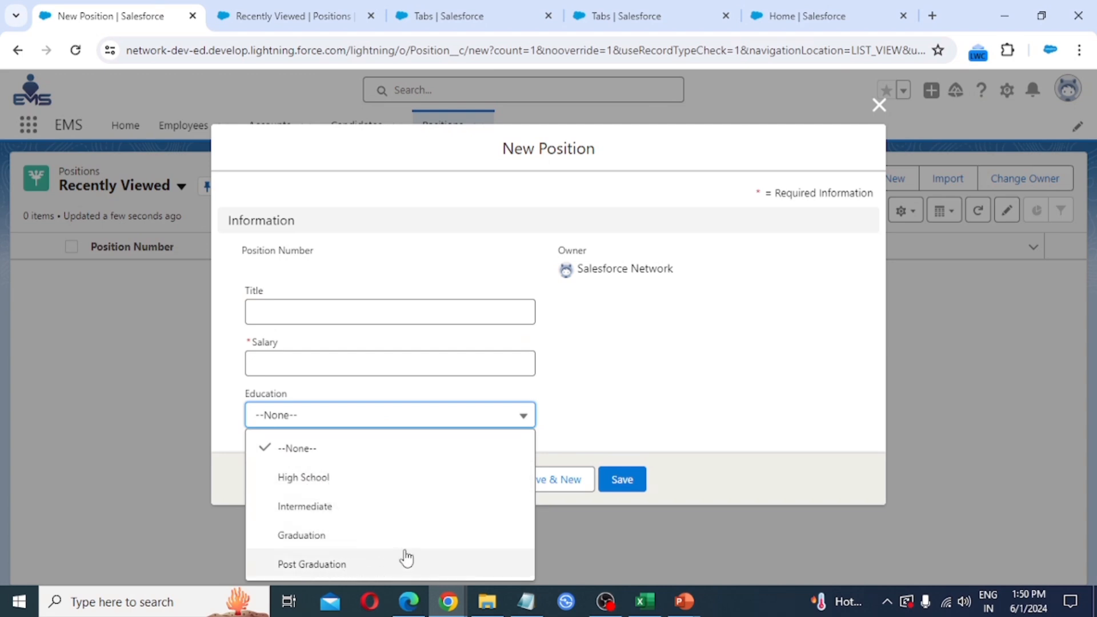
pyautogui.click(566, 399)
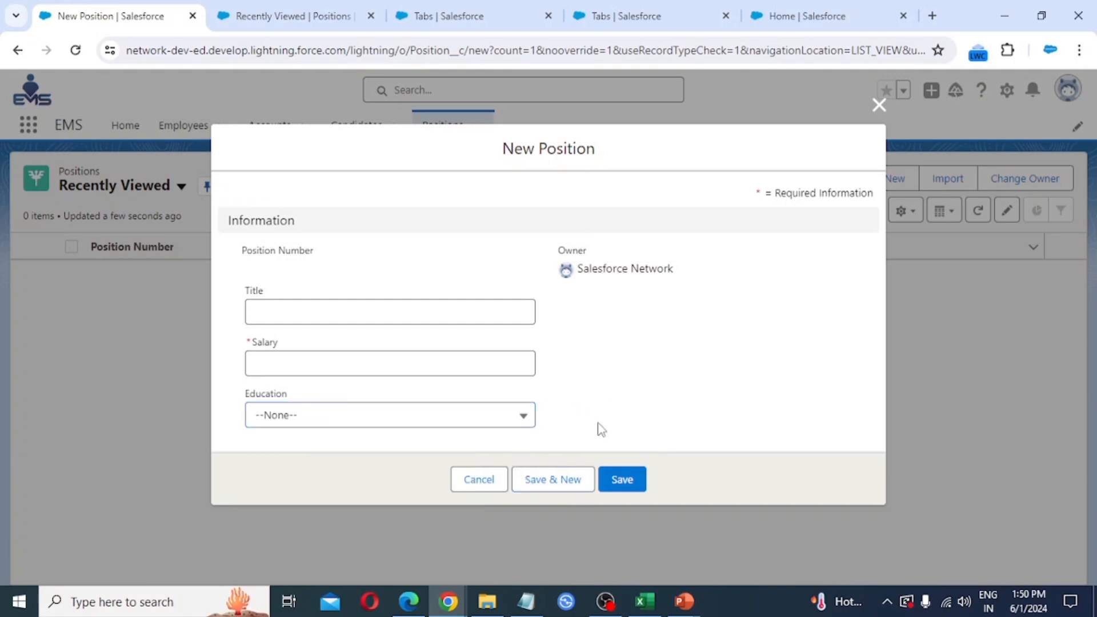